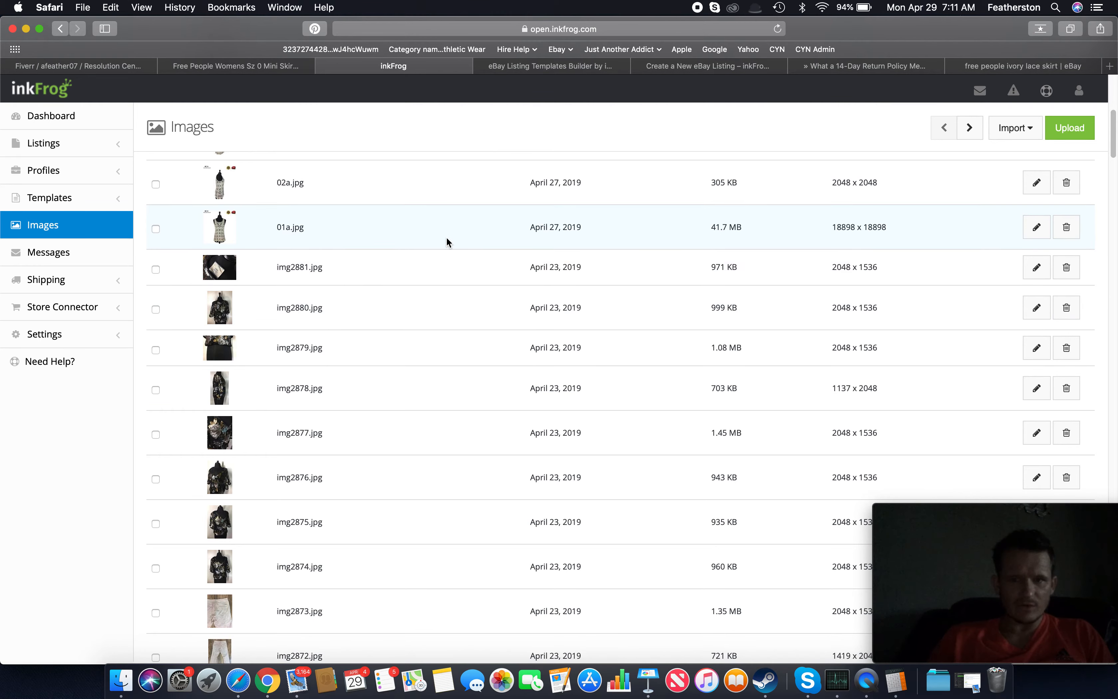
- Look through the uploaded images to find the photos of the next clothing item to list
{"action": "scroll", "coordinate": [287, 474], "scroll_direction": "down", "scroll_amount": 5}
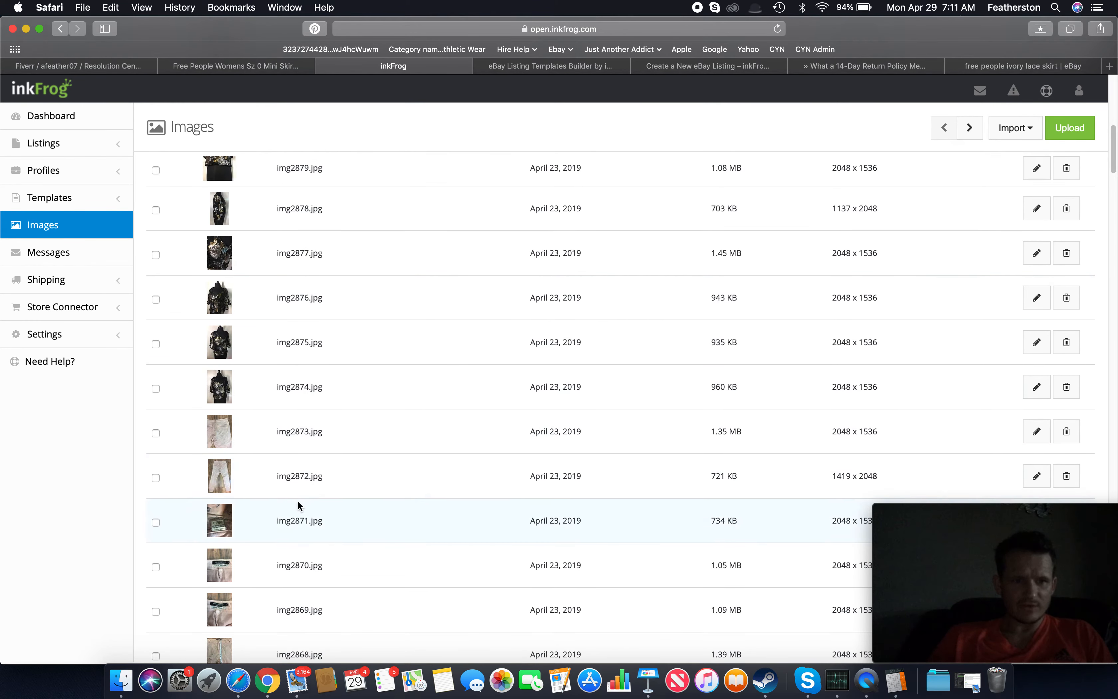
{"action": "scroll", "coordinate": [266, 568], "scroll_direction": "down", "scroll_amount": 20}
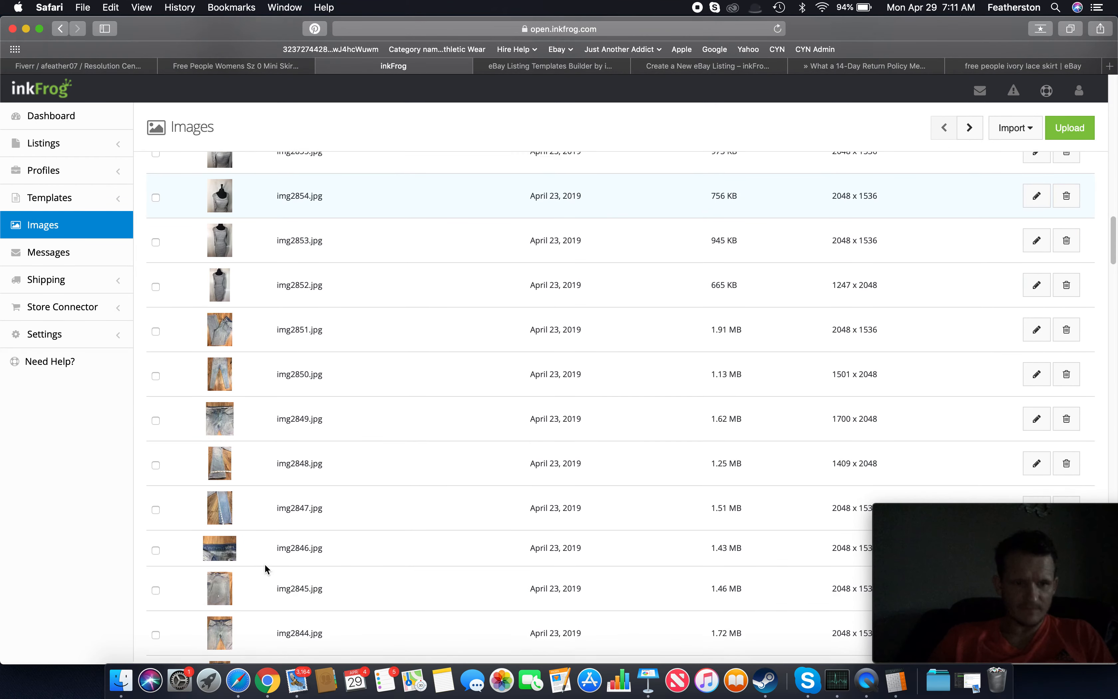
{"action": "scroll", "coordinate": [266, 569], "scroll_direction": "down", "scroll_amount": 15}
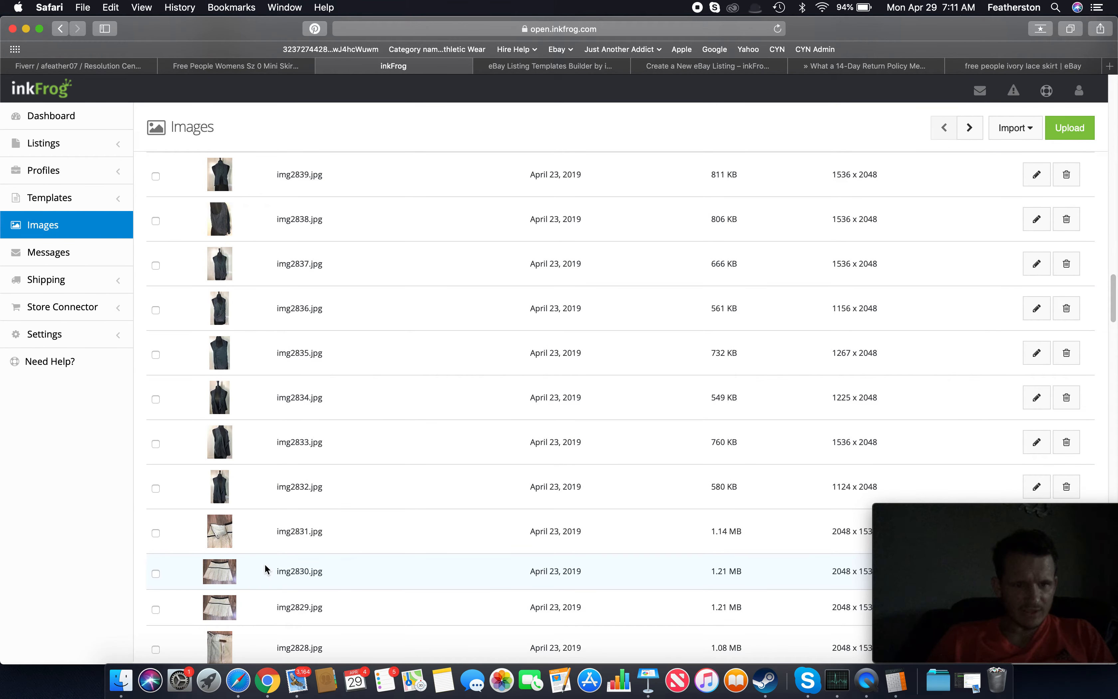
{"action": "scroll", "coordinate": [253, 329], "scroll_direction": "down", "scroll_amount": 6}
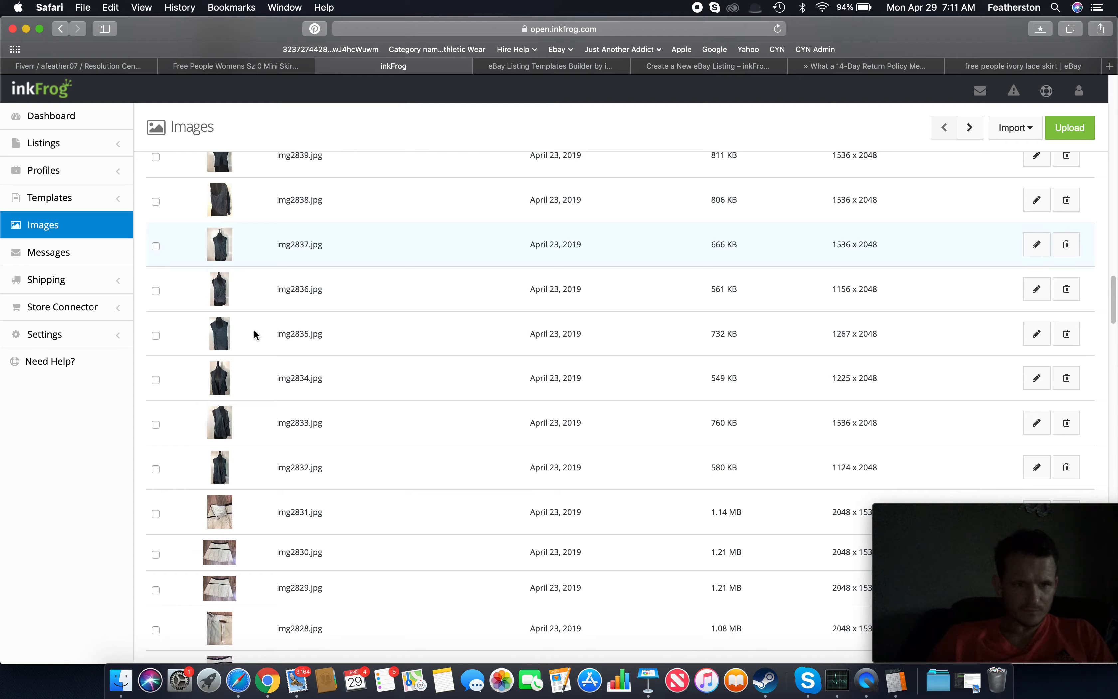
{"action": "scroll", "coordinate": [255, 334], "scroll_direction": "down", "scroll_amount": 2}
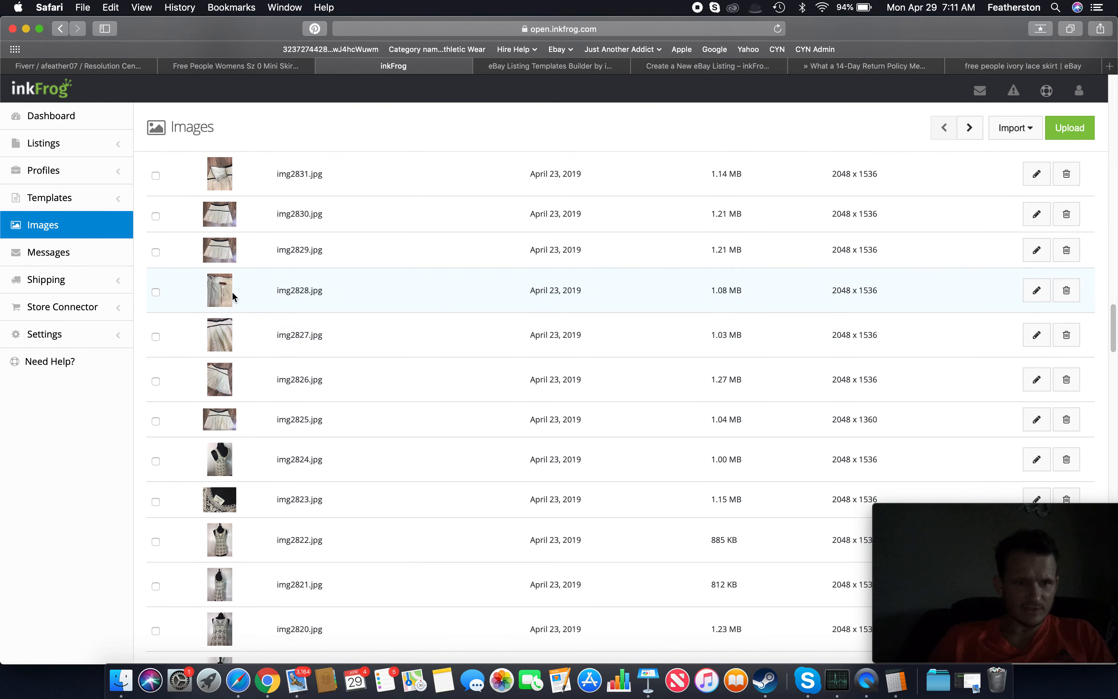
{"action": "scroll", "coordinate": [272, 474], "scroll_direction": "down", "scroll_amount": 10}
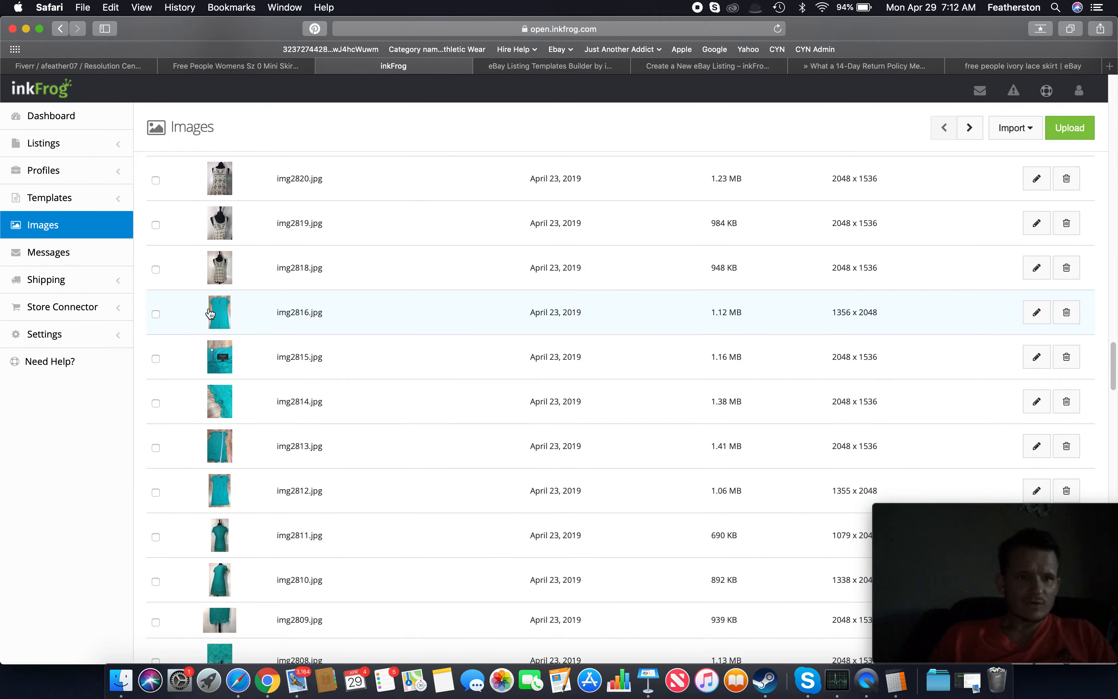
- Create a new listing and open the image picker for its photos
{"action": "left_click", "coordinate": [83, 154]}
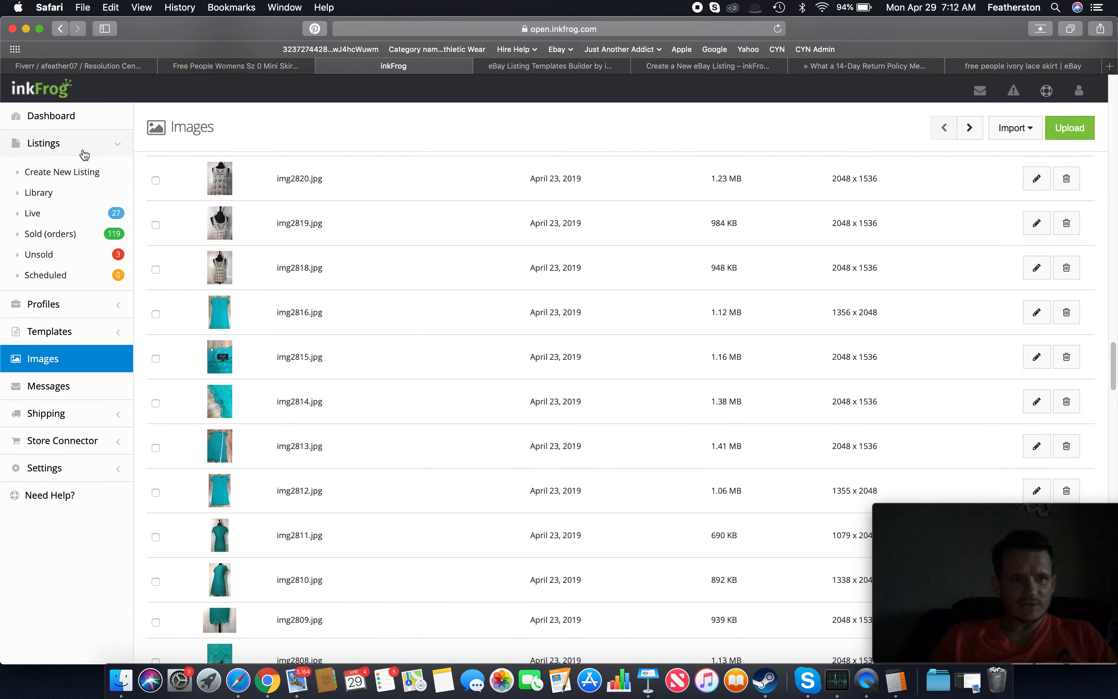
{"action": "left_click", "coordinate": [72, 173]}
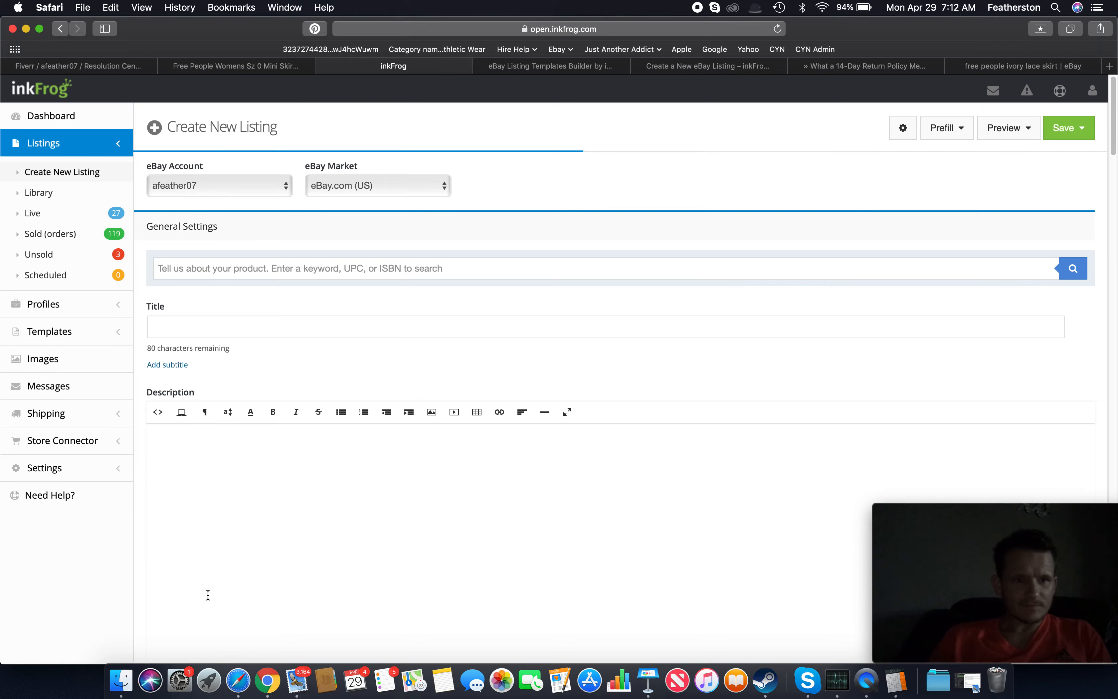
{"action": "scroll", "coordinate": [208, 595], "scroll_direction": "down", "scroll_amount": 10}
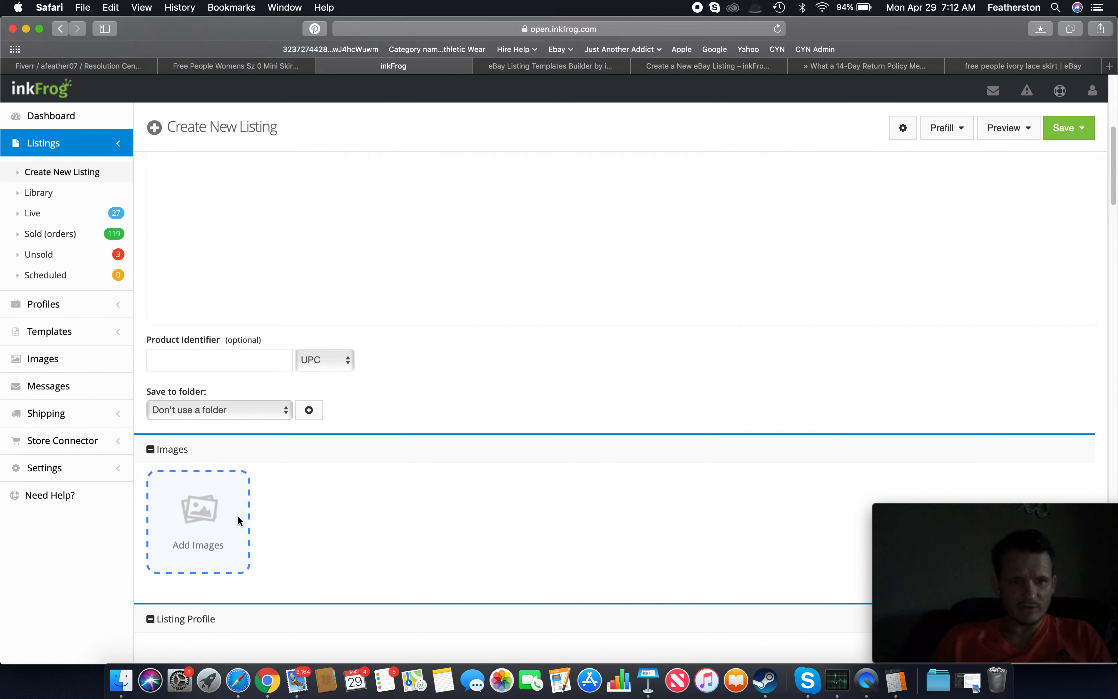
{"action": "left_click", "coordinate": [239, 521]}
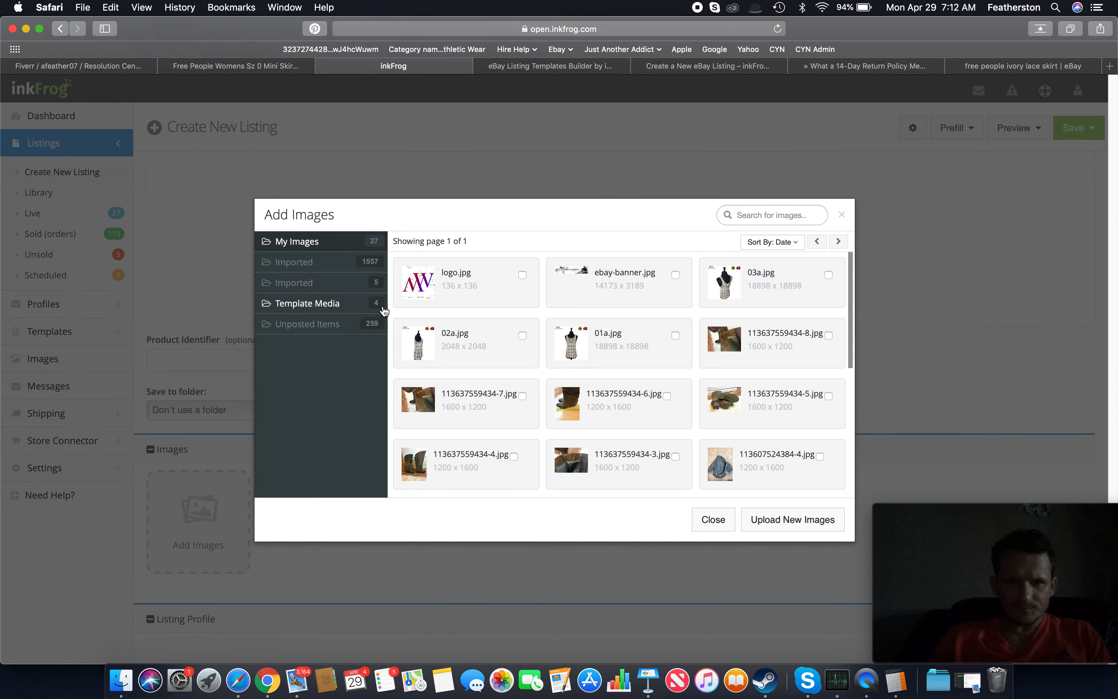
- Select the teal dress photos img2816.jpg through img2809.jpg on page 3 of the Unposted Items folder
{"action": "scroll", "coordinate": [675, 413], "scroll_direction": "down", "scroll_amount": 5}
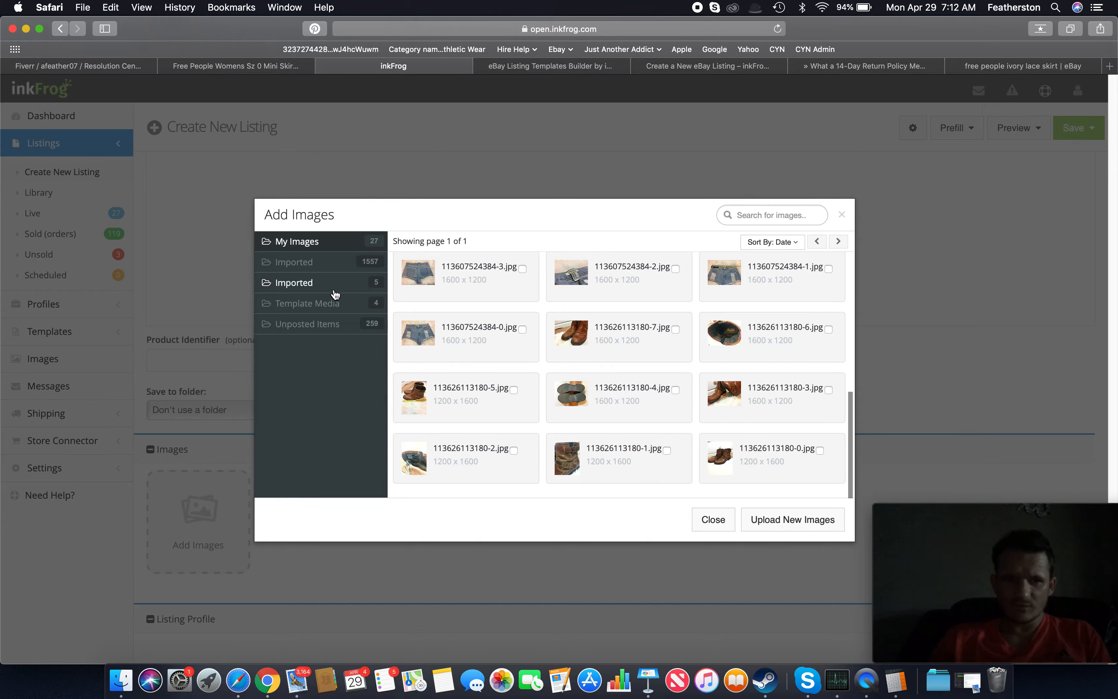
{"action": "left_click", "coordinate": [334, 329]}
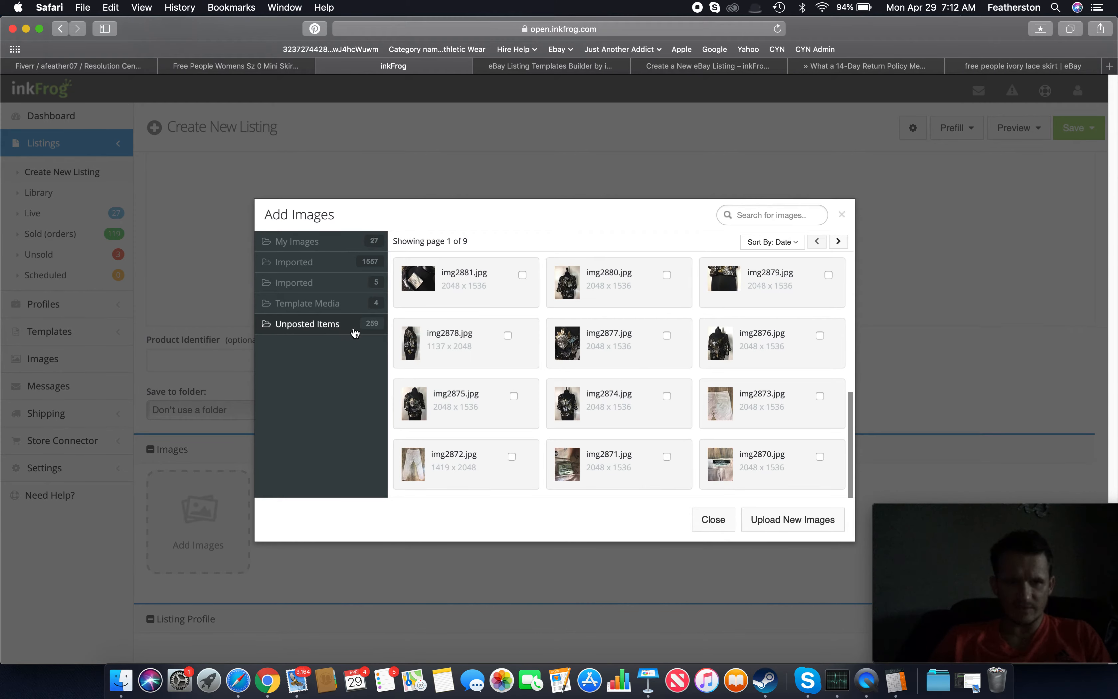
{"action": "left_click", "coordinate": [839, 243]}
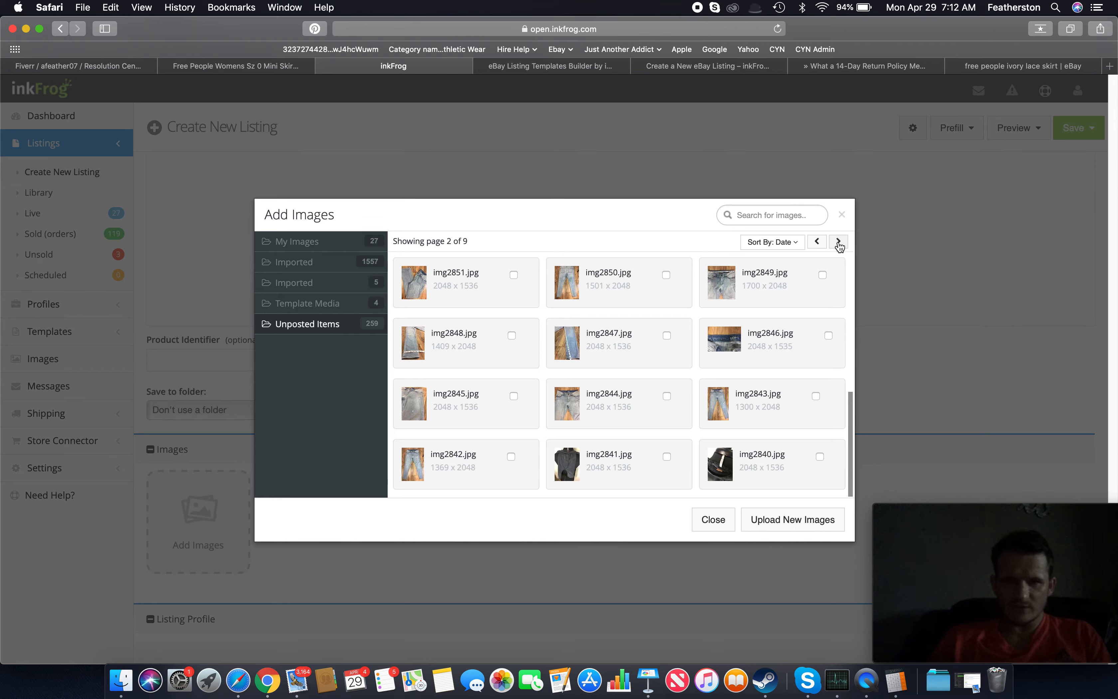
{"action": "left_click", "coordinate": [839, 243]}
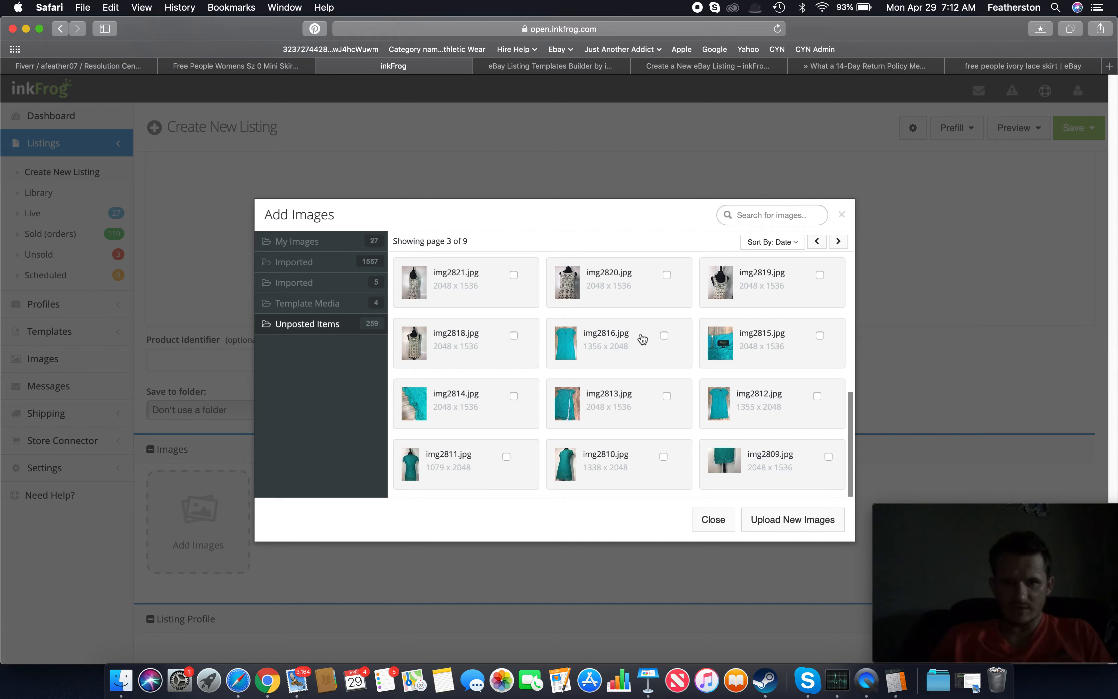
{"action": "left_click", "coordinate": [664, 335]}
{"action": "left_click", "coordinate": [820, 335]}
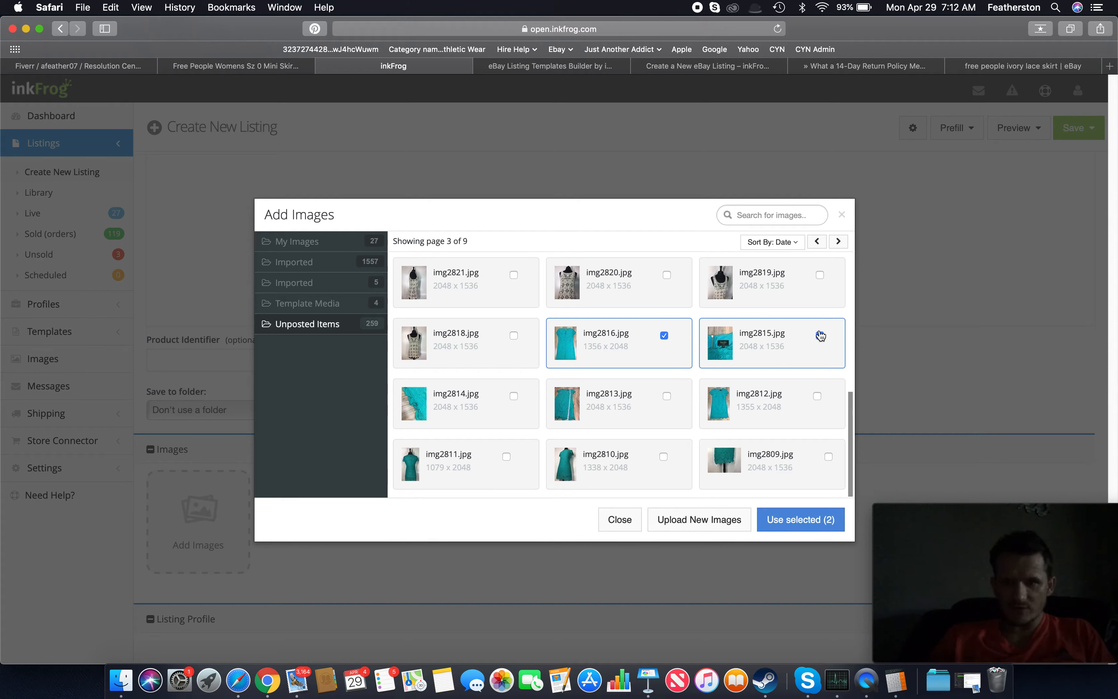
{"action": "left_click", "coordinate": [514, 395]}
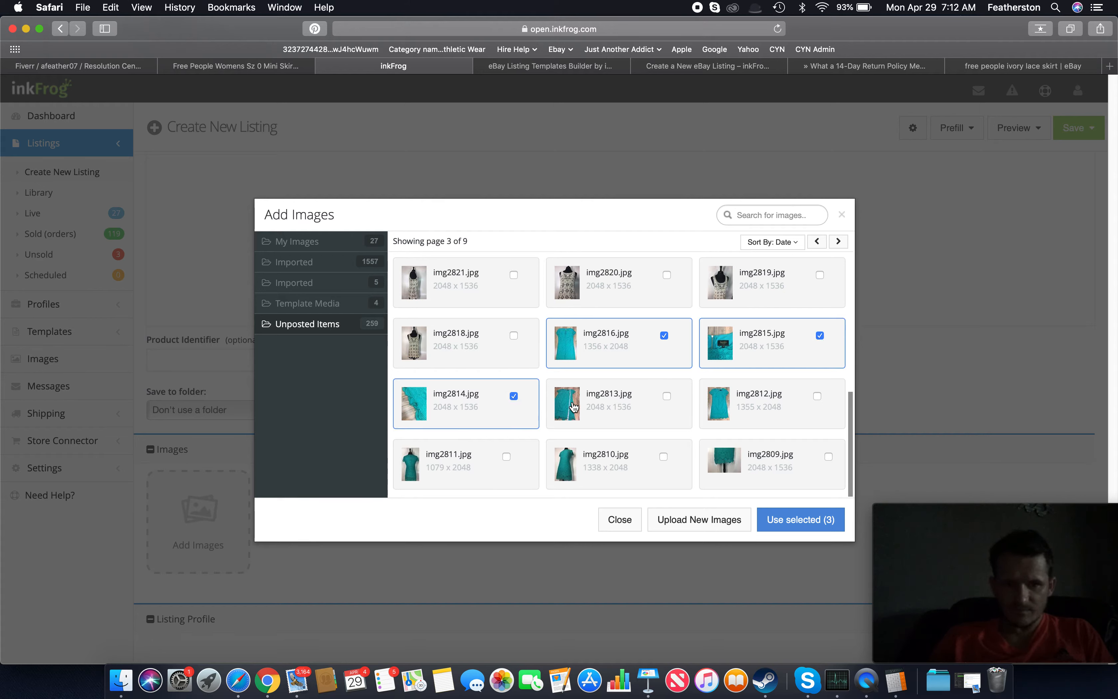
{"action": "left_click", "coordinate": [666, 396]}
{"action": "left_click", "coordinate": [826, 403]}
{"action": "left_click", "coordinate": [505, 457]}
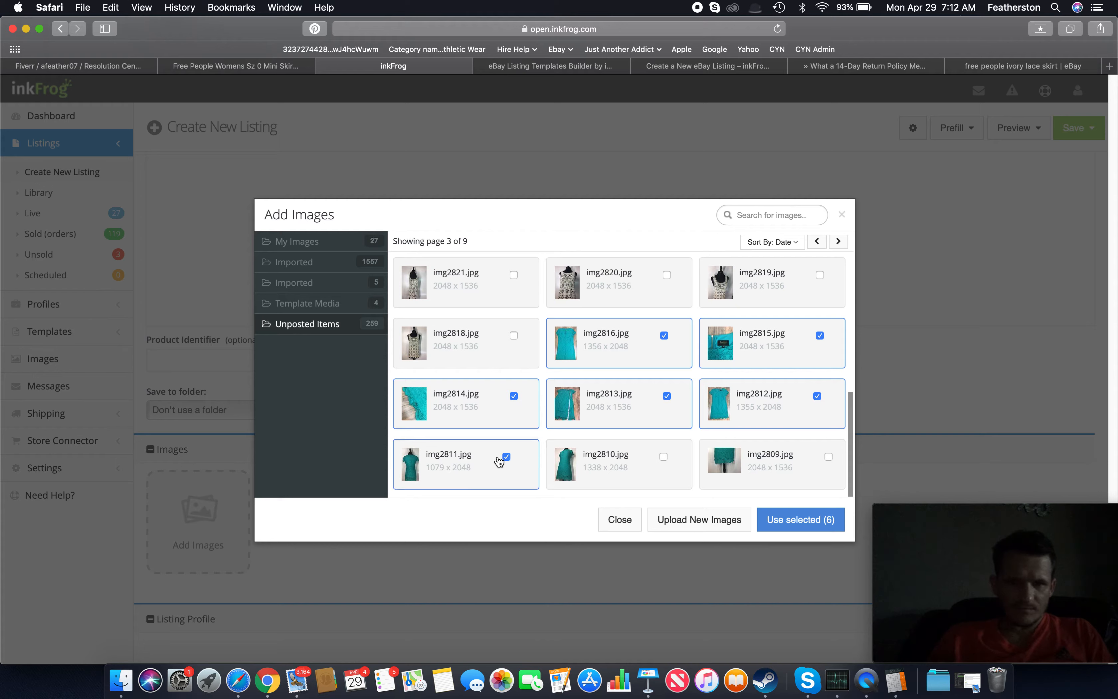
{"action": "left_click", "coordinate": [664, 467]}
{"action": "left_click", "coordinate": [830, 465]}
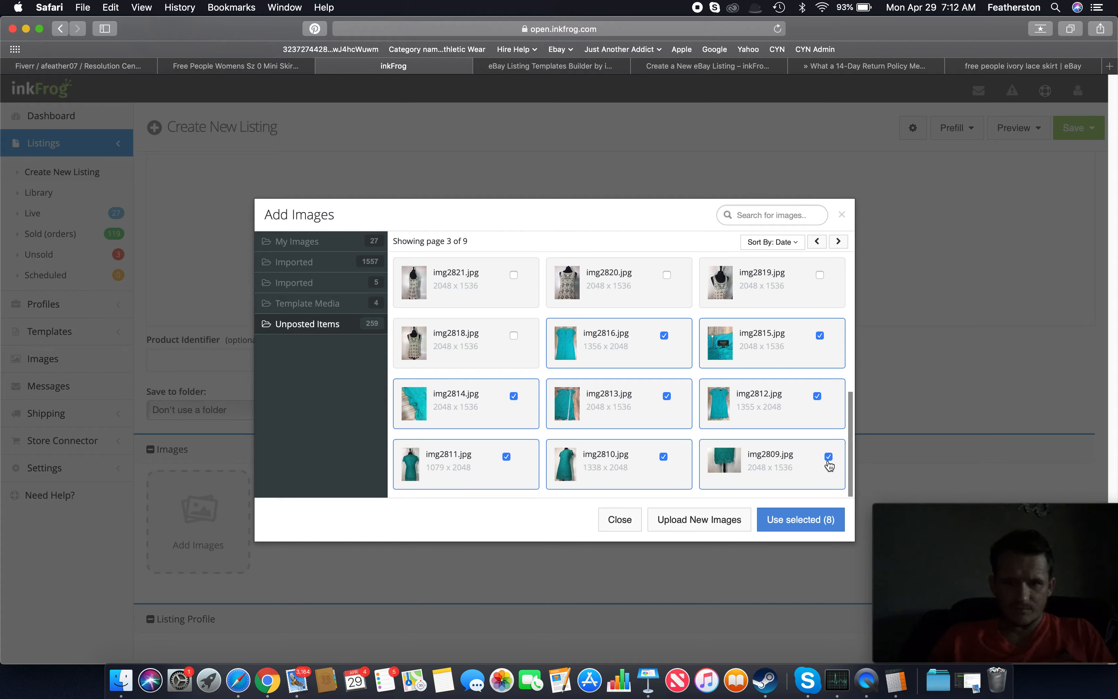
- Add img2808.jpg, img2807.jpg, img2805.jpg and img2804.jpg to the selection and insert all selected photos into the listing
{"action": "scroll", "coordinate": [707, 495], "scroll_direction": "down", "scroll_amount": 8}
{"action": "scroll", "coordinate": [707, 494], "scroll_direction": "up", "scroll_amount": 3}
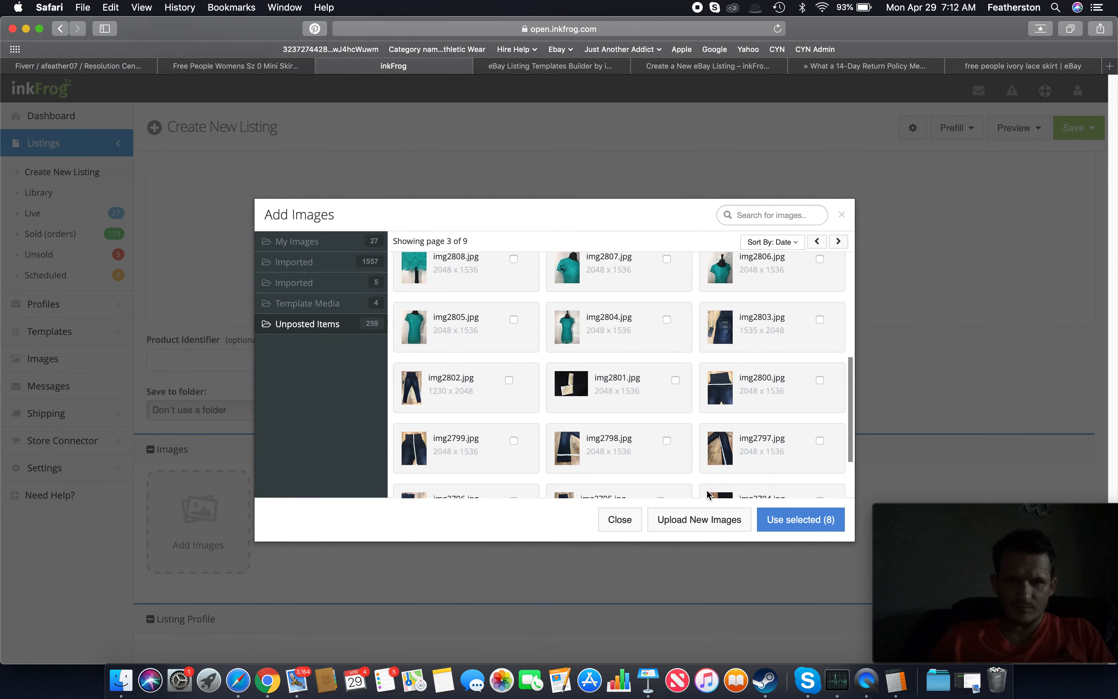
{"action": "scroll", "coordinate": [695, 353], "scroll_direction": "up", "scroll_amount": 5}
{"action": "scroll", "coordinate": [694, 353], "scroll_direction": "down", "scroll_amount": 4}
{"action": "scroll", "coordinate": [695, 353], "scroll_direction": "up", "scroll_amount": 4}
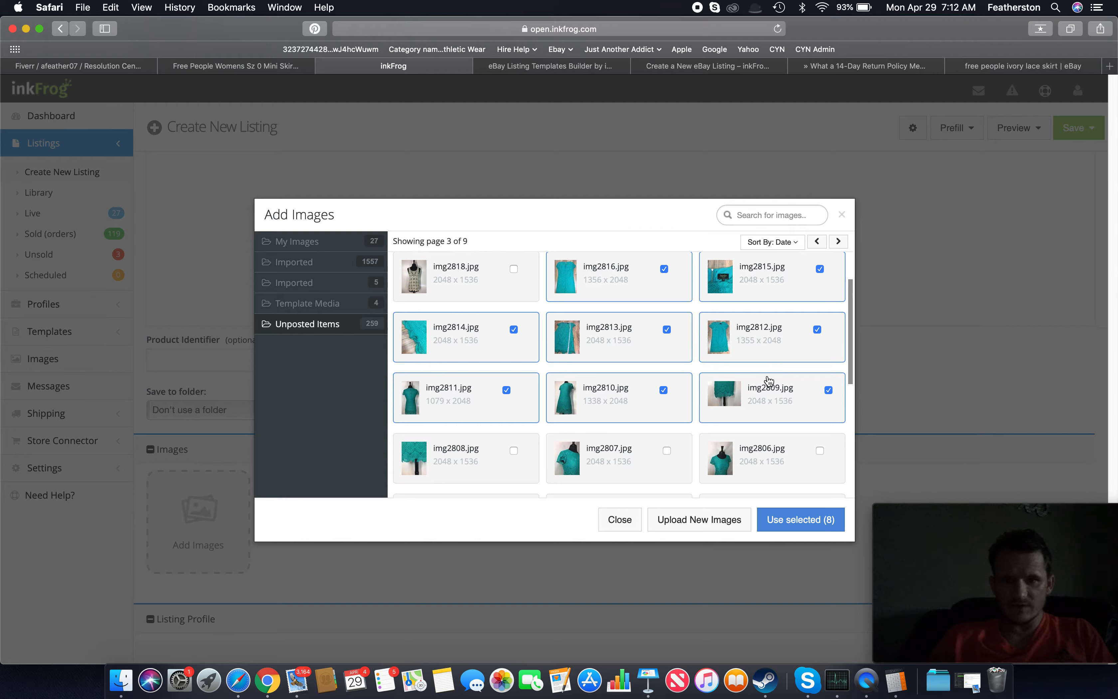
{"action": "scroll", "coordinate": [658, 380], "scroll_direction": "down", "scroll_amount": 6}
{"action": "scroll", "coordinate": [658, 380], "scroll_direction": "up", "scroll_amount": 3}
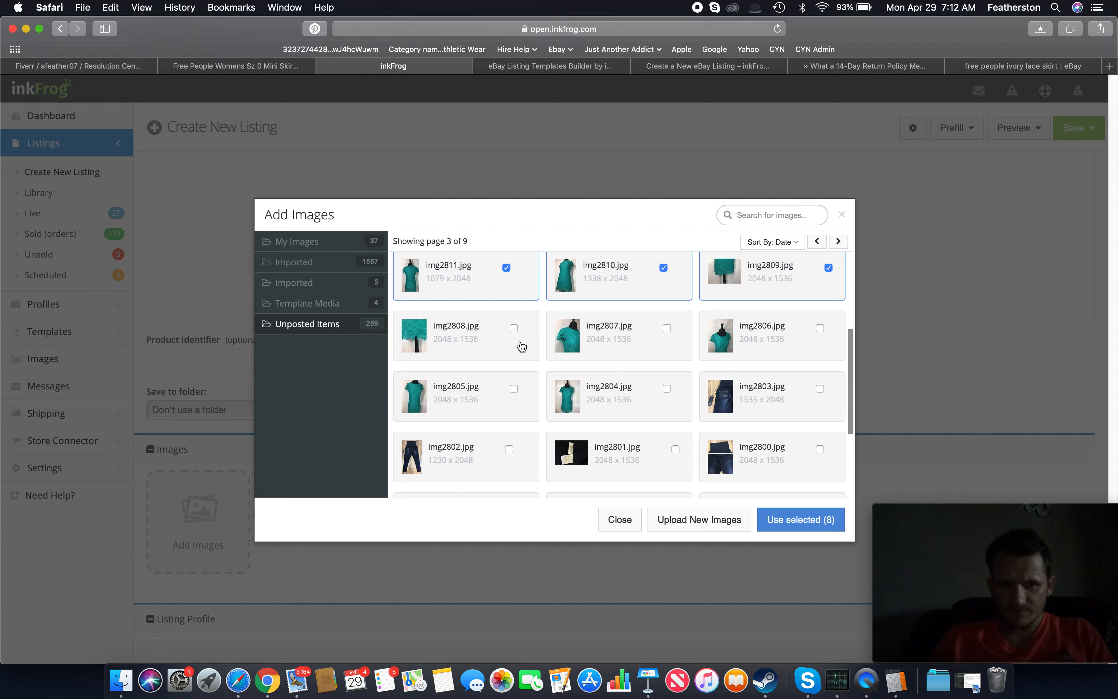
{"action": "left_click", "coordinate": [515, 329]}
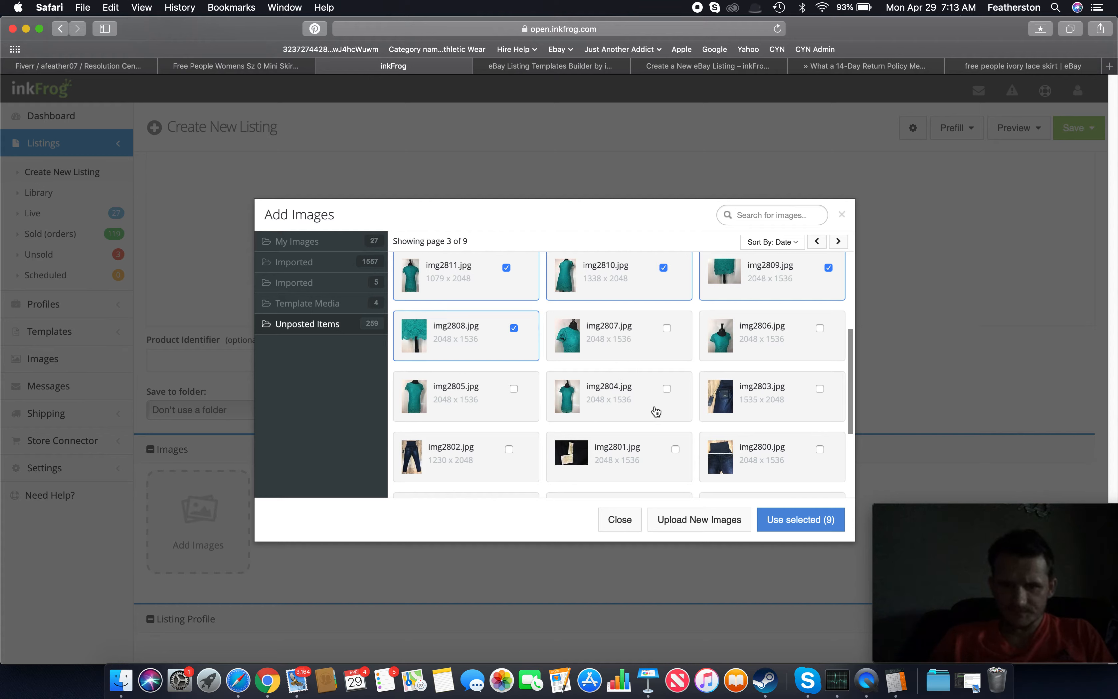
{"action": "left_click", "coordinate": [661, 340]}
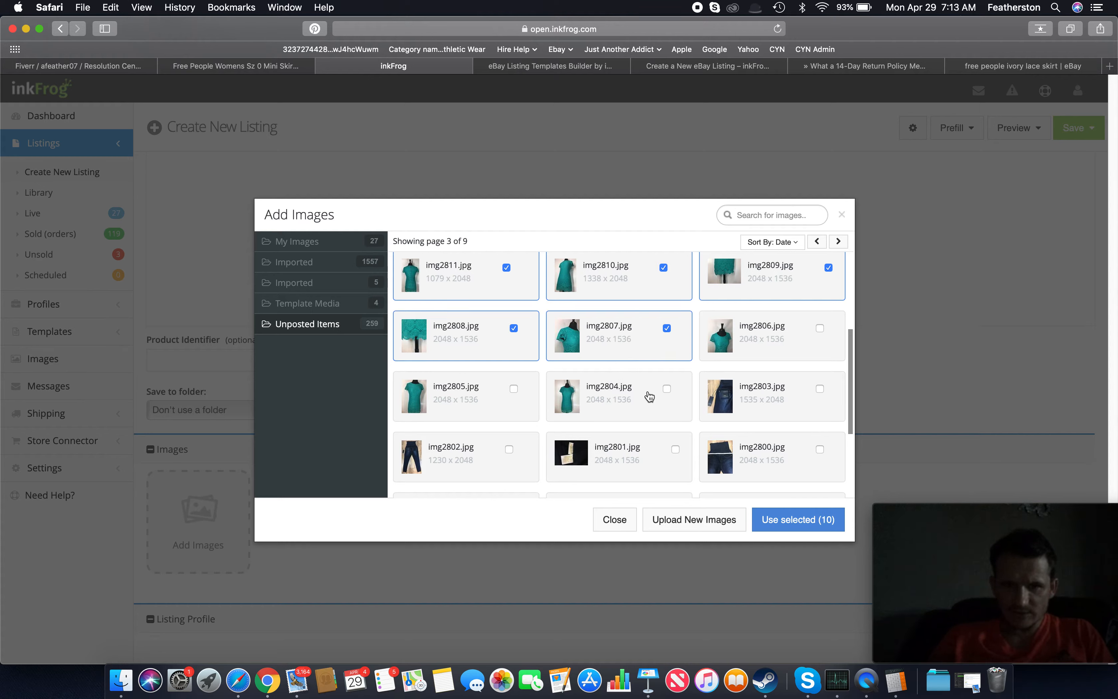
{"action": "left_click", "coordinate": [669, 397]}
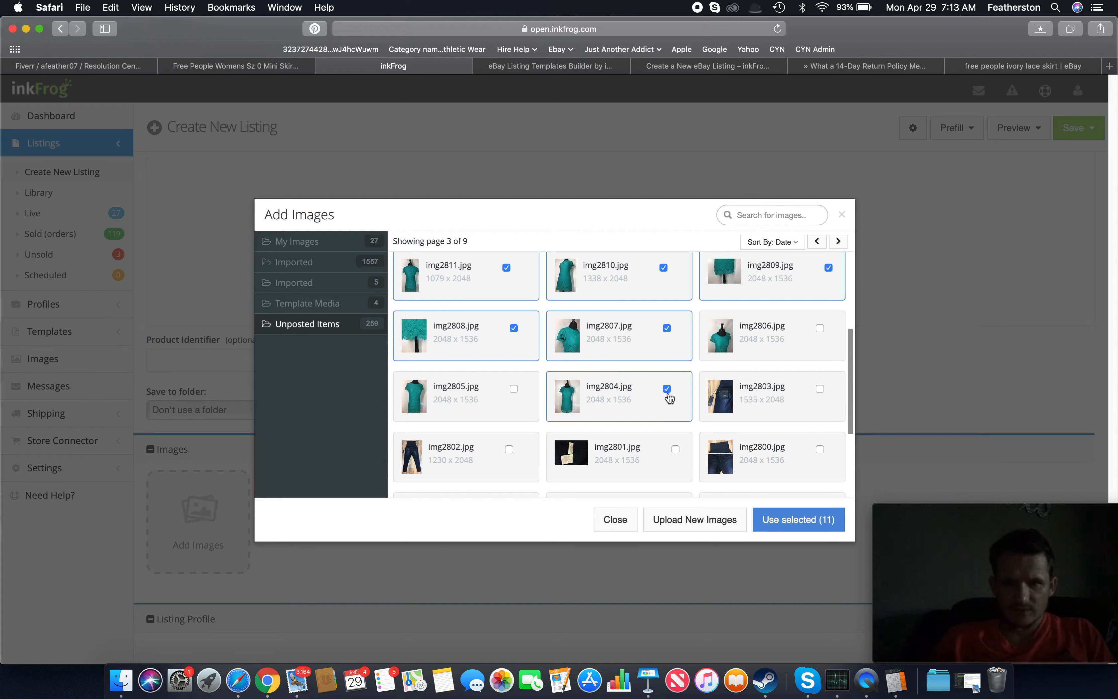
{"action": "left_click", "coordinate": [506, 398]}
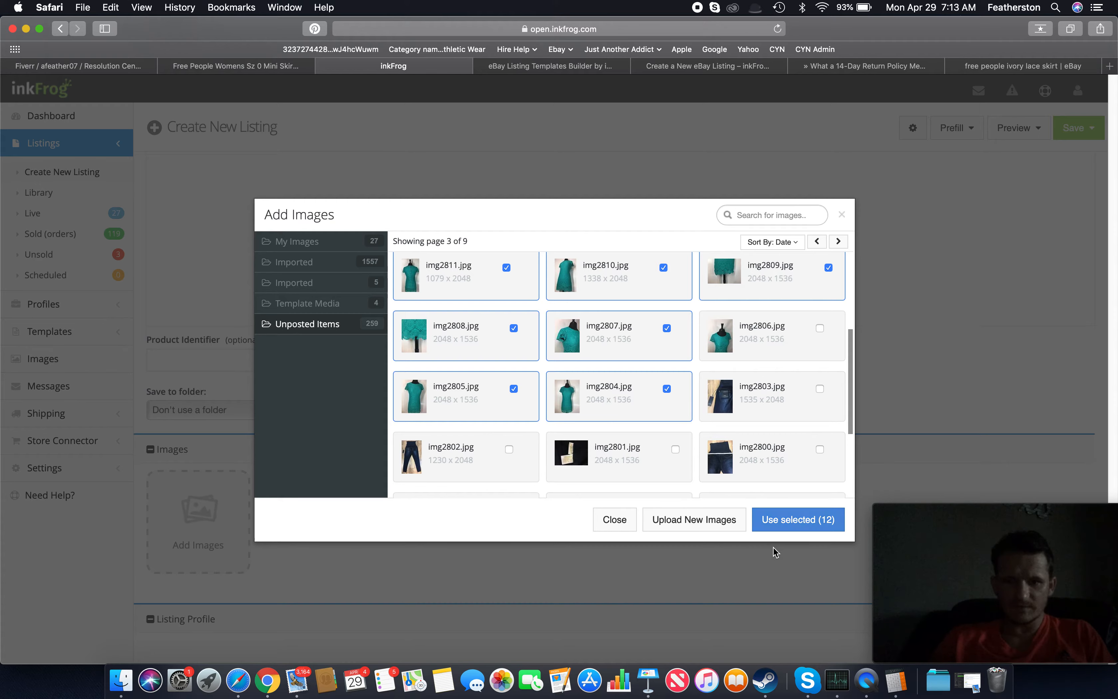
{"action": "left_click", "coordinate": [802, 521]}
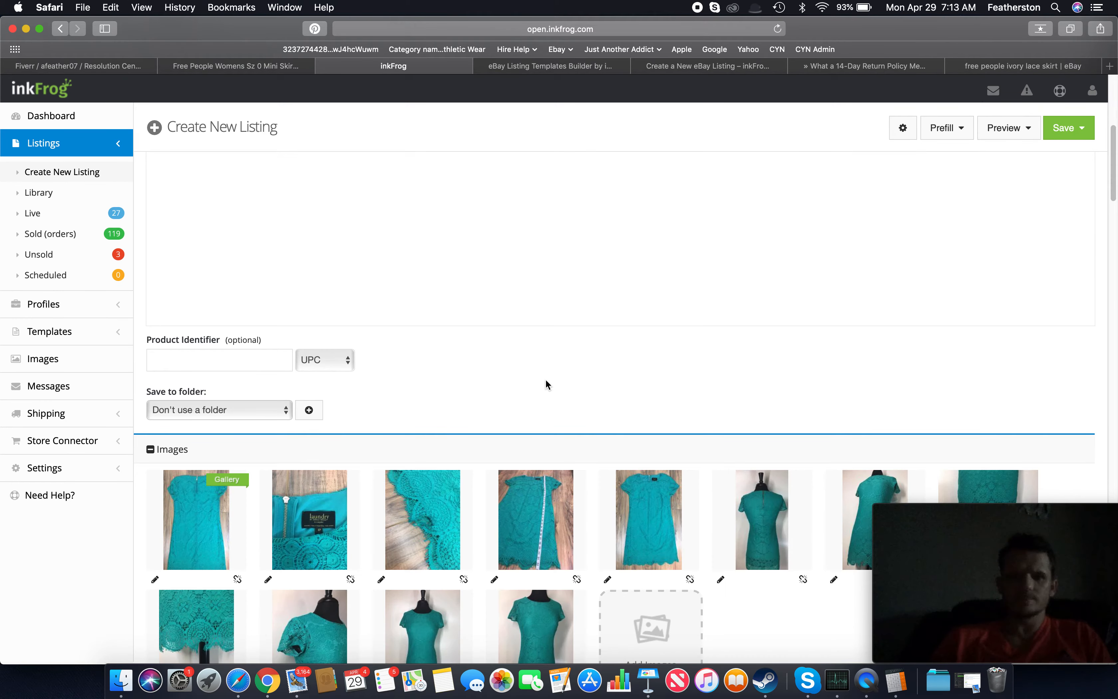
- Enlarge the listing photo of the dress's label to read the brand and size, and close it again
{"action": "scroll", "coordinate": [508, 462], "scroll_direction": "down", "scroll_amount": 5}
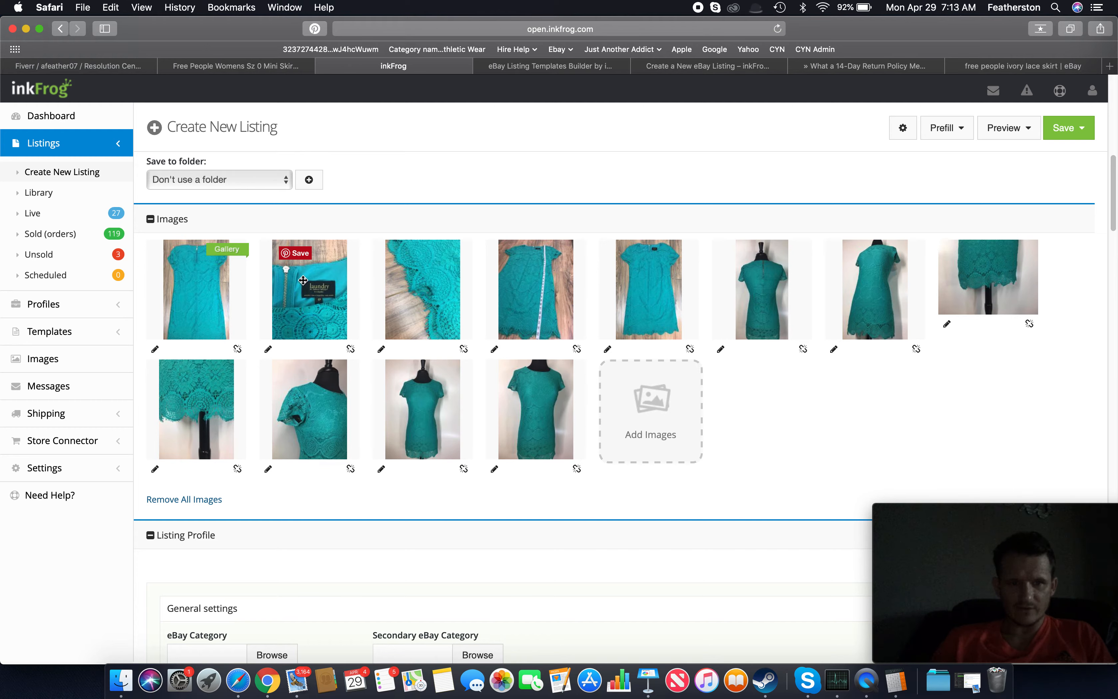
{"action": "left_click", "coordinate": [313, 307]}
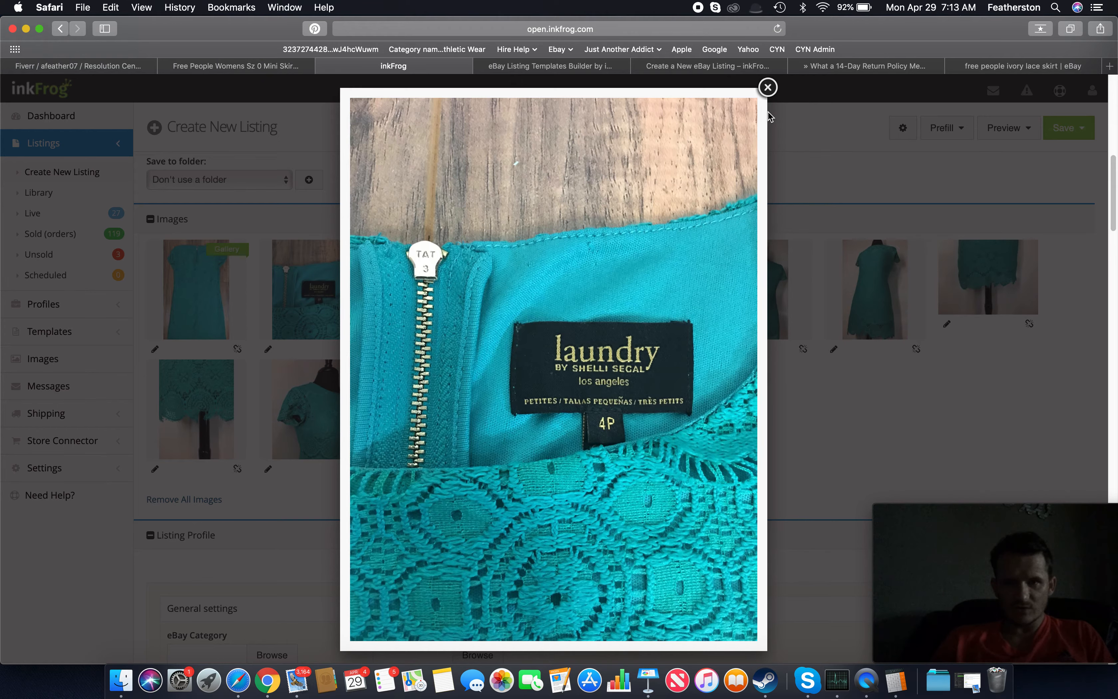
{"action": "left_click", "coordinate": [768, 88]}
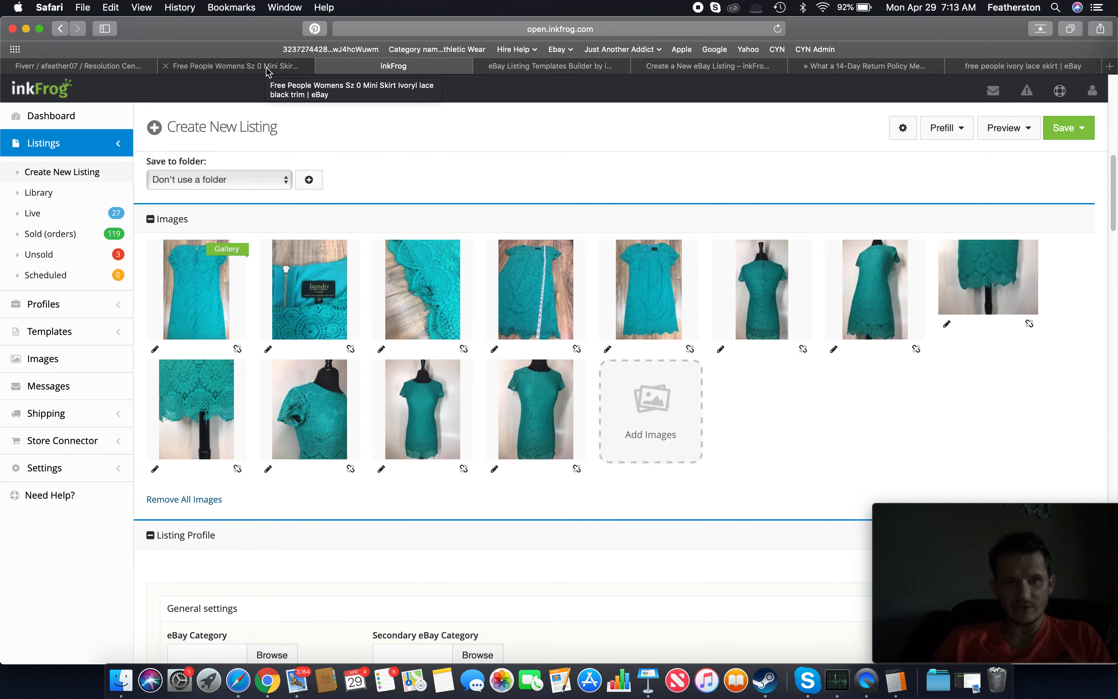
- Switch to the eBay page and search all categories for "laundry by shelli segal terqouise lace dress"
{"action": "left_click", "coordinate": [267, 71]}
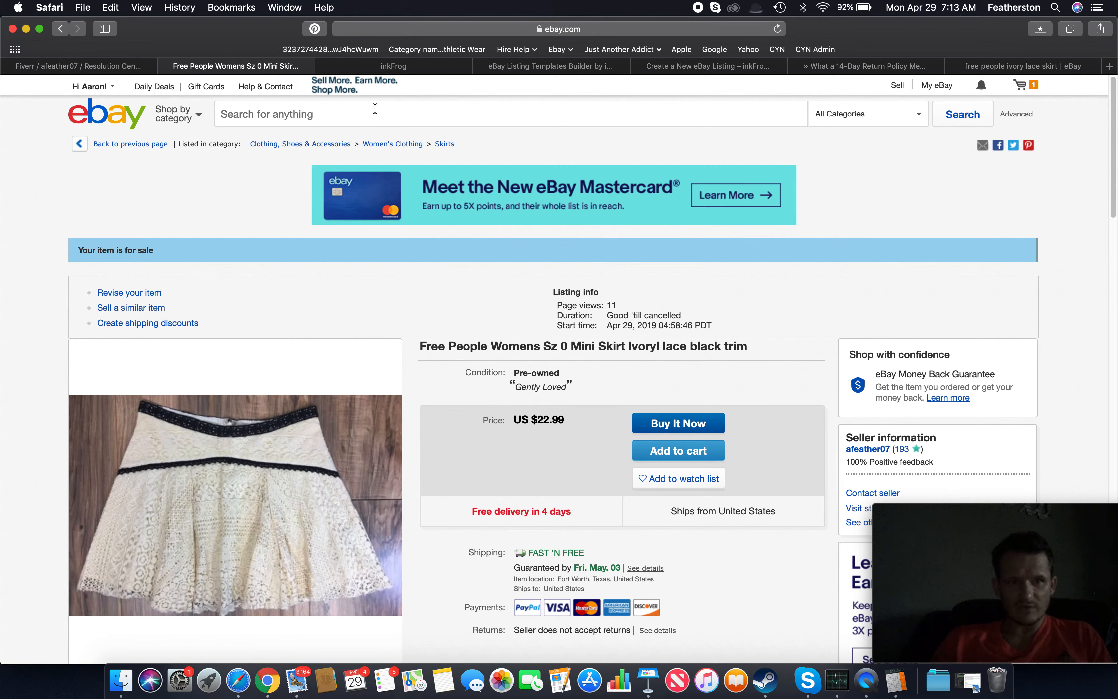
{"action": "left_click", "coordinate": [320, 122]}
{"action": "type", "text": "lau"}
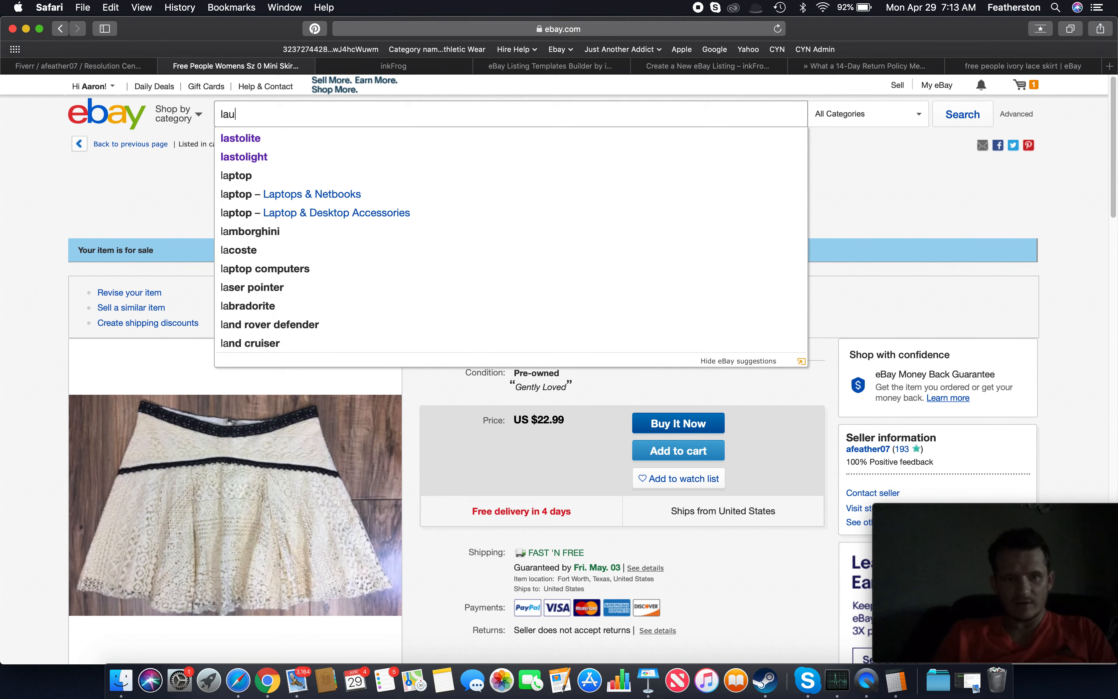
{"action": "type", "text": "ndry b"}
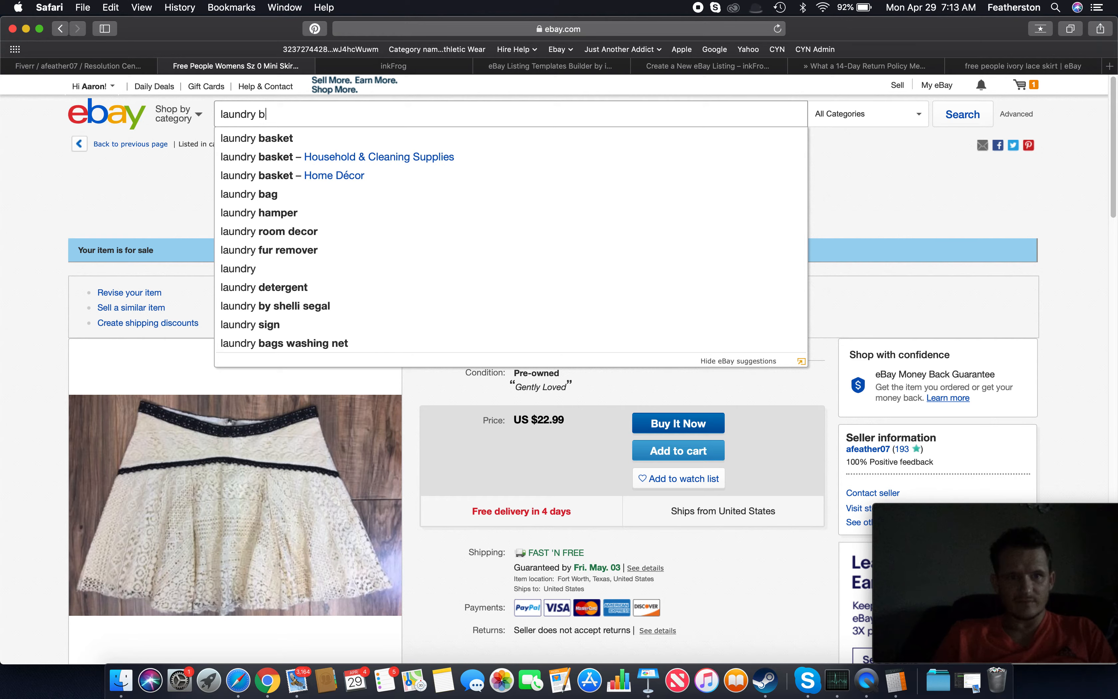
{"action": "type", "text": "y sh"}
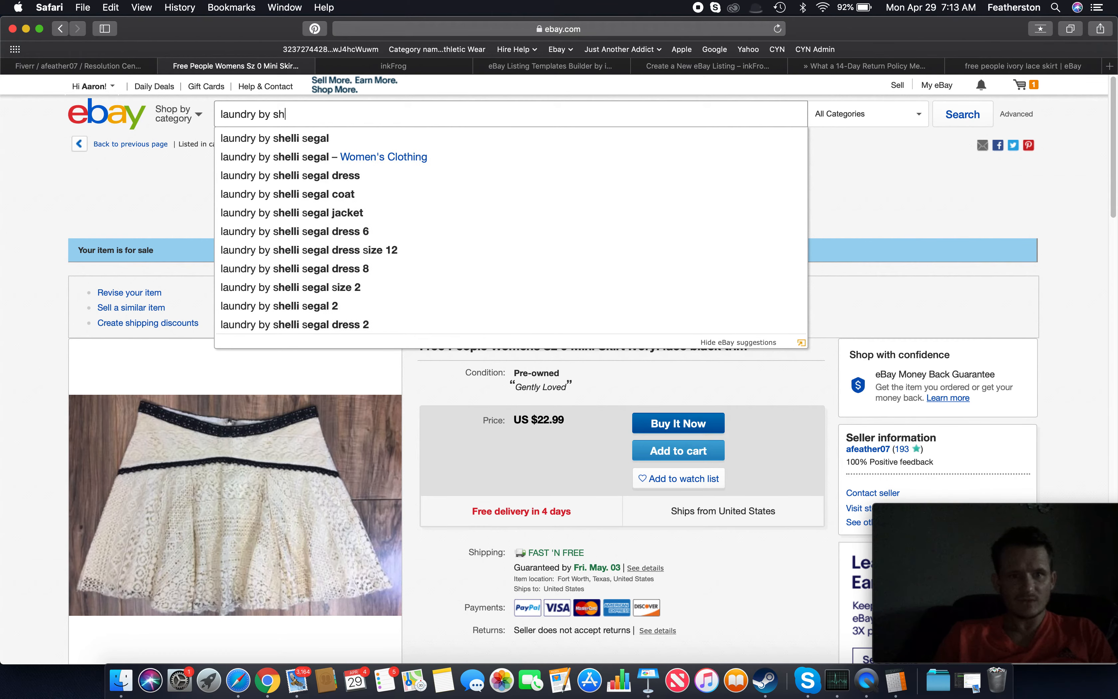
{"action": "type", "text": "elli s"}
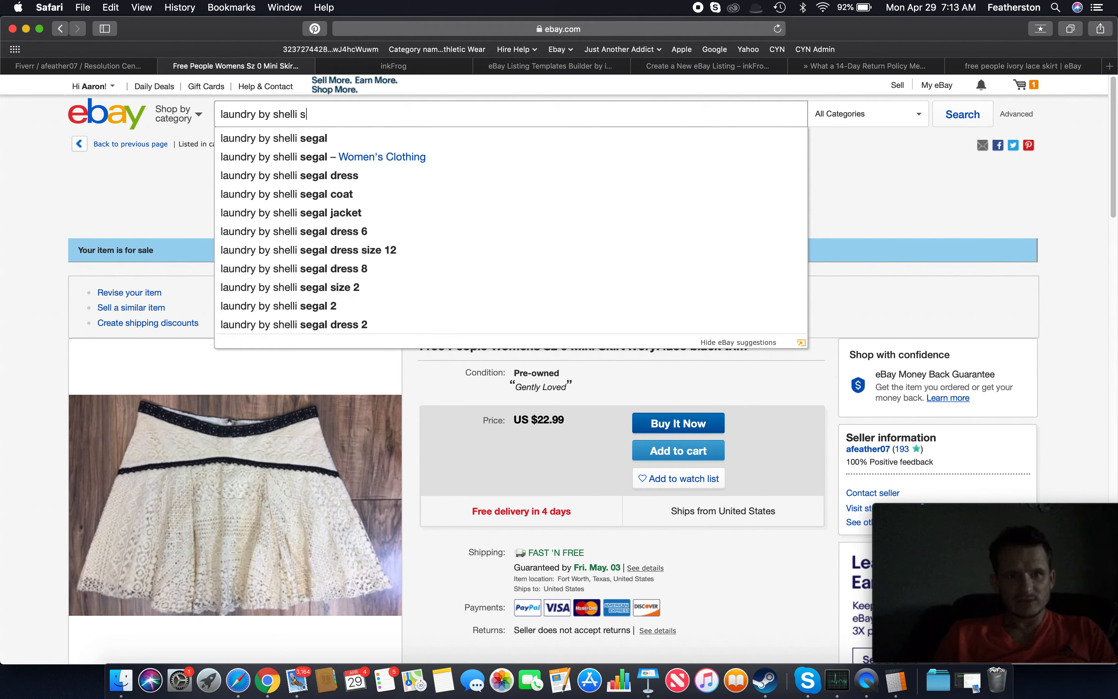
{"action": "type", "text": "egal "}
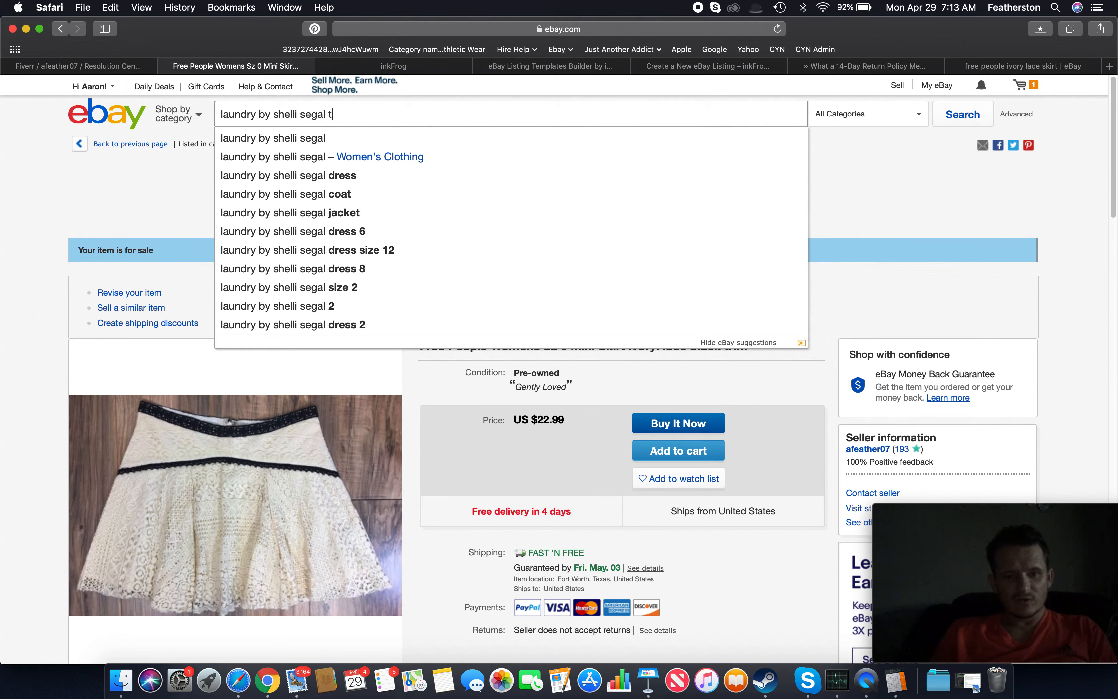
{"action": "type", "text": "terqouise"}
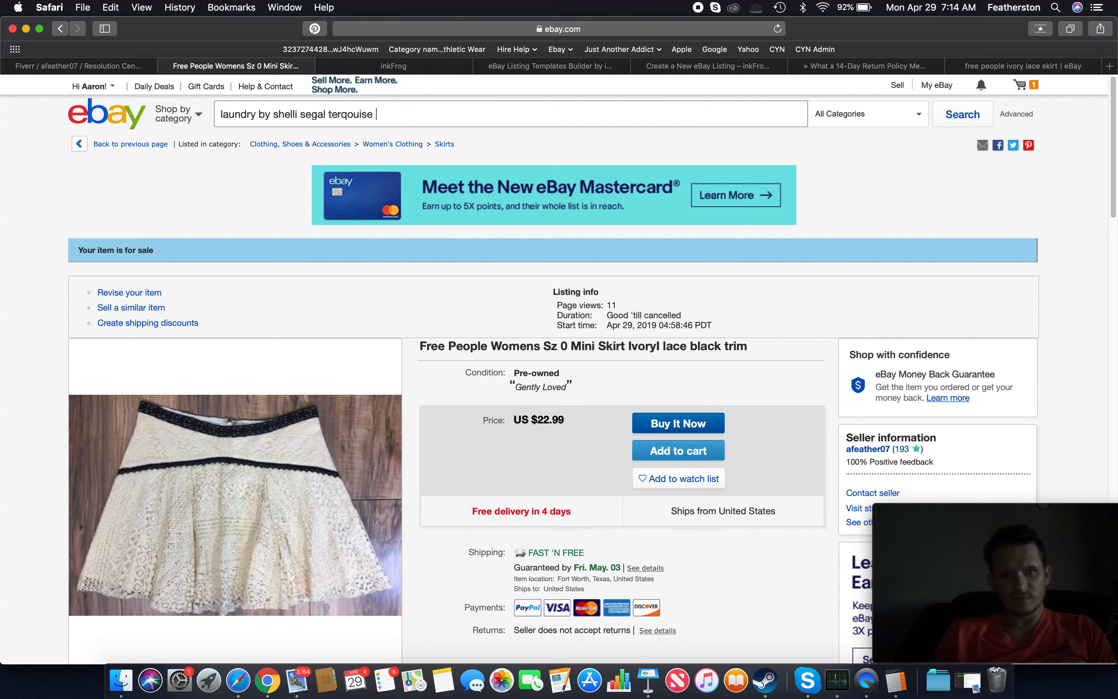
{"action": "type", "text": "lace d"}
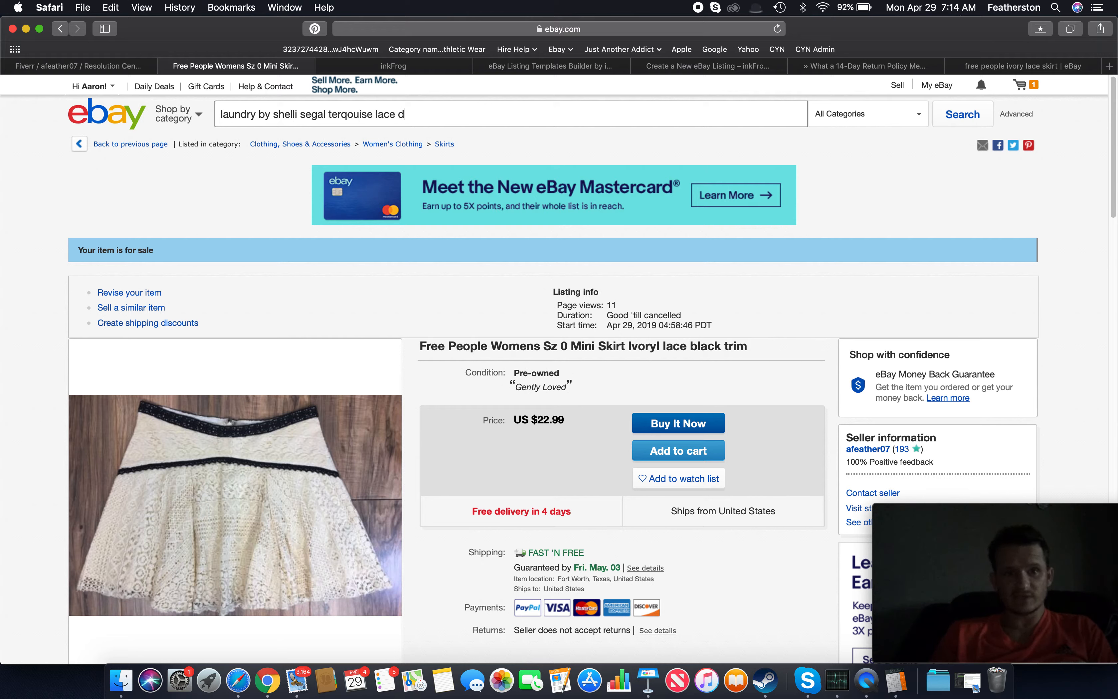
{"action": "type", "text": "ress"}
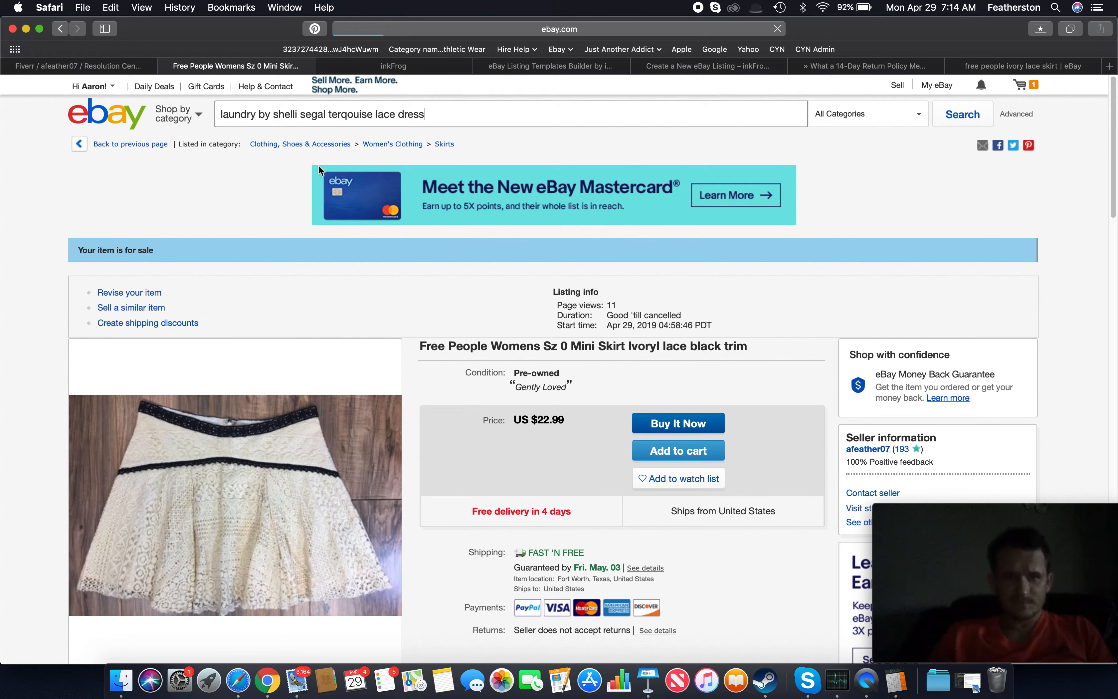
{"action": "key", "text": "Return"}
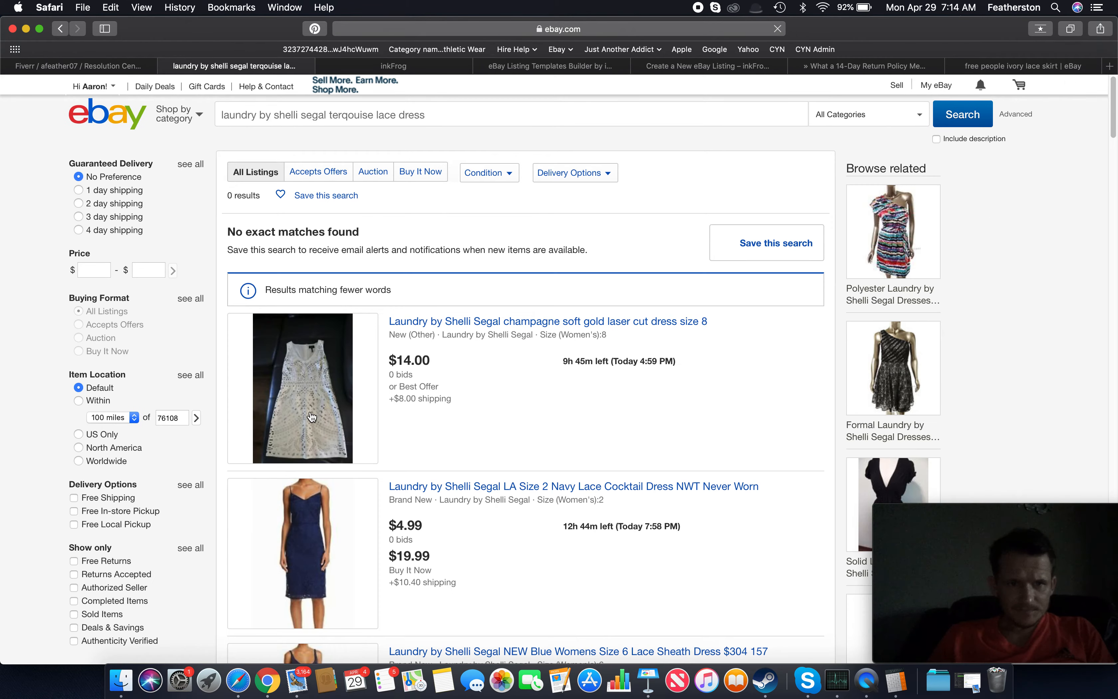
- Look through the eBay search results for a Laundry by Shelli Segal dress comparable to the teal lace one
{"action": "scroll", "coordinate": [311, 413], "scroll_direction": "down", "scroll_amount": 10}
{"action": "scroll", "coordinate": [311, 418], "scroll_direction": "down", "scroll_amount": 12}
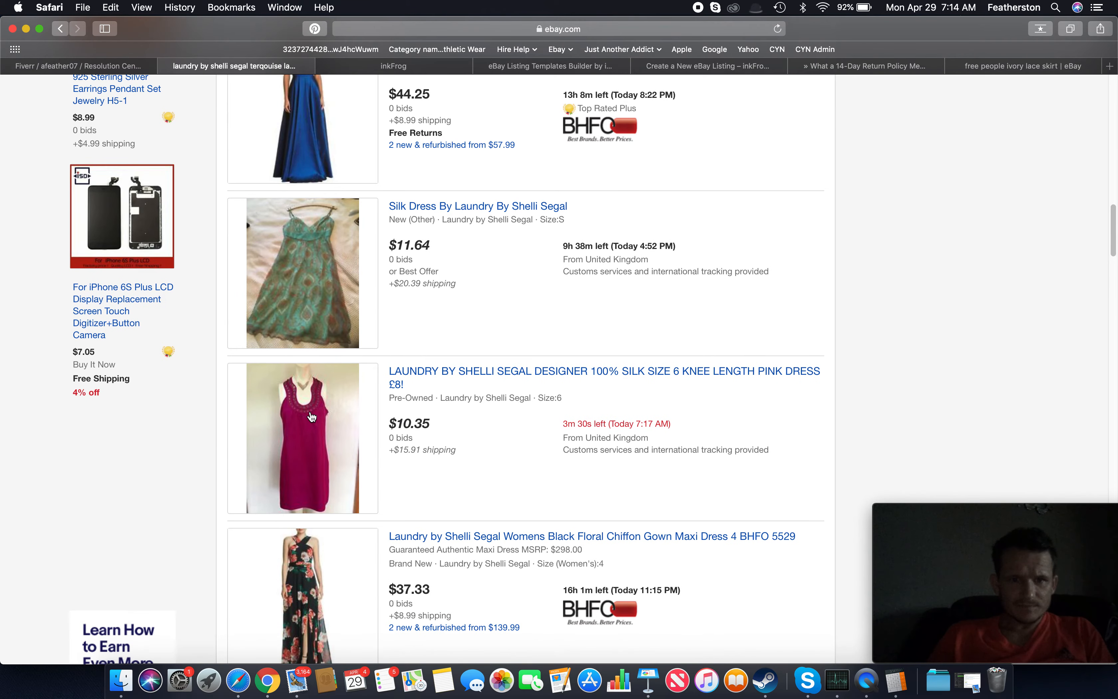
{"action": "scroll", "coordinate": [312, 417], "scroll_direction": "down", "scroll_amount": 10}
{"action": "scroll", "coordinate": [311, 417], "scroll_direction": "down", "scroll_amount": 9}
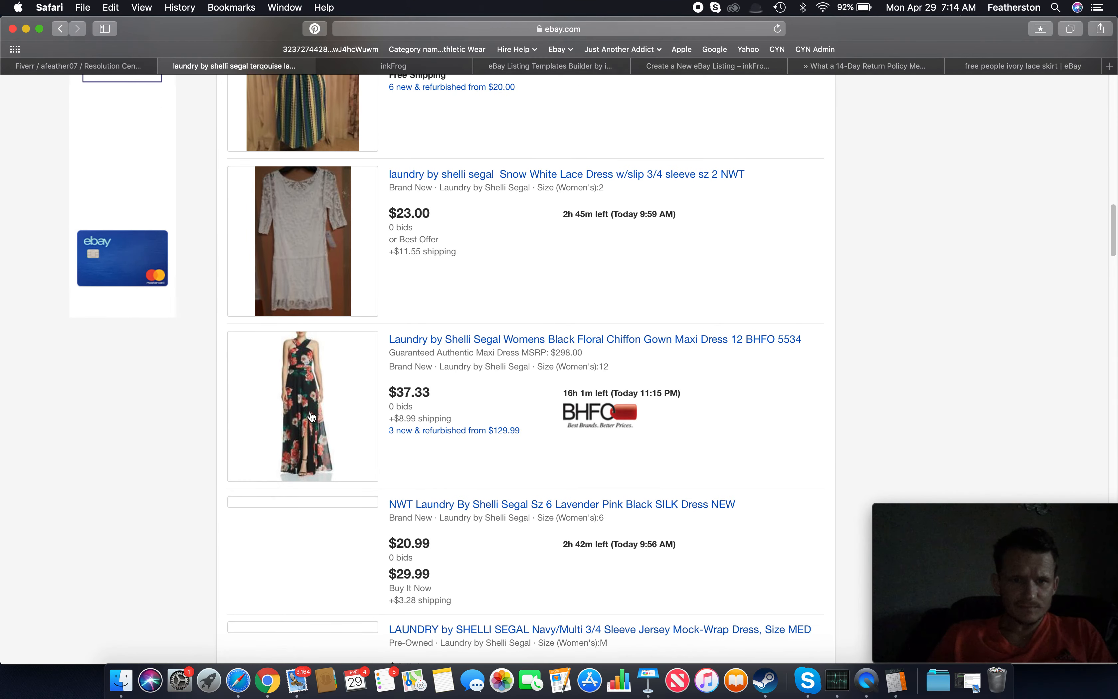
{"action": "scroll", "coordinate": [312, 418], "scroll_direction": "down", "scroll_amount": 15}
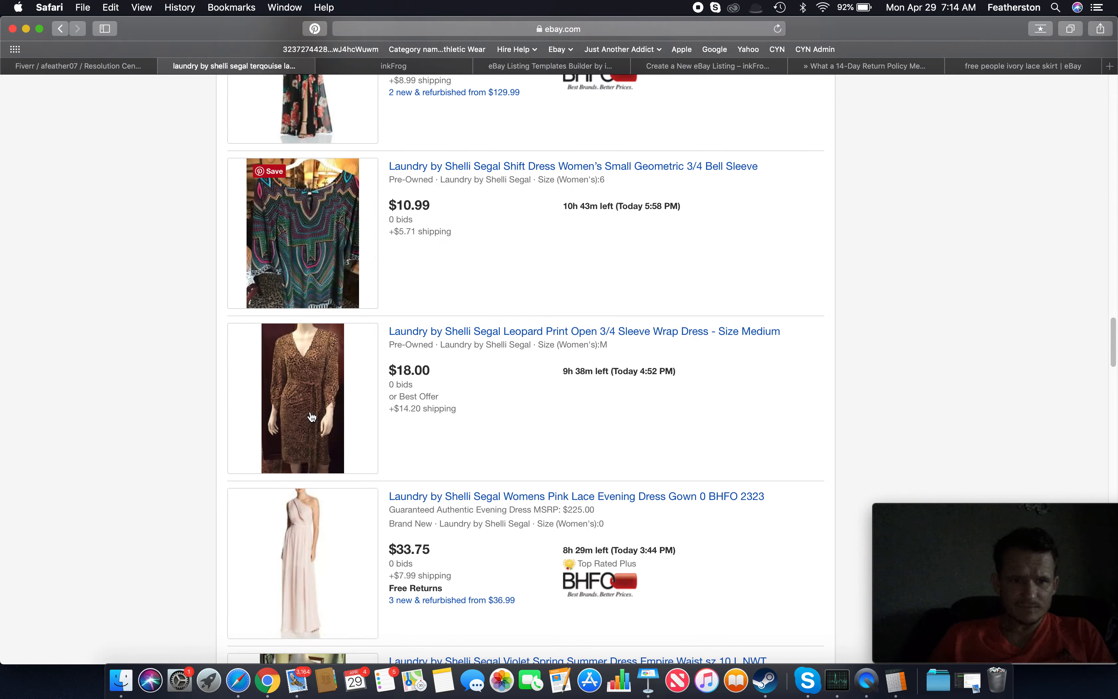
{"action": "scroll", "coordinate": [310, 415], "scroll_direction": "down", "scroll_amount": 10}
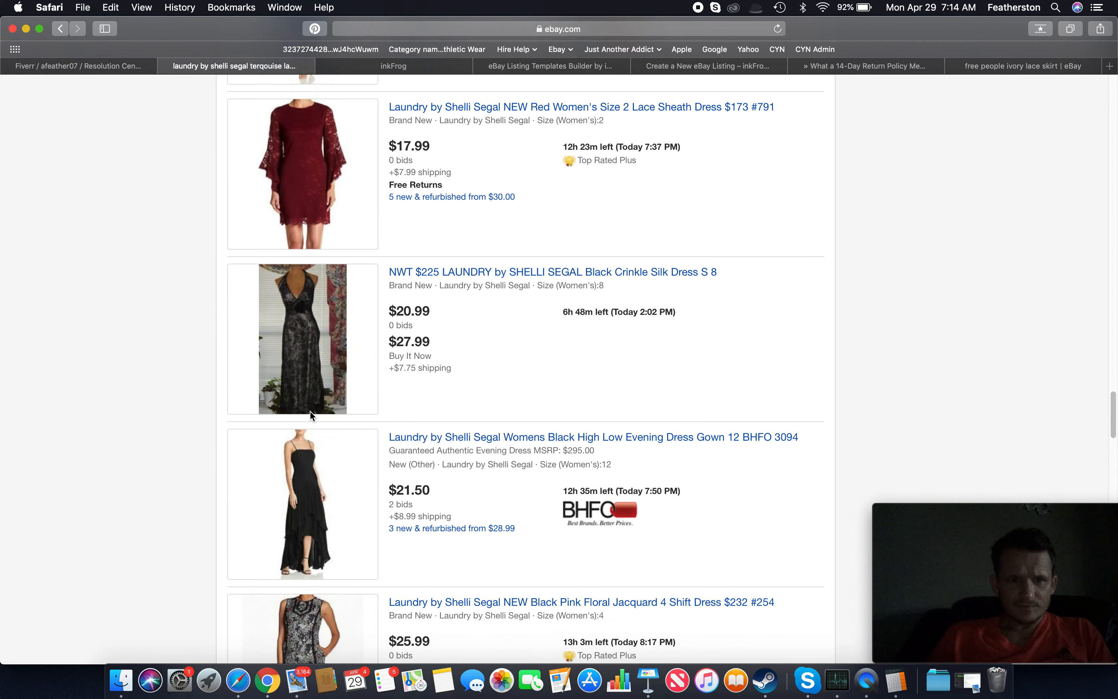
{"action": "scroll", "coordinate": [312, 416], "scroll_direction": "down", "scroll_amount": 20}
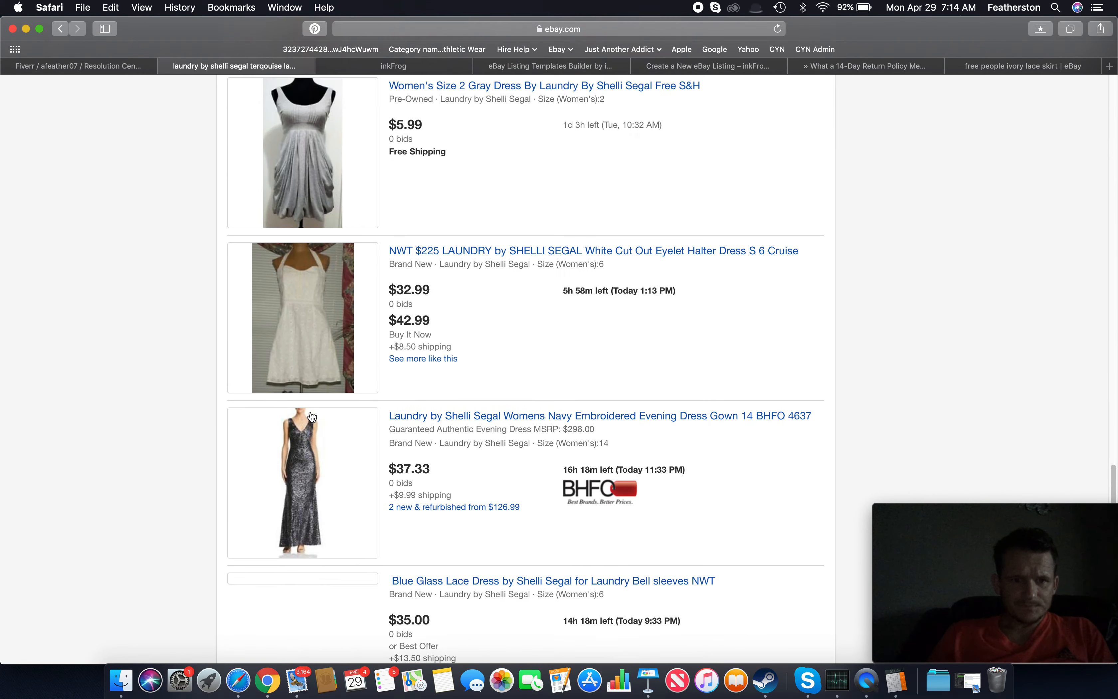
{"action": "scroll", "coordinate": [312, 417], "scroll_direction": "down", "scroll_amount": 20}
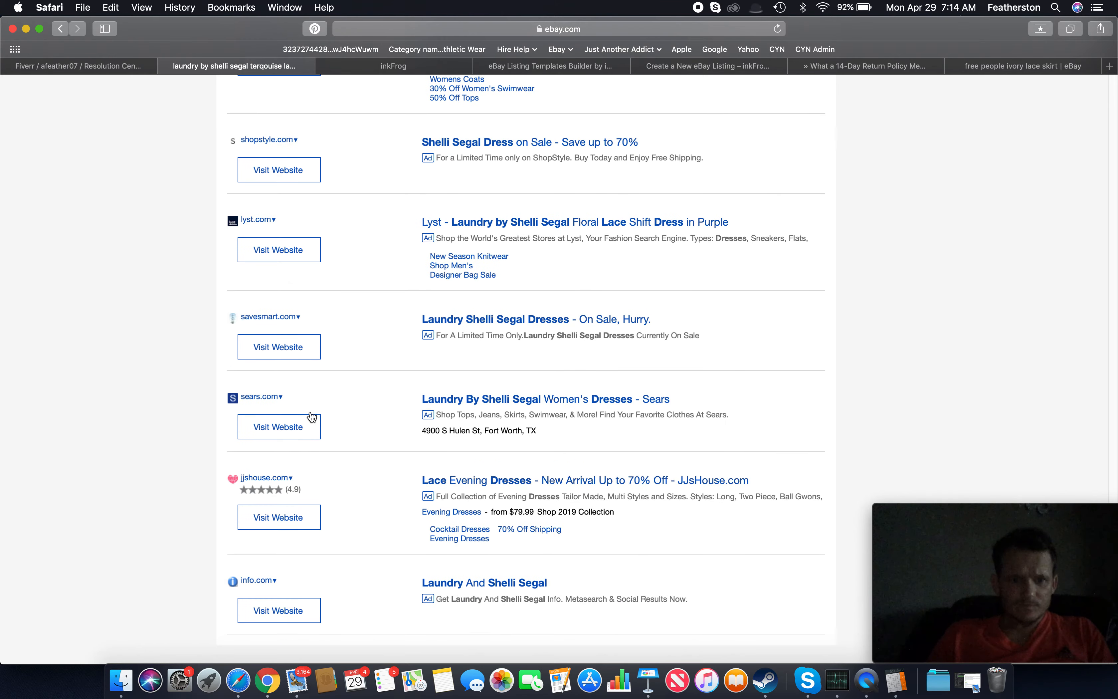
{"action": "scroll", "coordinate": [310, 414], "scroll_direction": "up", "scroll_amount": 20}
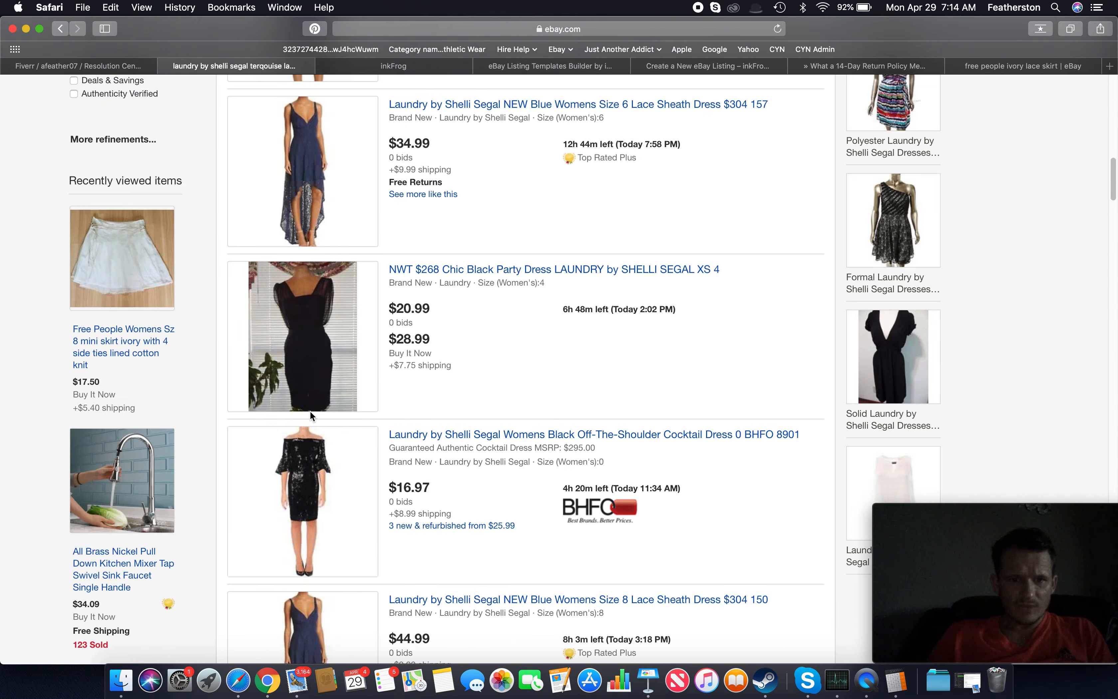
- Remove the word "terqouise" from the eBay query and search for "laundry by shelli segal lace dress"
{"action": "left_click_drag", "start_coordinate": [374, 116], "coordinate": [331, 115]}
{"action": "key", "text": "BackSpace"}
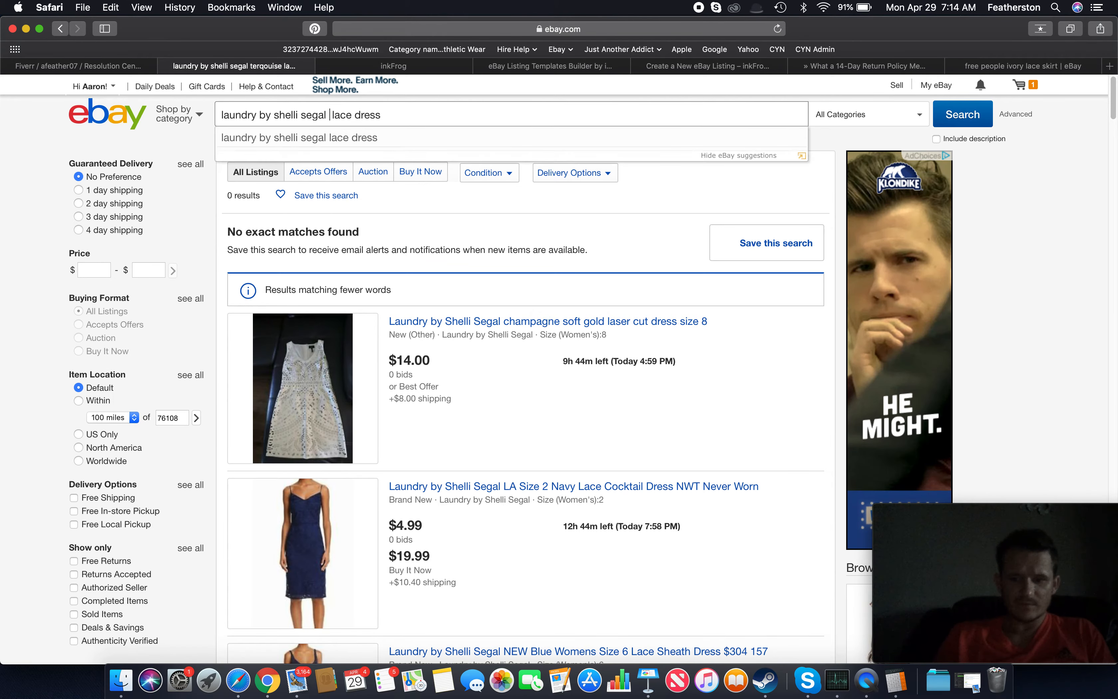
{"action": "key", "text": "BackSpace"}
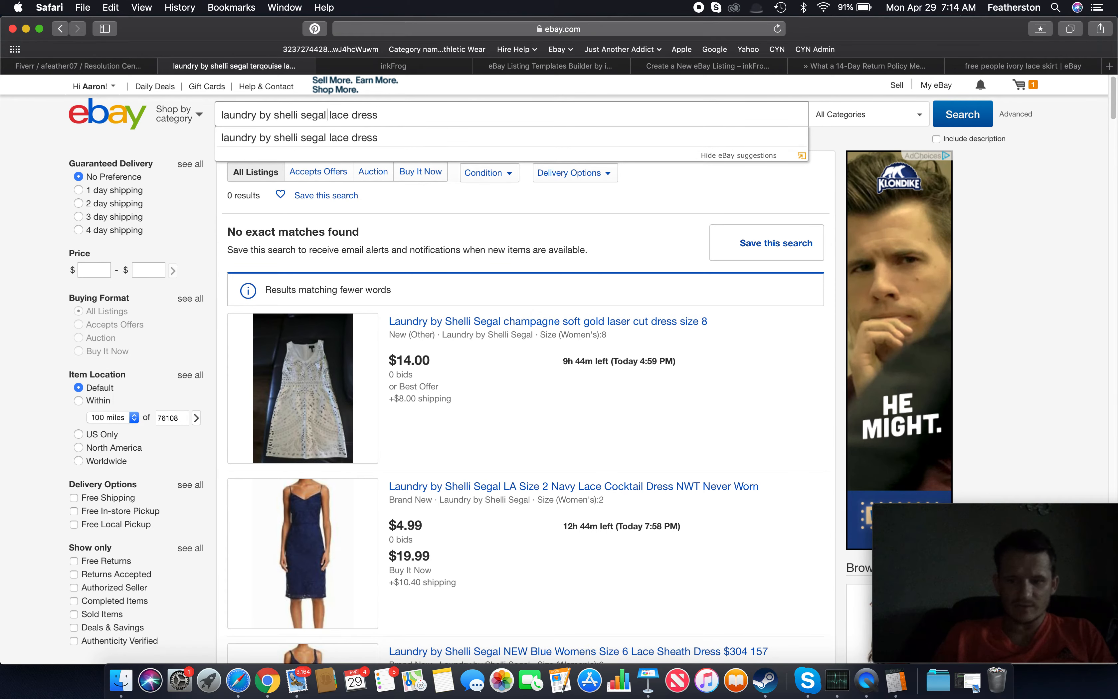
{"action": "key", "text": "Return"}
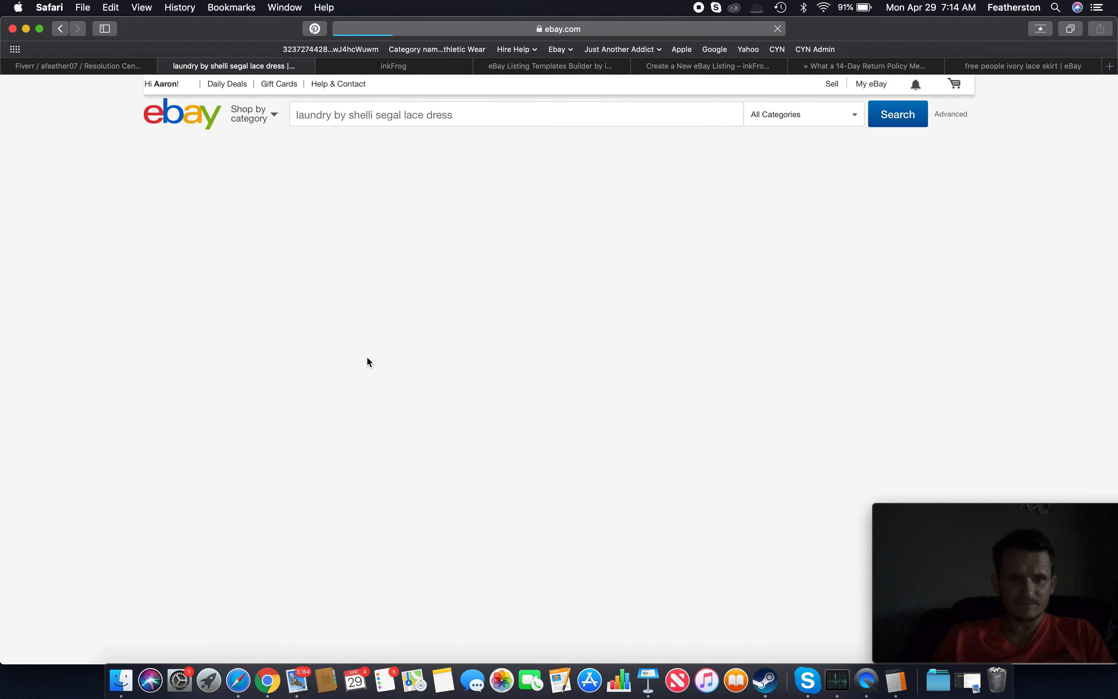
- Open the sponsored result for the NWT Laundry by Shelli Segal Blue Open Back Venise Lace Dress
{"action": "scroll", "coordinate": [366, 362], "scroll_direction": "down", "scroll_amount": 5}
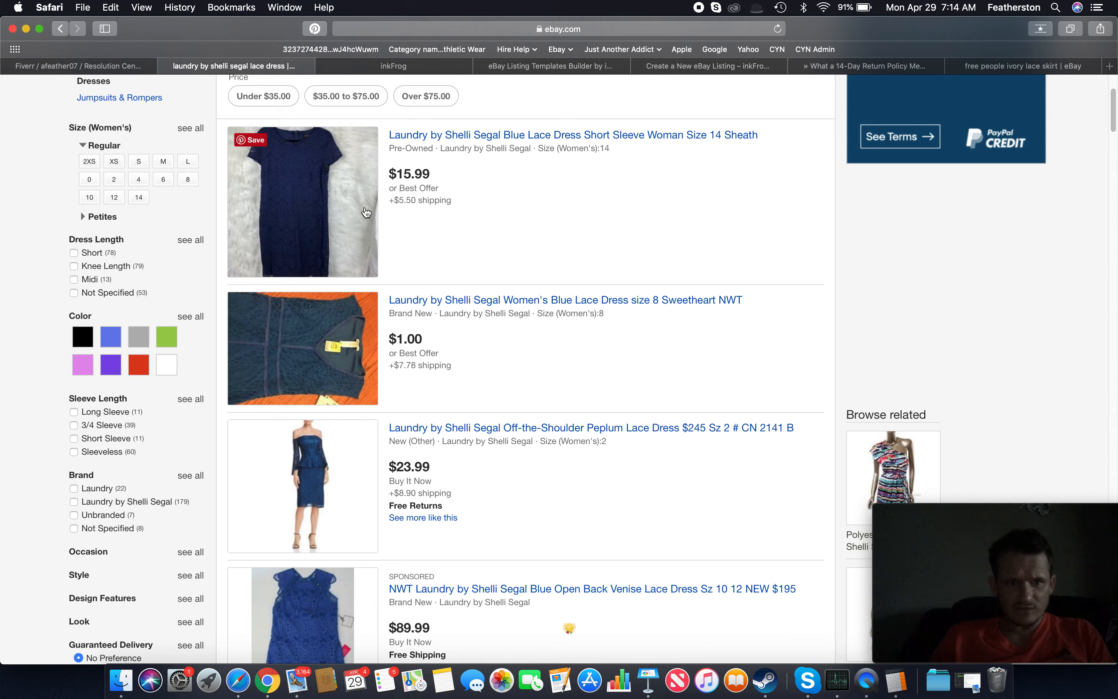
{"action": "scroll", "coordinate": [342, 439], "scroll_direction": "down", "scroll_amount": 5}
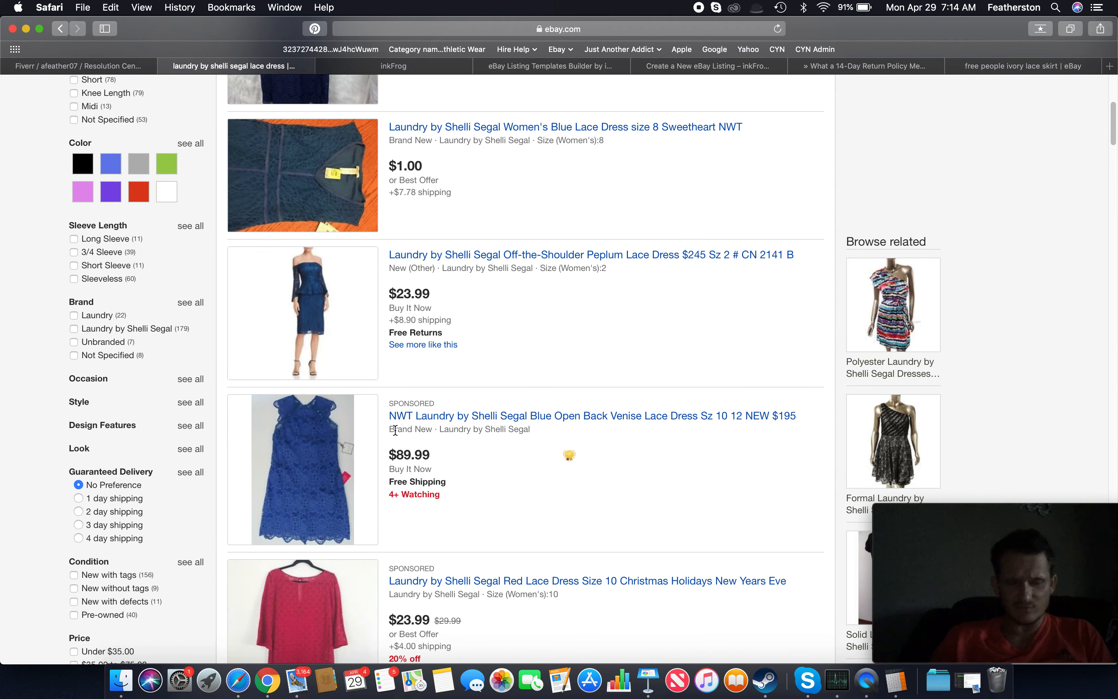
{"action": "scroll", "coordinate": [495, 483], "scroll_direction": "down", "scroll_amount": 2}
{"action": "scroll", "coordinate": [496, 479], "scroll_direction": "down", "scroll_amount": 1}
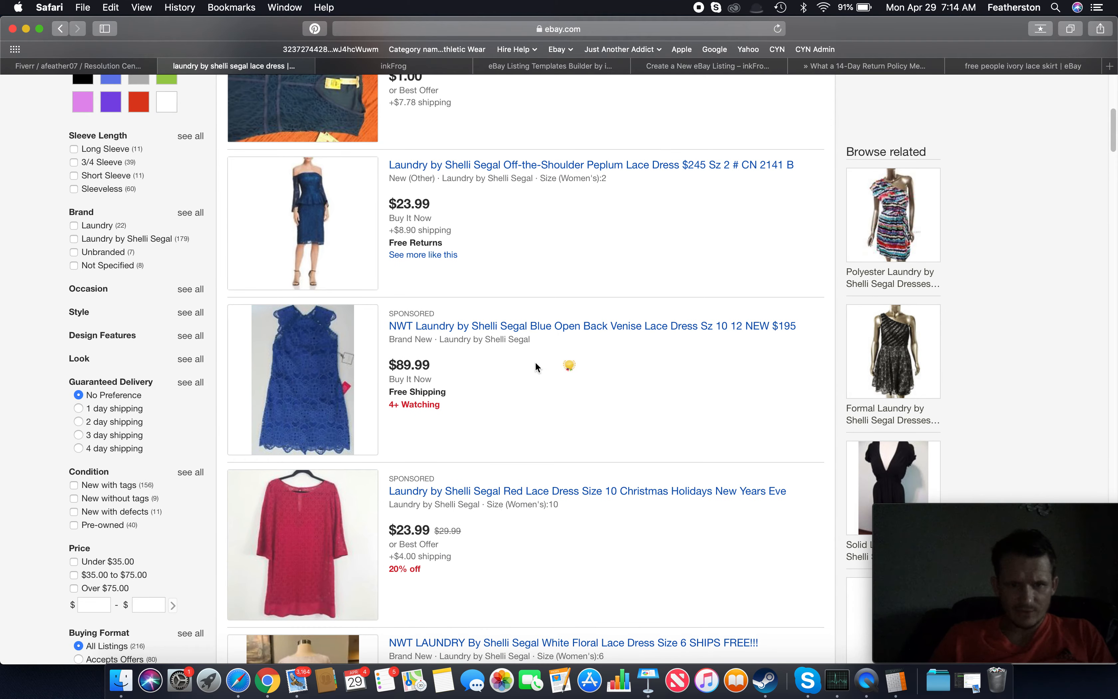
{"action": "left_click", "coordinate": [555, 326]}
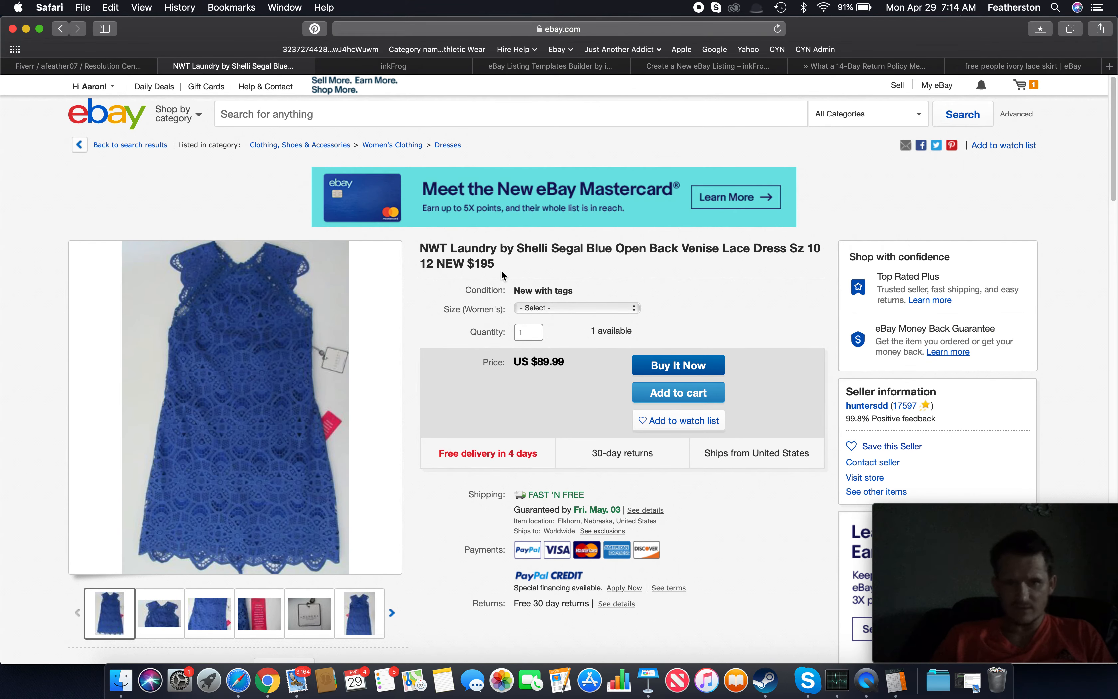
- Copy the eBay item's title from "Laundry" through "$195", leaving out "NWT", and paste it as the new inkFrog listing's title
{"action": "left_click_drag", "start_coordinate": [451, 245], "coordinate": [582, 267]}
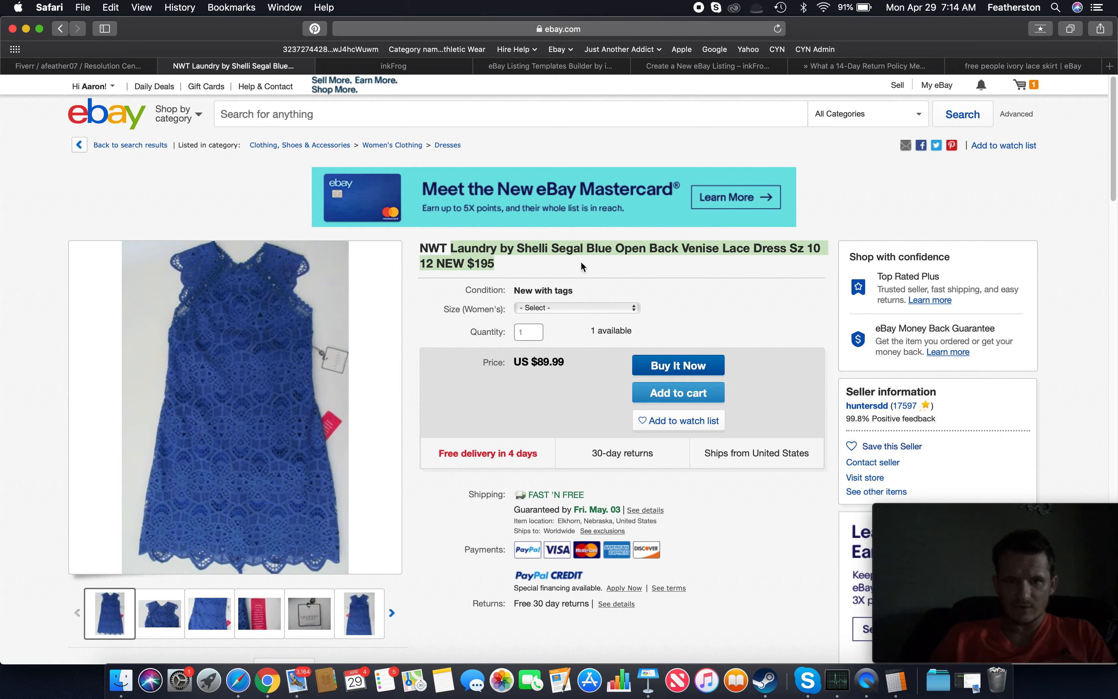
{"action": "right_click", "coordinate": [590, 252]}
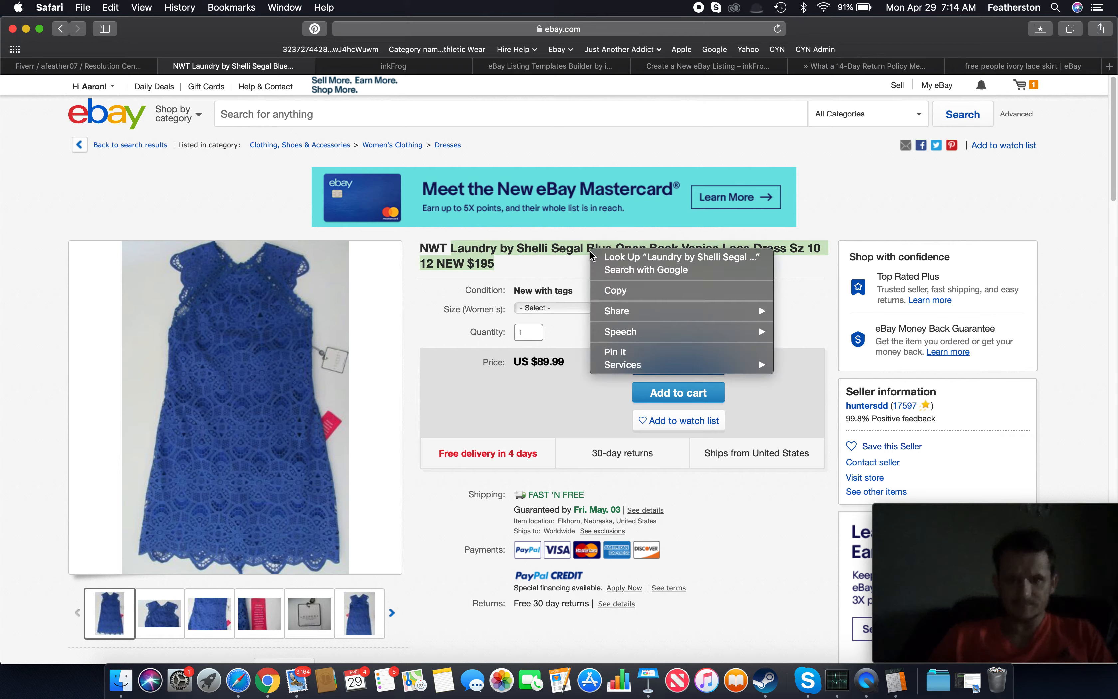
{"action": "left_click", "coordinate": [615, 290]}
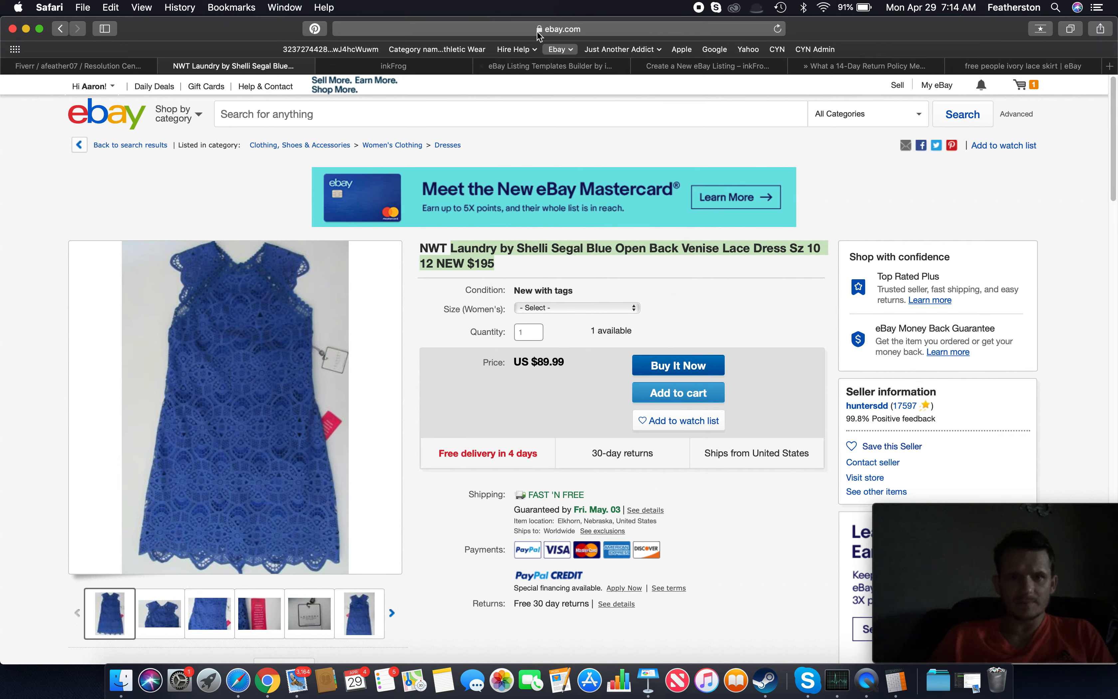
{"action": "left_click", "coordinate": [467, 69]}
{"action": "scroll", "coordinate": [236, 316], "scroll_direction": "down", "scroll_amount": 10}
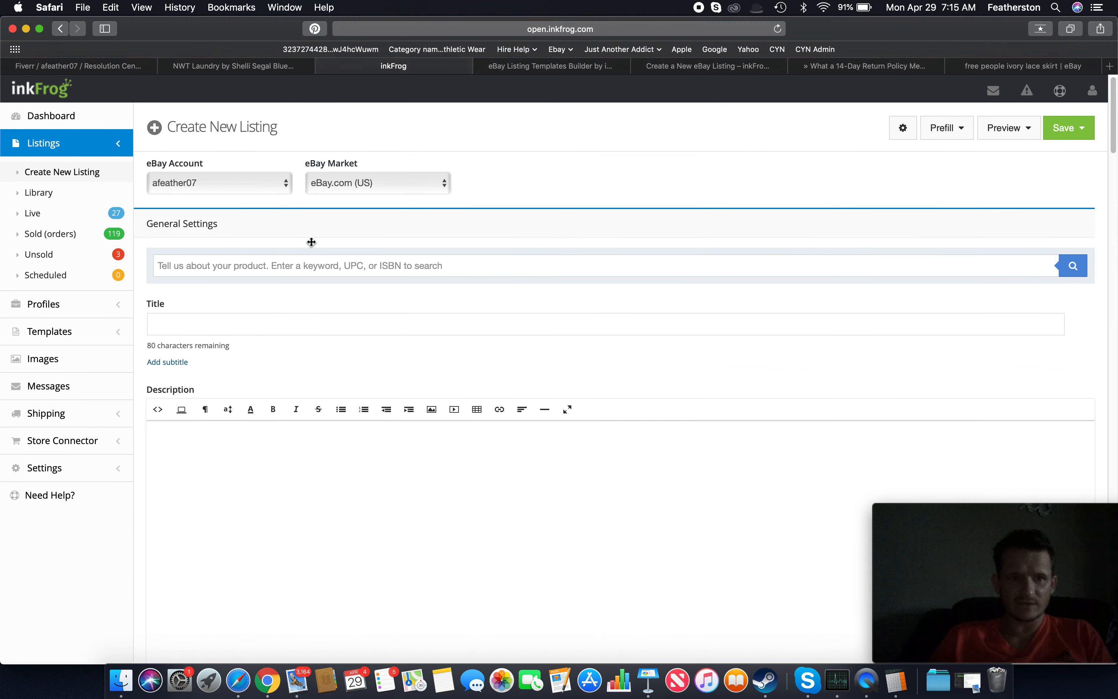
{"action": "left_click", "coordinate": [231, 326]}
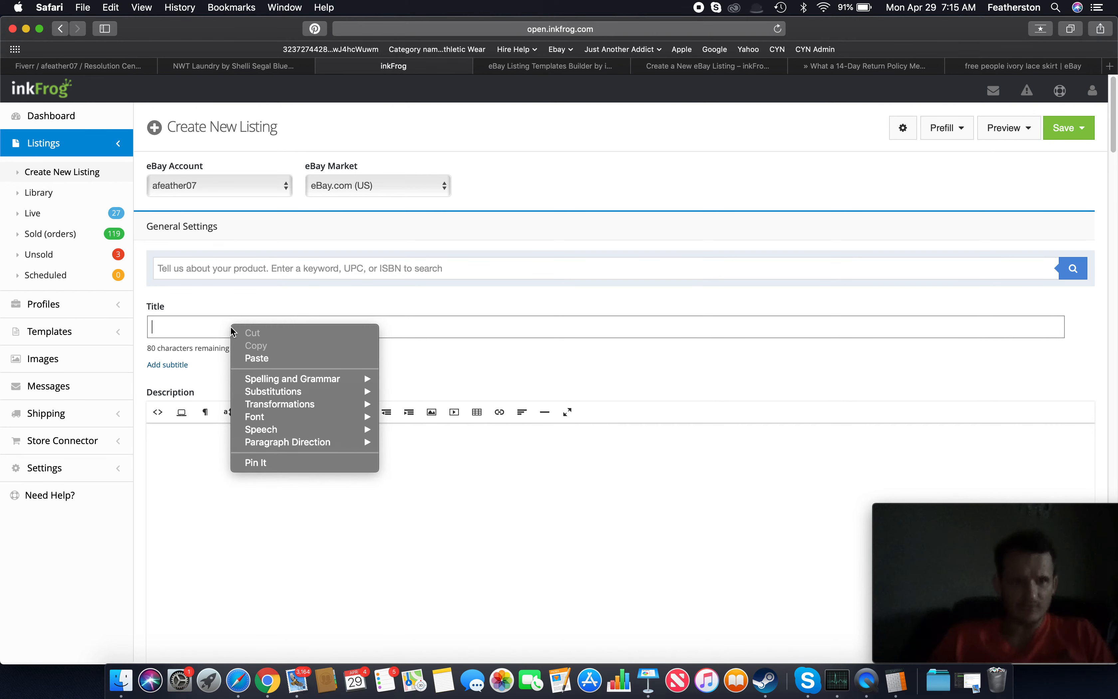
{"action": "left_click", "coordinate": [257, 358]}
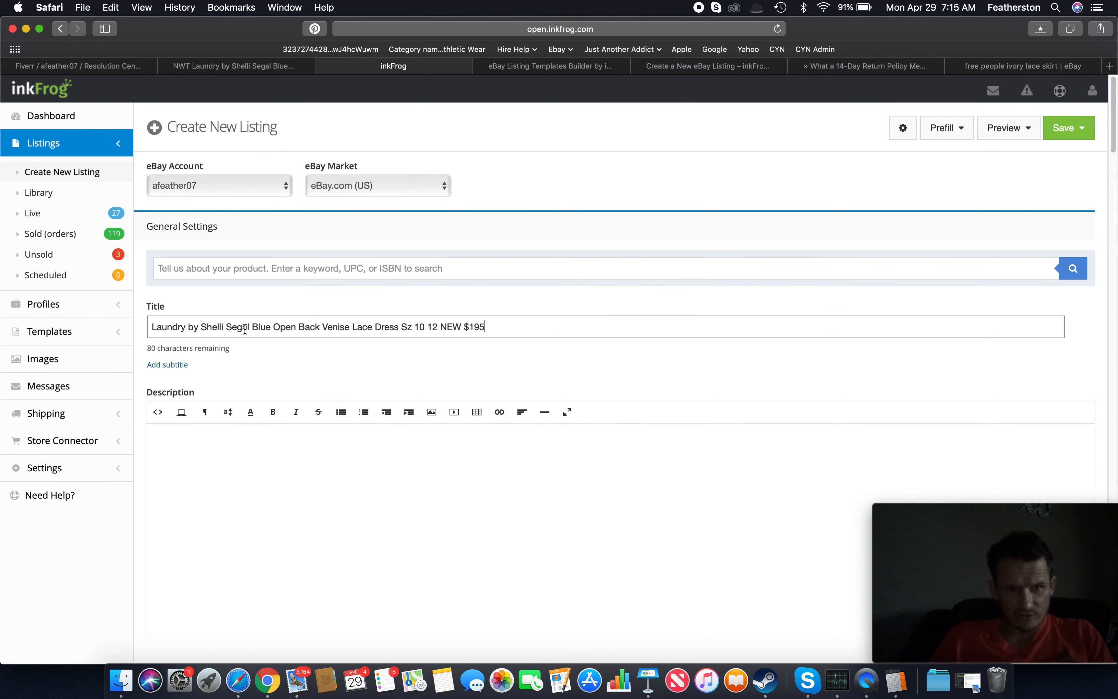
- Replace "Blue" with "Teal" in the listing title and compare the wording with the dress photos
{"action": "left_click_drag", "start_coordinate": [249, 327], "coordinate": [267, 328]}
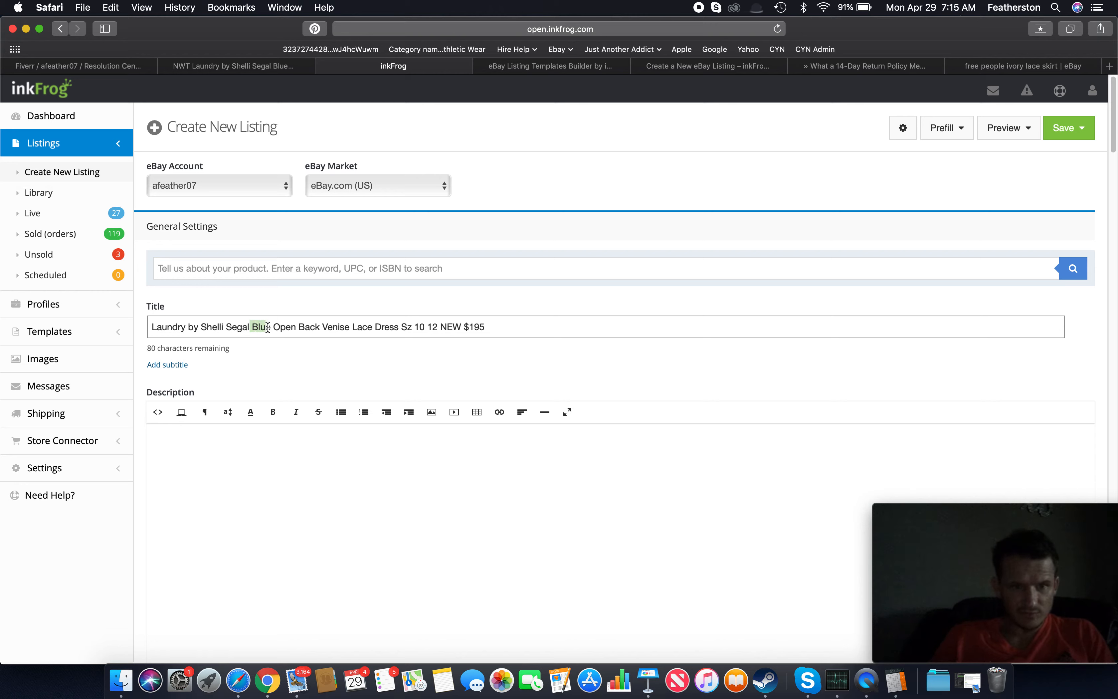
{"action": "key", "text": "BackSpace"}
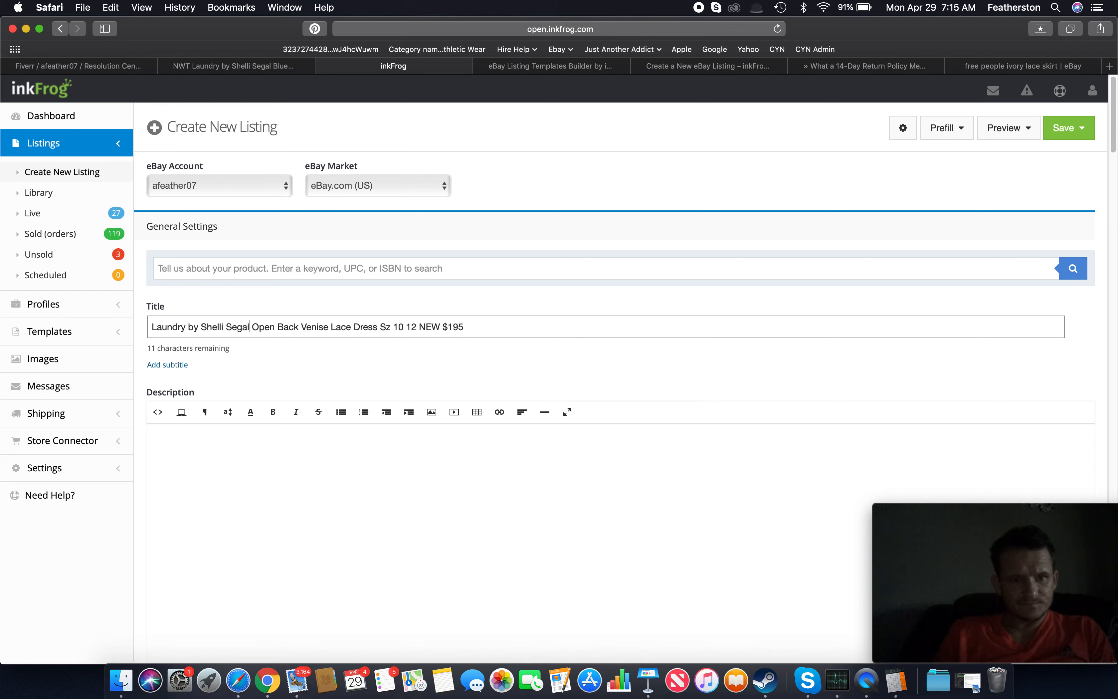
{"action": "type", "text": "Teal"}
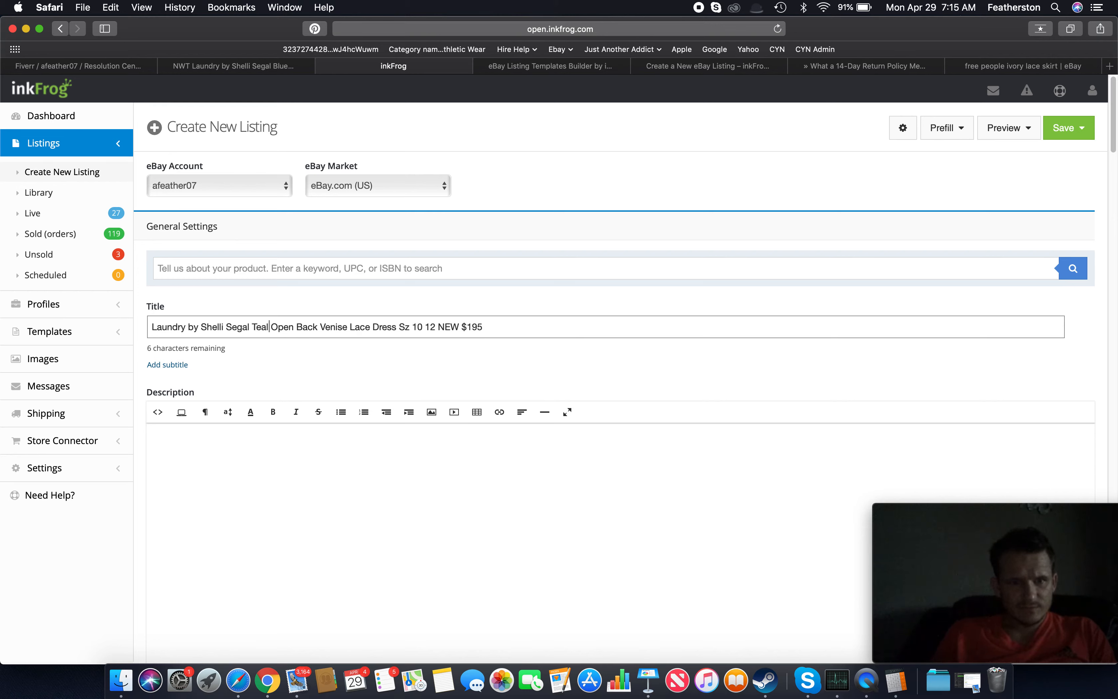
{"action": "scroll", "coordinate": [322, 474], "scroll_direction": "down", "scroll_amount": 10}
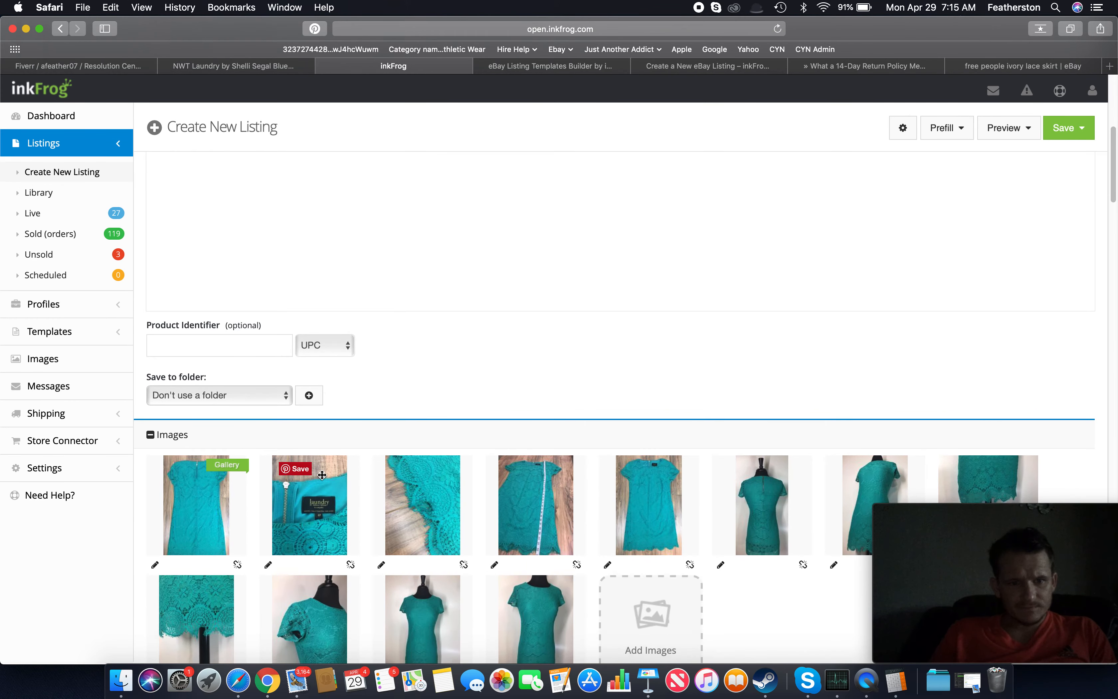
{"action": "scroll", "coordinate": [322, 474], "scroll_direction": "up", "scroll_amount": 10}
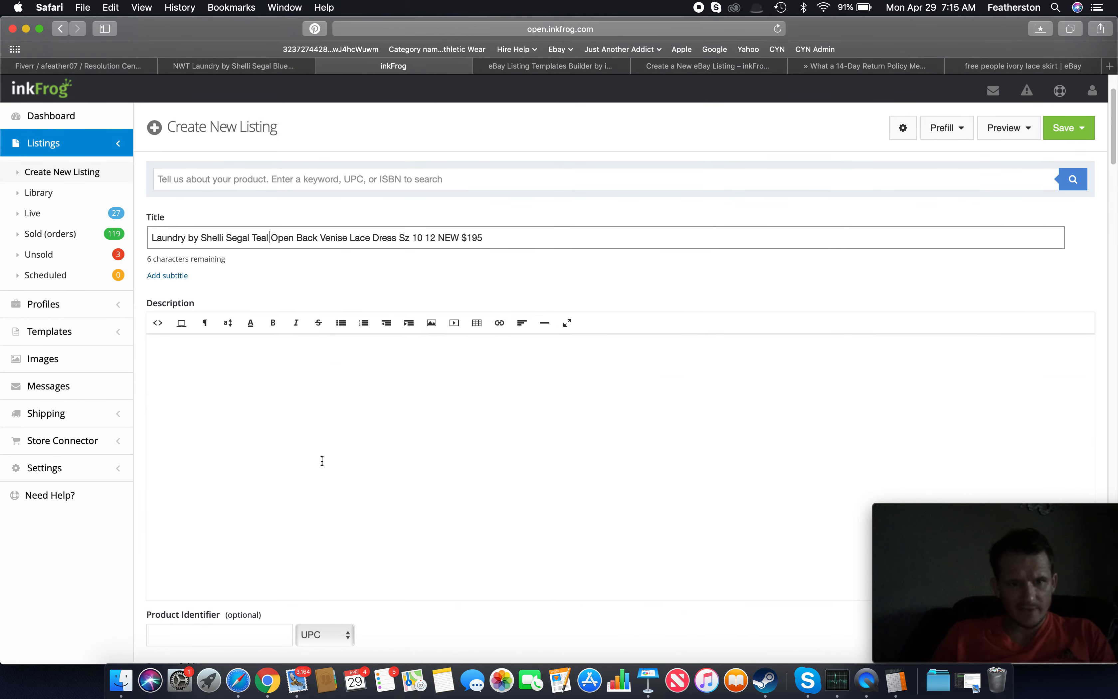
- Remove "Open Back" and the extra space from the listing title so "Teal" is followed directly by "Venise"
{"action": "left_click_drag", "start_coordinate": [272, 237], "coordinate": [318, 243]}
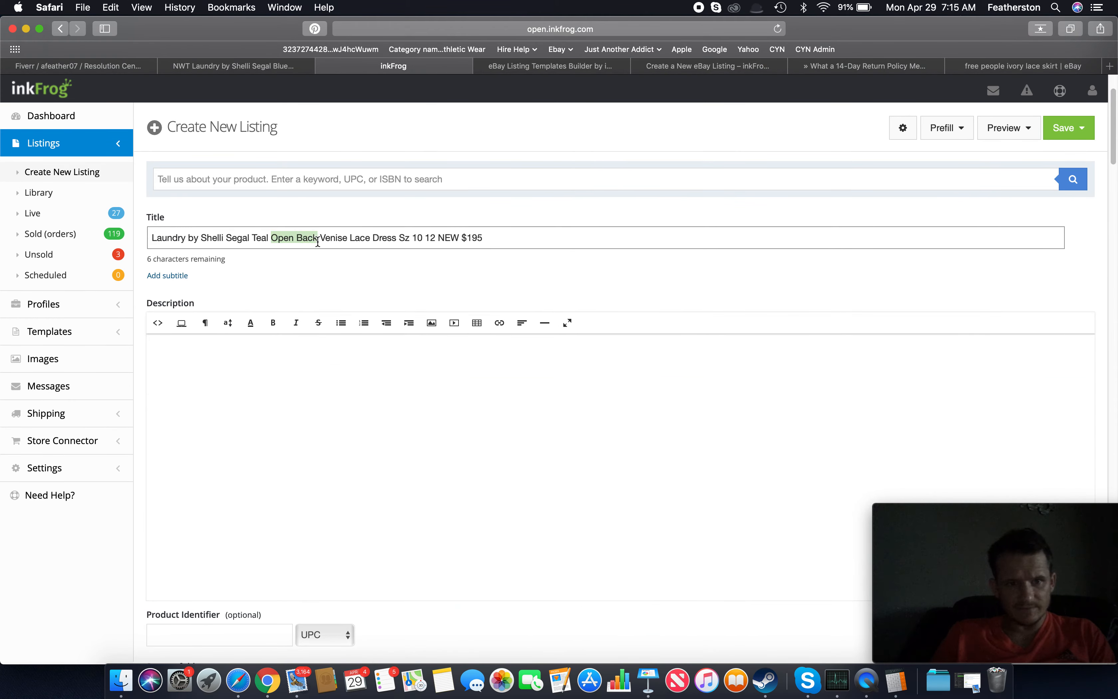
{"action": "key", "text": "BackSpace"}
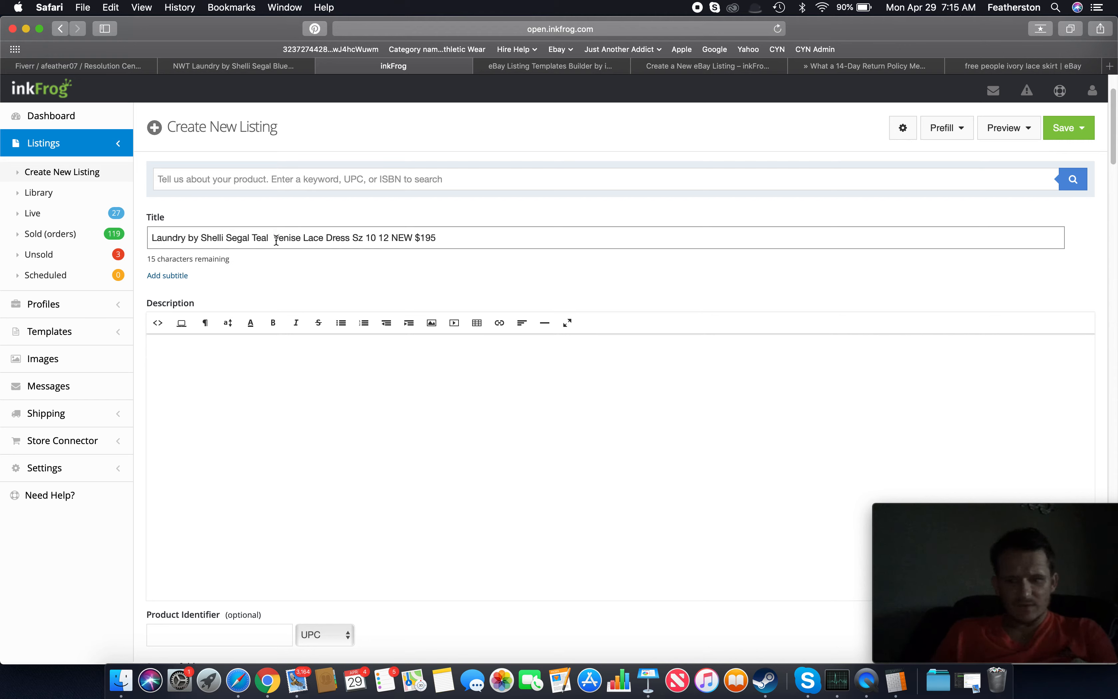
{"action": "key", "text": "BackSpace"}
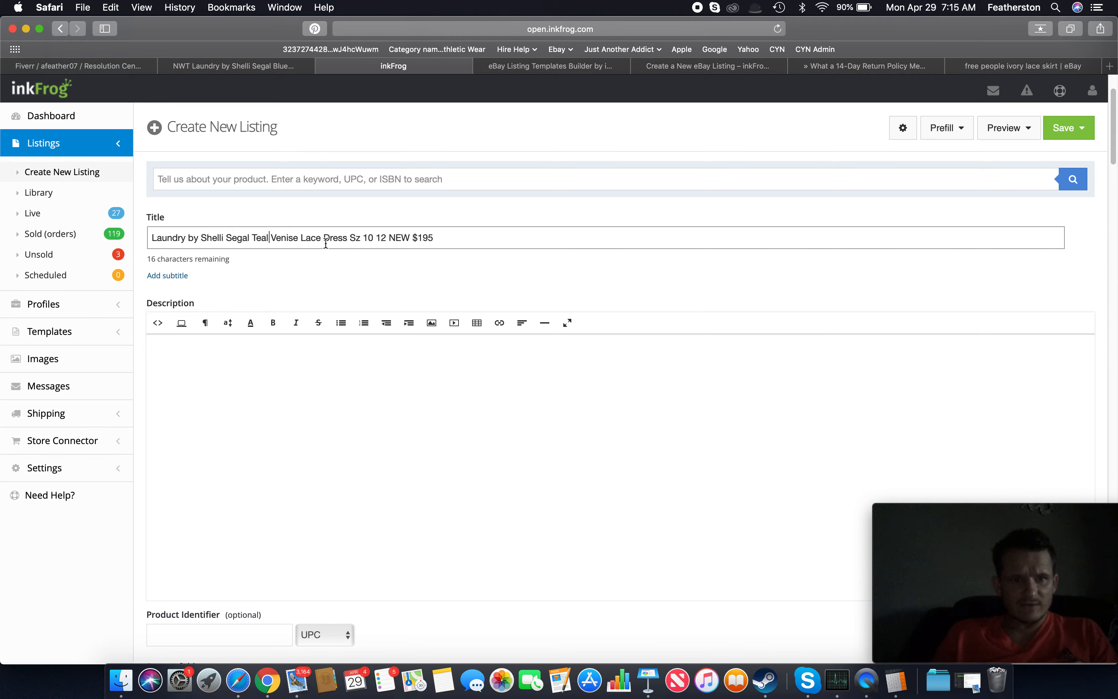
- Check the size on the dress's label photo, set the title's size to 4 and remove "12 NEW $195"
{"action": "scroll", "coordinate": [399, 308], "scroll_direction": "down", "scroll_amount": 8}
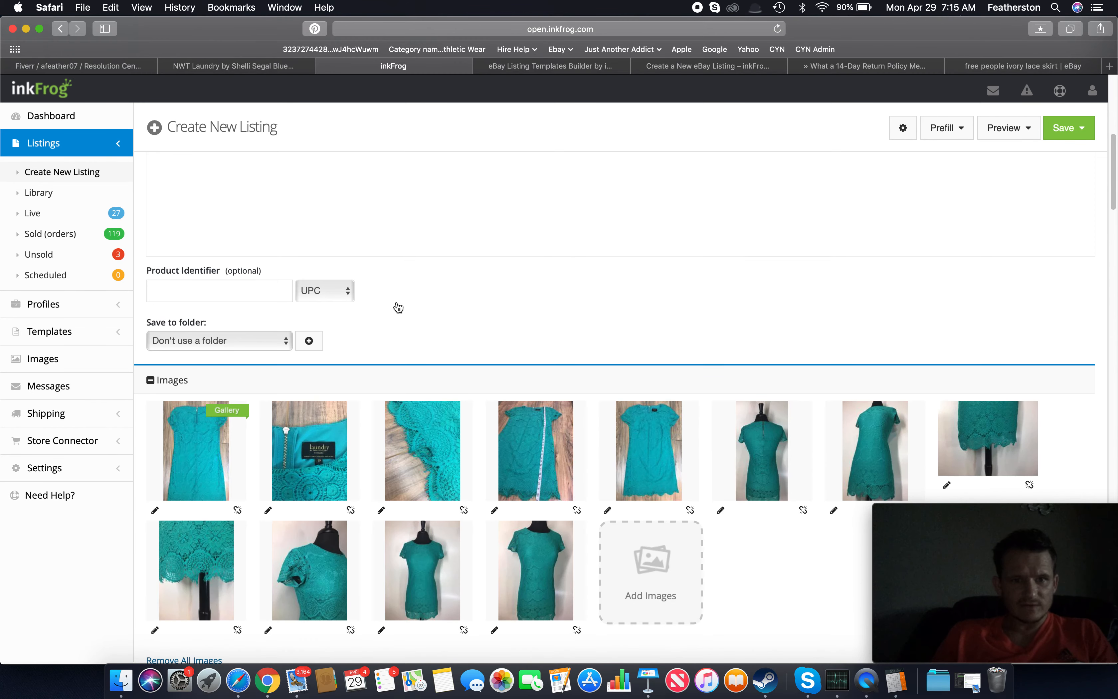
{"action": "left_click", "coordinate": [304, 474]}
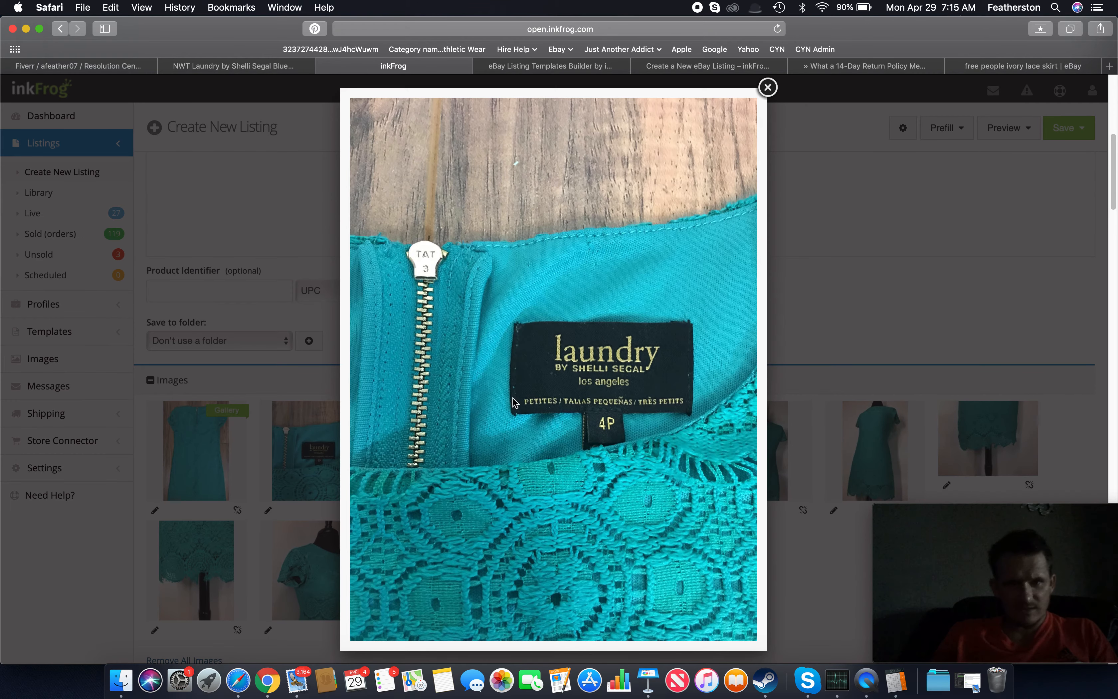
{"action": "left_click", "coordinate": [767, 87]}
{"action": "scroll", "coordinate": [270, 182], "scroll_direction": "up", "scroll_amount": 8}
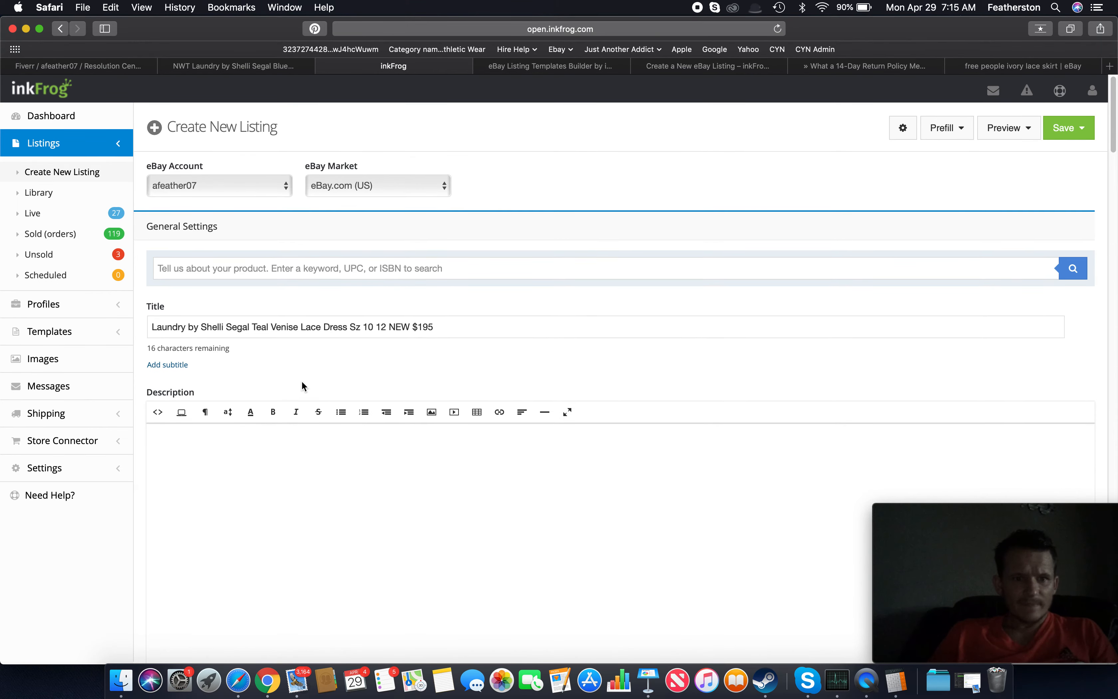
{"action": "left_click", "coordinate": [374, 327]}
{"action": "key", "text": "BackSpace"}
{"action": "key", "text": "BackSpace"}
{"action": "type", "text": "4"}
{"action": "left_click_drag", "start_coordinate": [370, 326], "coordinate": [428, 327]}
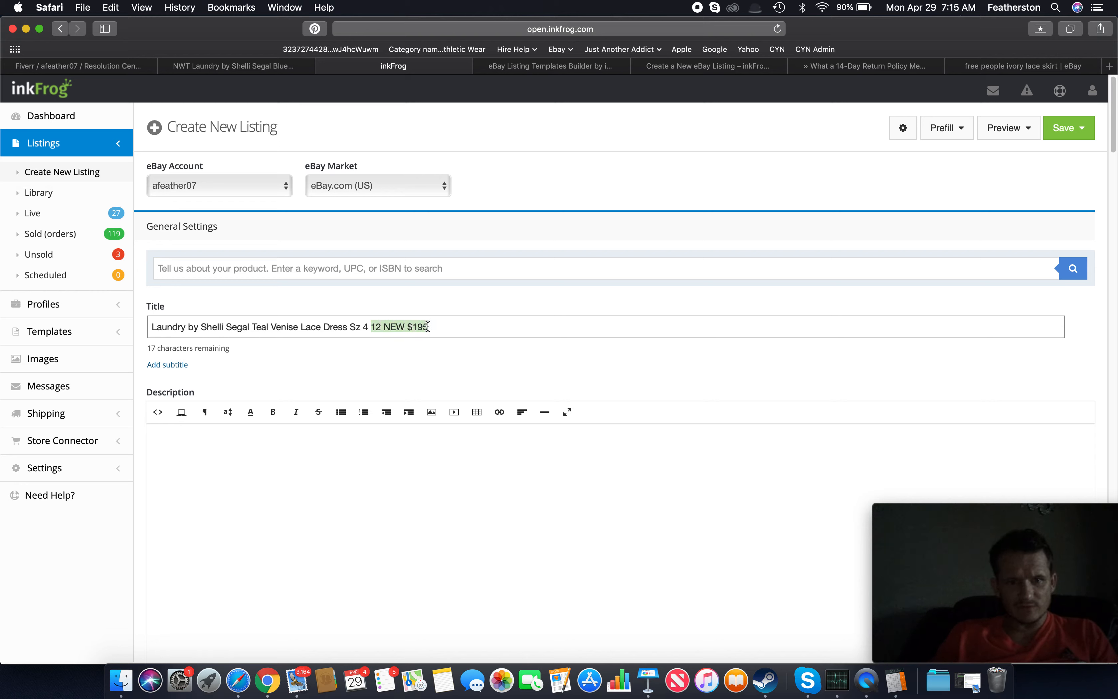
{"action": "key", "text": "BackSpace"}
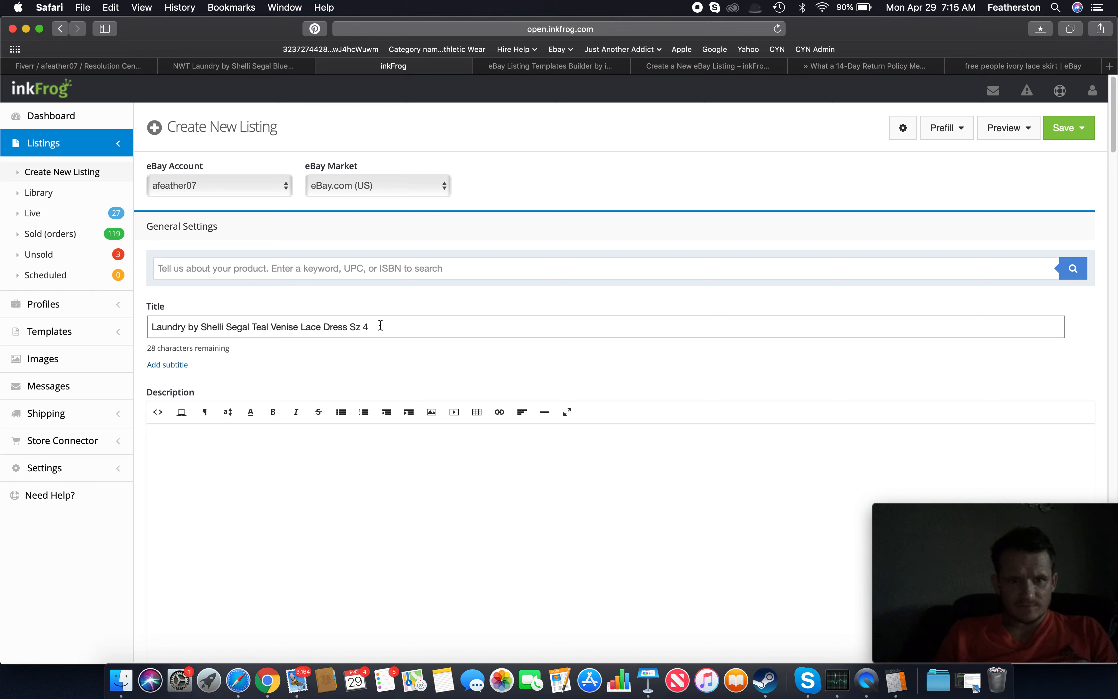
- Begin the listing description with the line "Laundry By Shelli Segal Los Angles"
{"action": "left_click", "coordinate": [402, 481]}
{"action": "scroll", "coordinate": [383, 469], "scroll_direction": "down", "scroll_amount": 3}
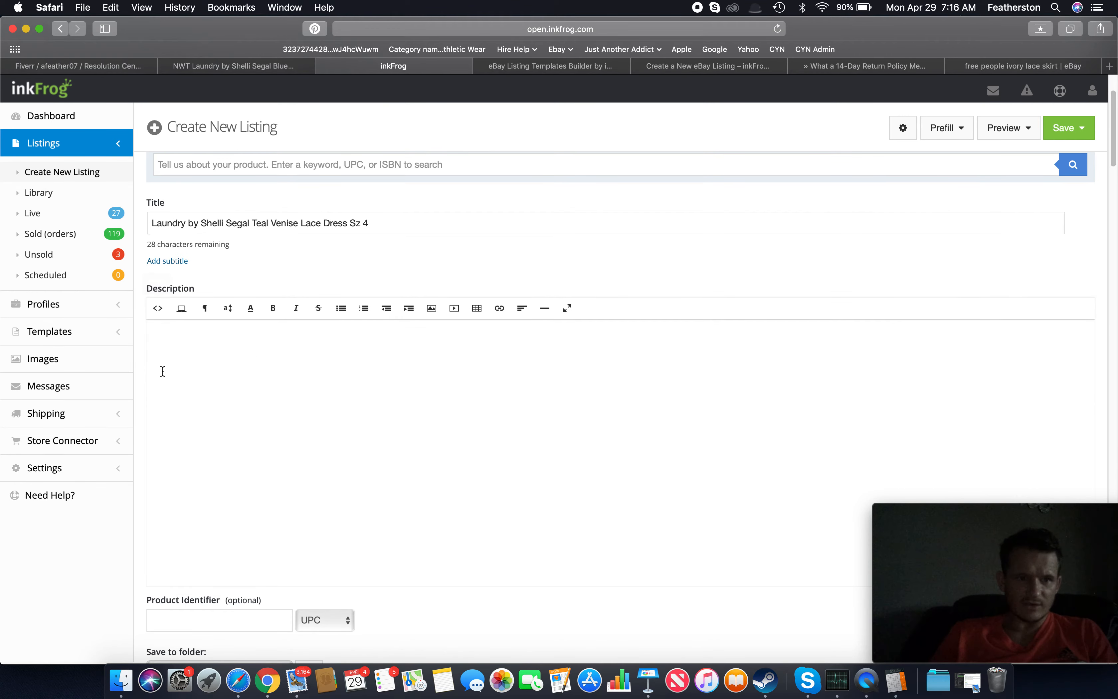
{"action": "type", "text": "Laundry "}
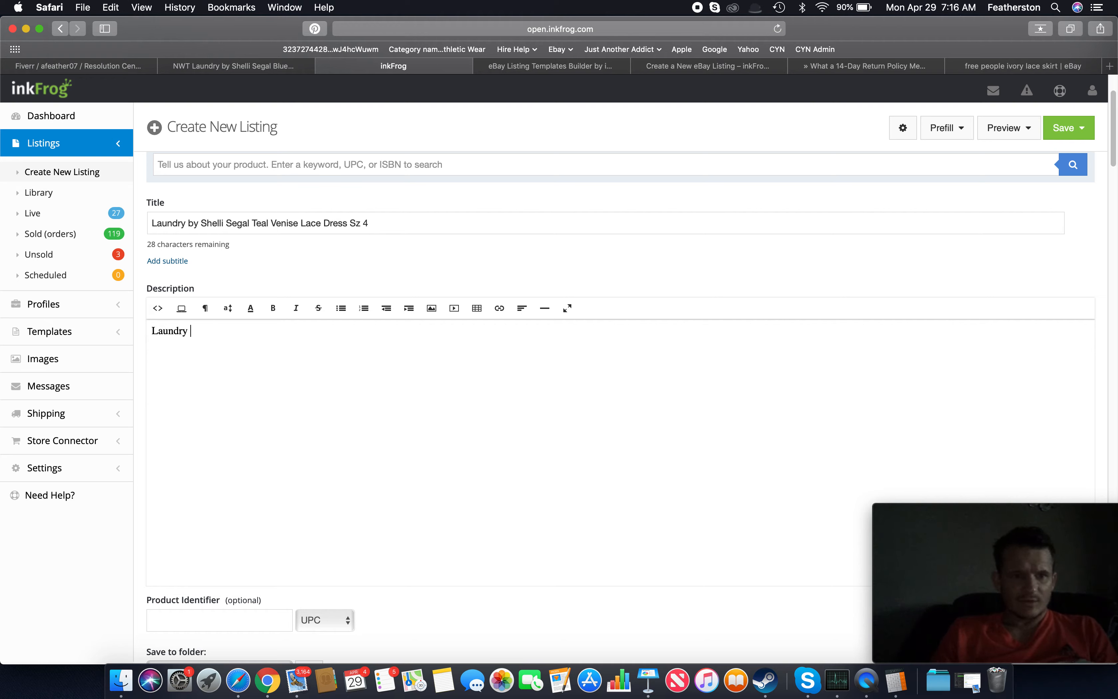
{"action": "type", "text": "By Shelli Segal "}
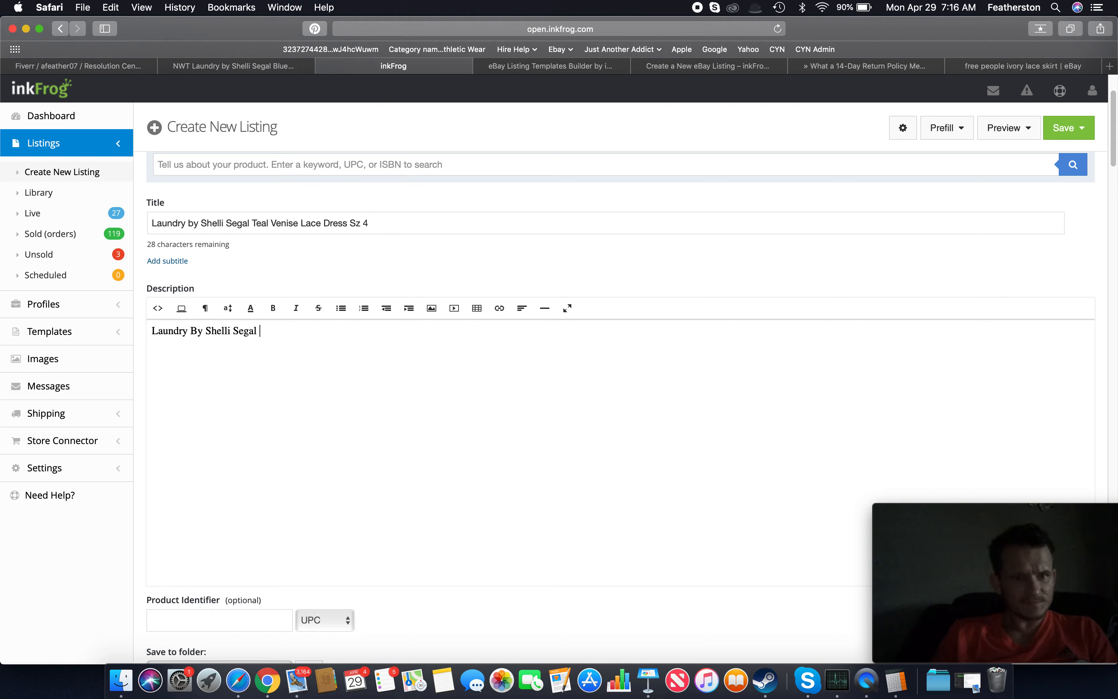
{"action": "type", "text": "Los Angles"}
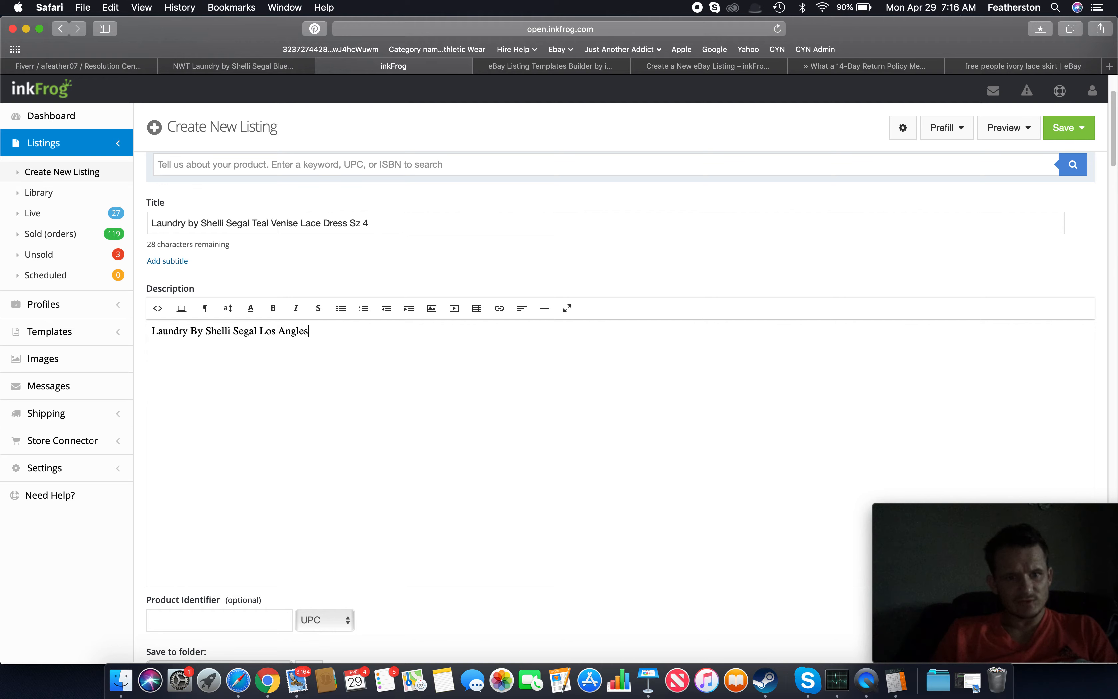
- Check the brand wording on the label photo and correct the city in the description to "Los Angeles"
{"action": "scroll", "coordinate": [400, 525], "scroll_direction": "down", "scroll_amount": 1}
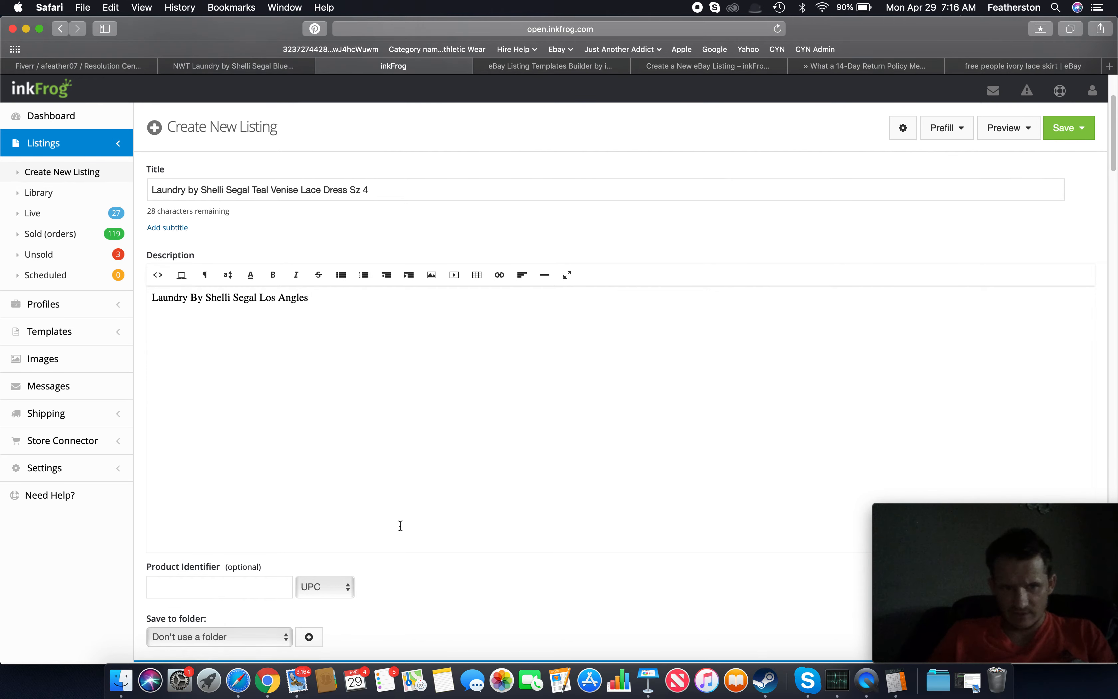
{"action": "scroll", "coordinate": [400, 525], "scroll_direction": "down", "scroll_amount": 5}
{"action": "left_click", "coordinate": [337, 542]}
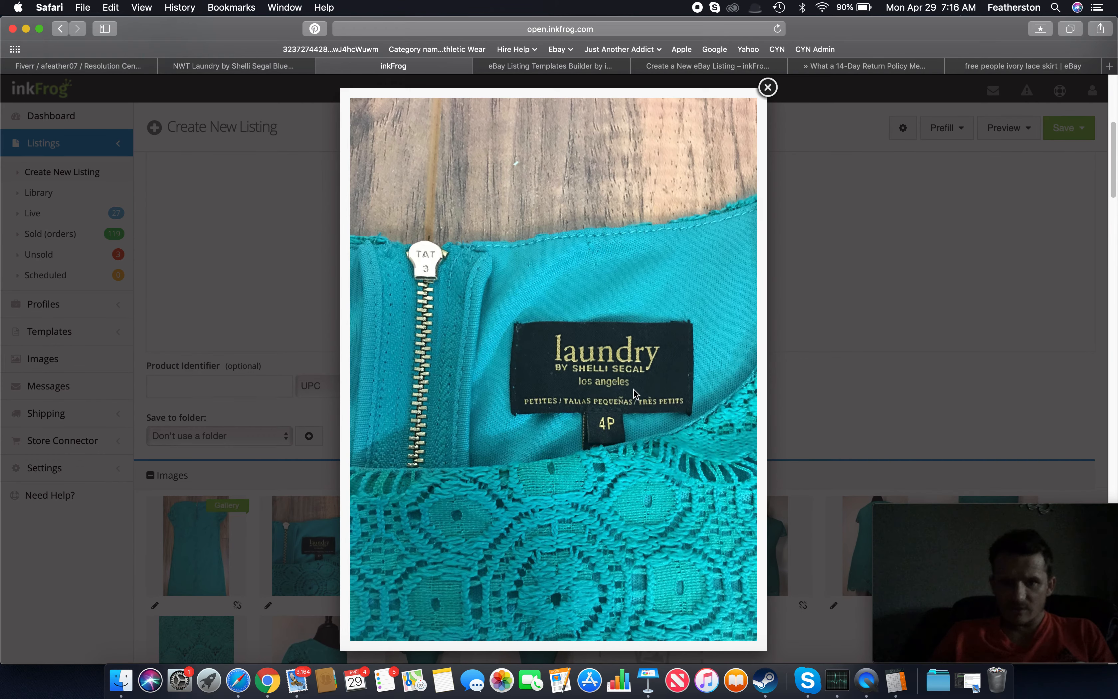
{"action": "left_click", "coordinate": [767, 88]}
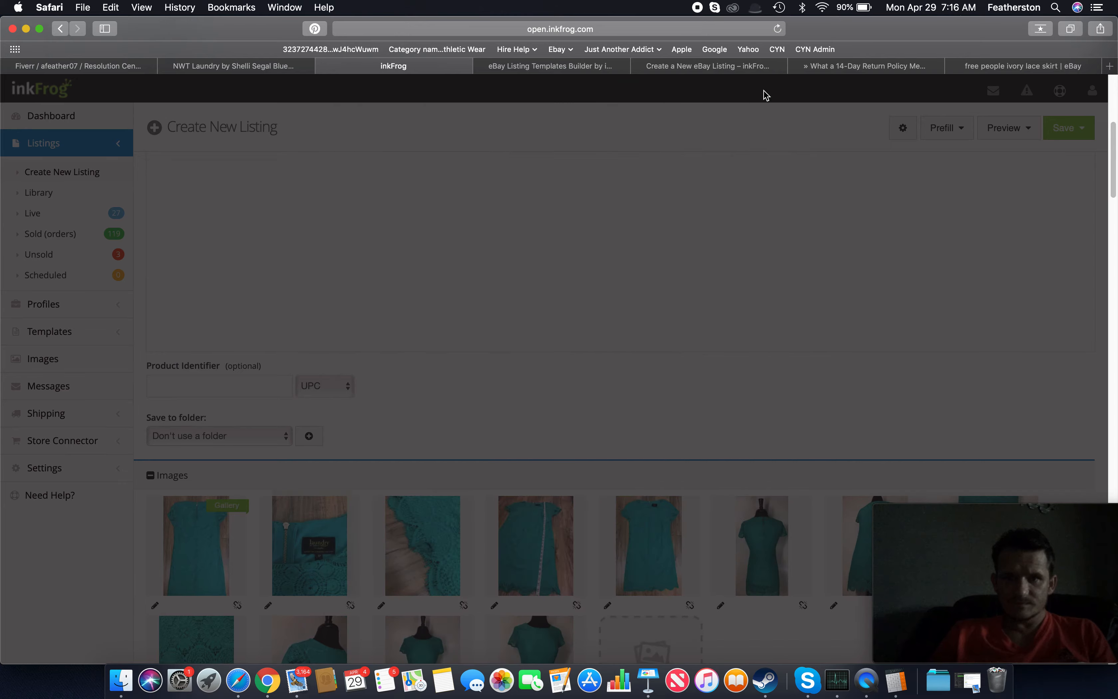
{"action": "scroll", "coordinate": [364, 164], "scroll_direction": "up", "scroll_amount": 6}
{"action": "scroll", "coordinate": [319, 296], "scroll_direction": "up", "scroll_amount": 2}
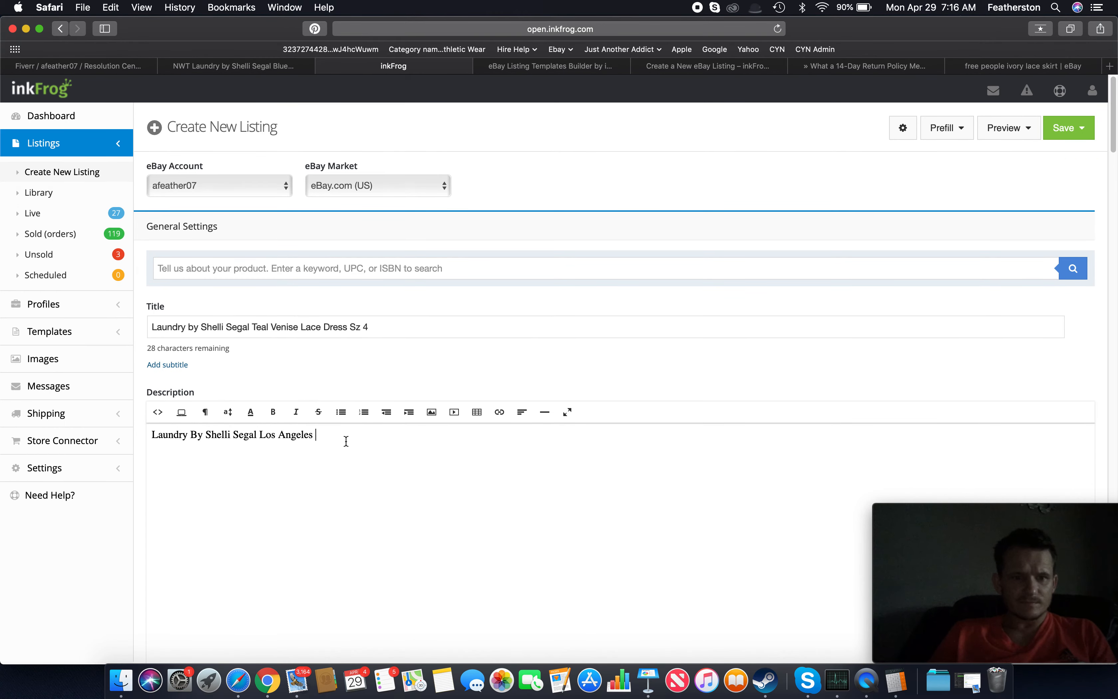
- Complete the description's first line with "Teal Lace Dress Size 4" and start a new line below it
{"action": "type", "text": "Teal L"}
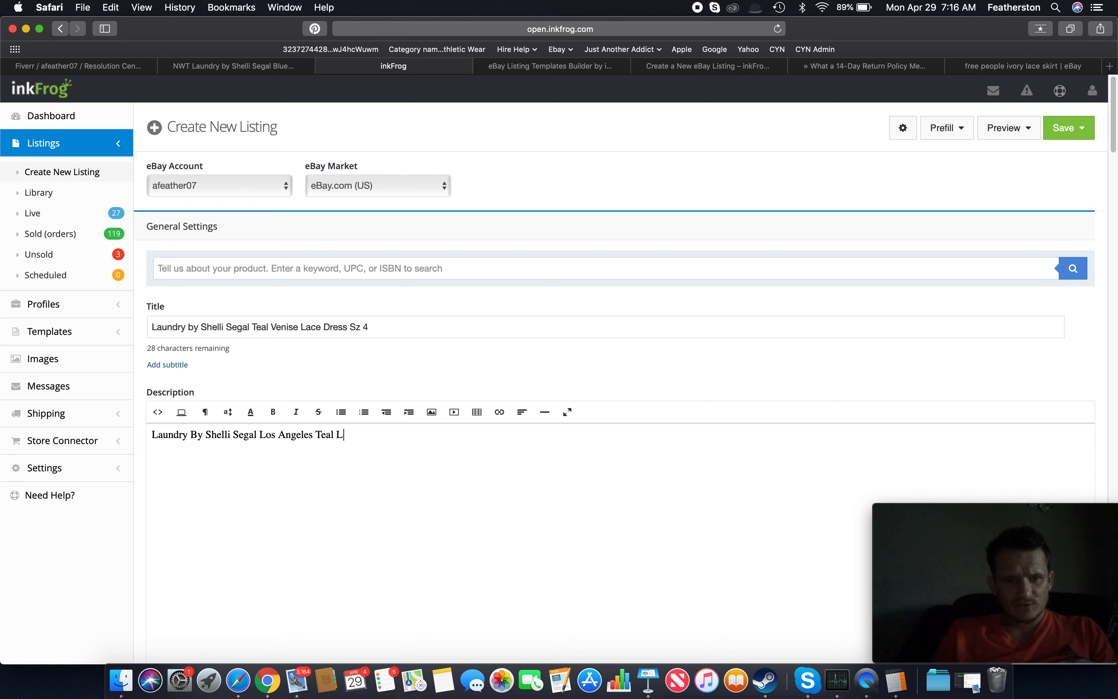
{"action": "type", "text": "ace Dress Size"}
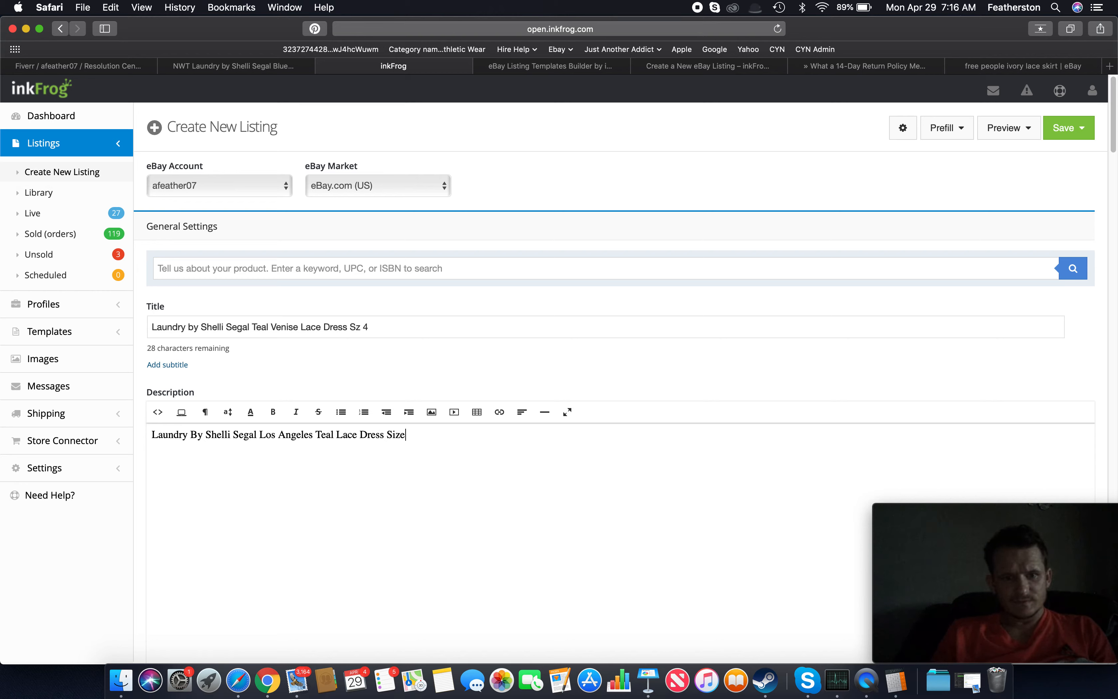
{"action": "type", "text": " 4"}
{"action": "key", "text": "Return"}
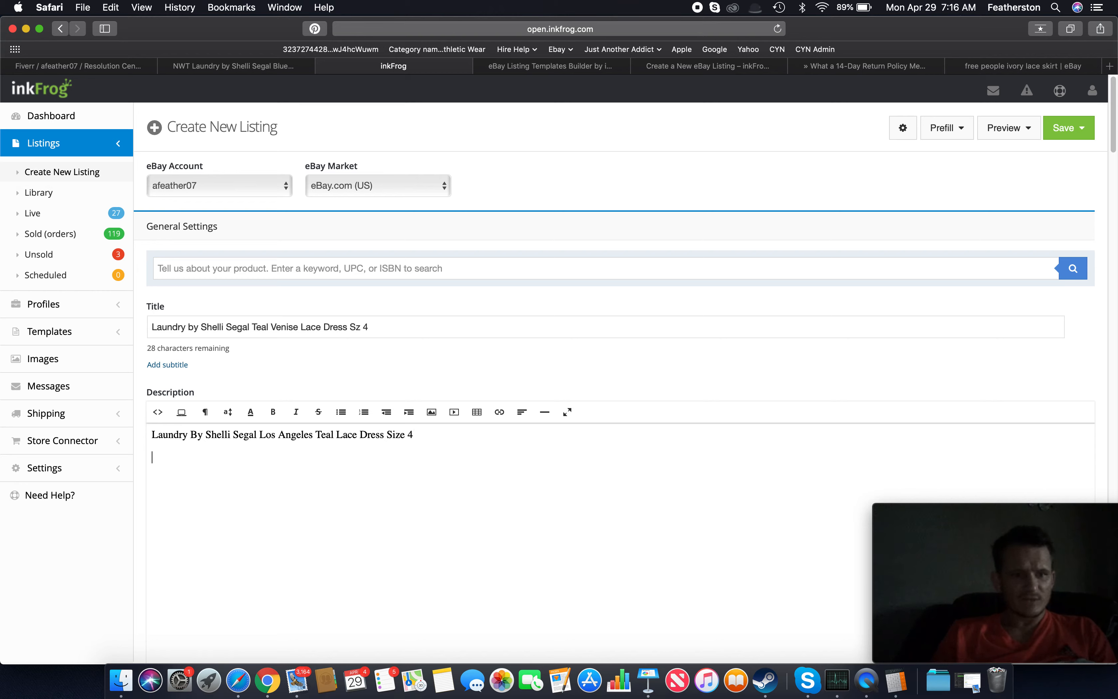
- Start a bulleted list under the description's first line with "Beautiful Lace Dress" and "Teal in Color"
{"action": "left_click", "coordinate": [344, 412]}
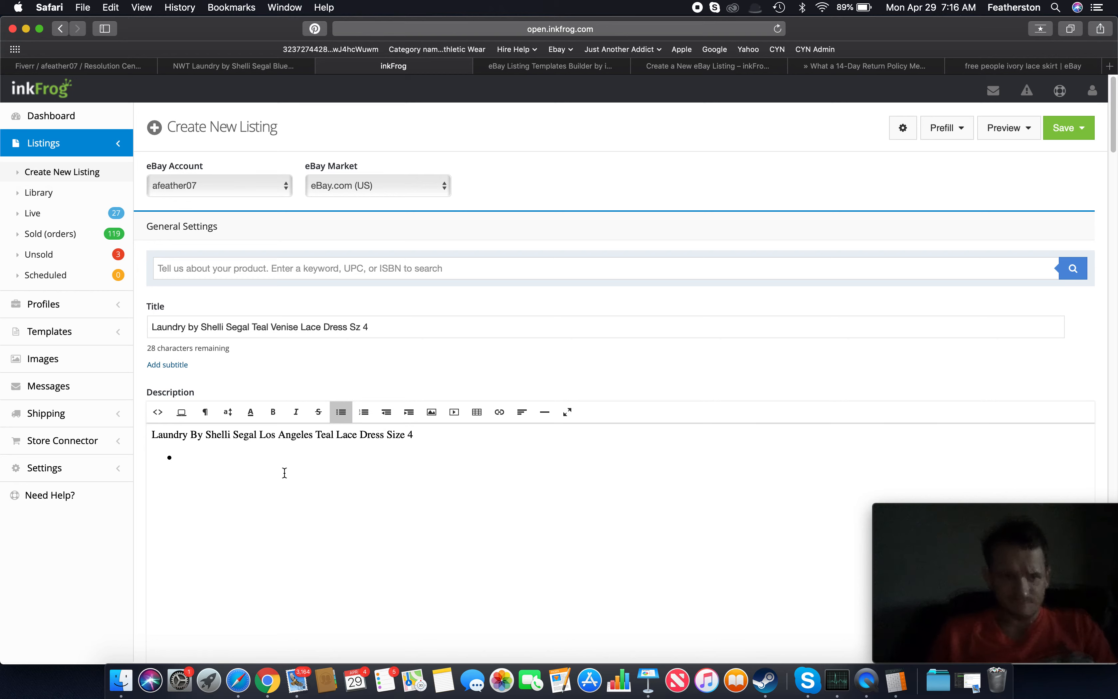
{"action": "type", "text": "Bea"}
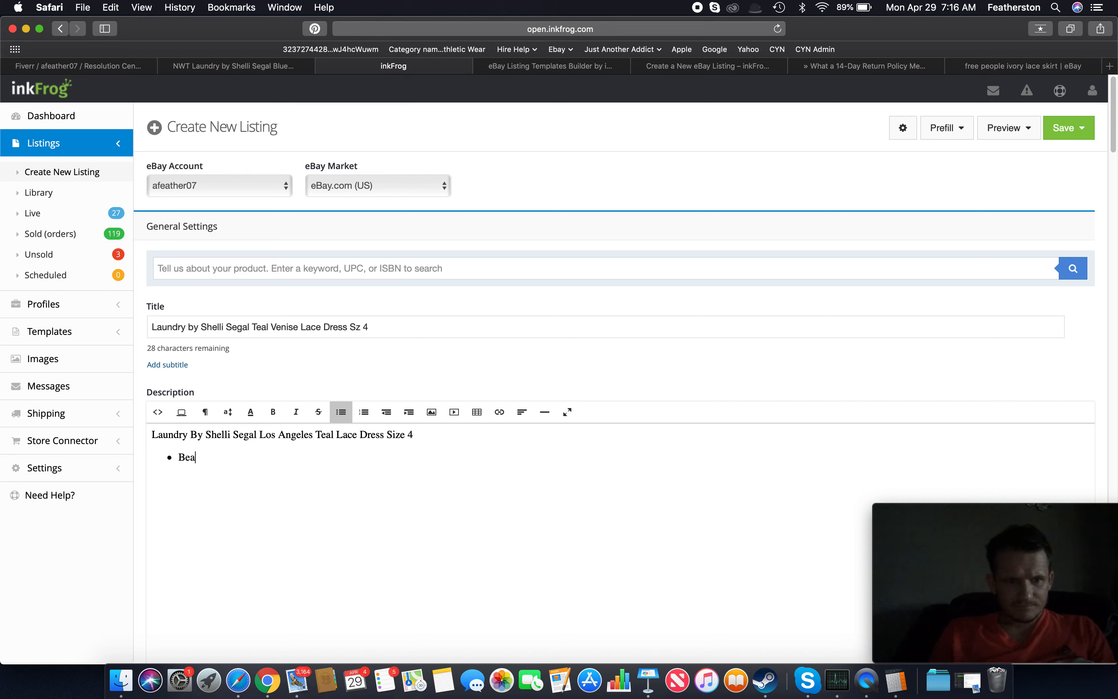
{"action": "type", "text": "usiful "}
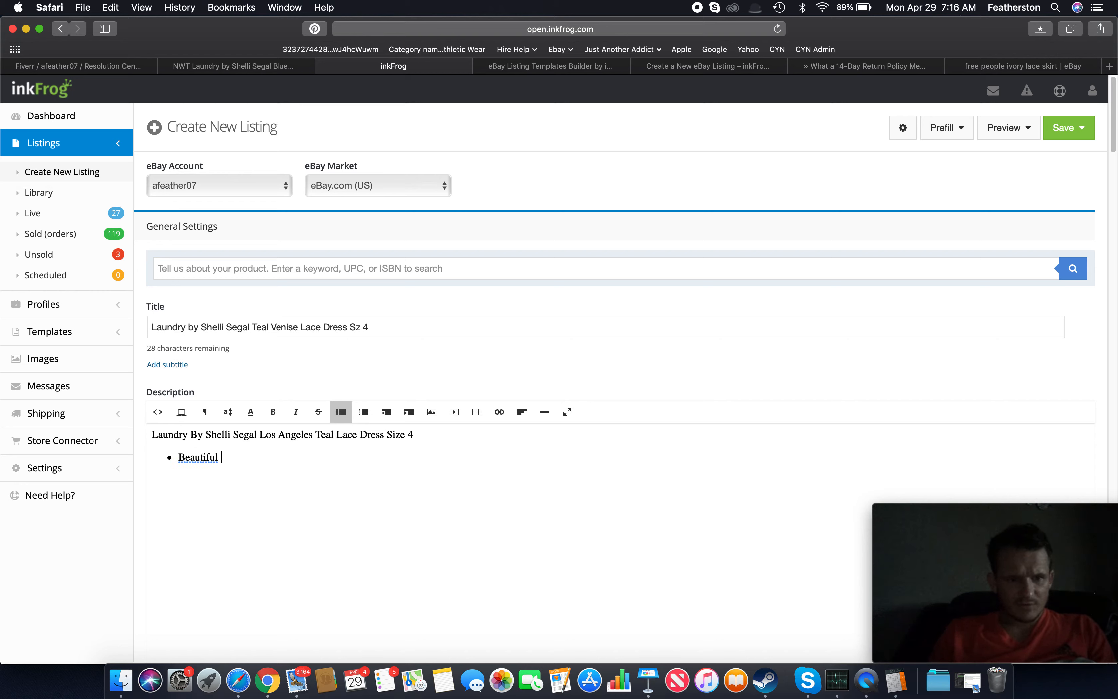
{"action": "type", "text": "La"}
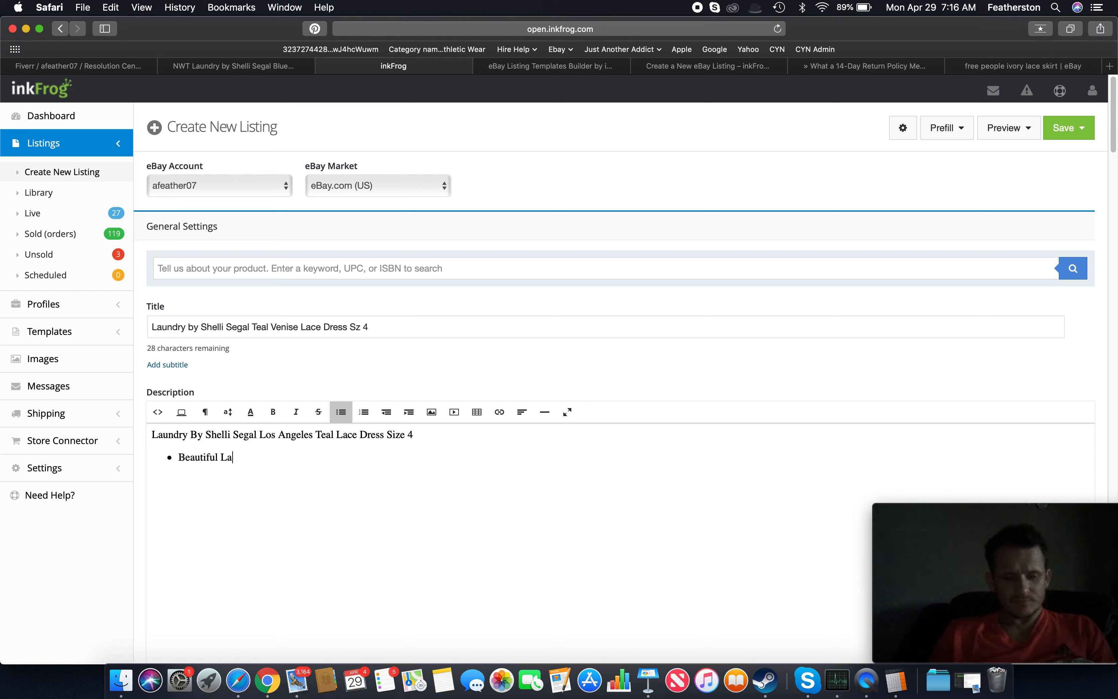
{"action": "type", "text": "ce Dr"}
{"action": "type", "text": "T"}
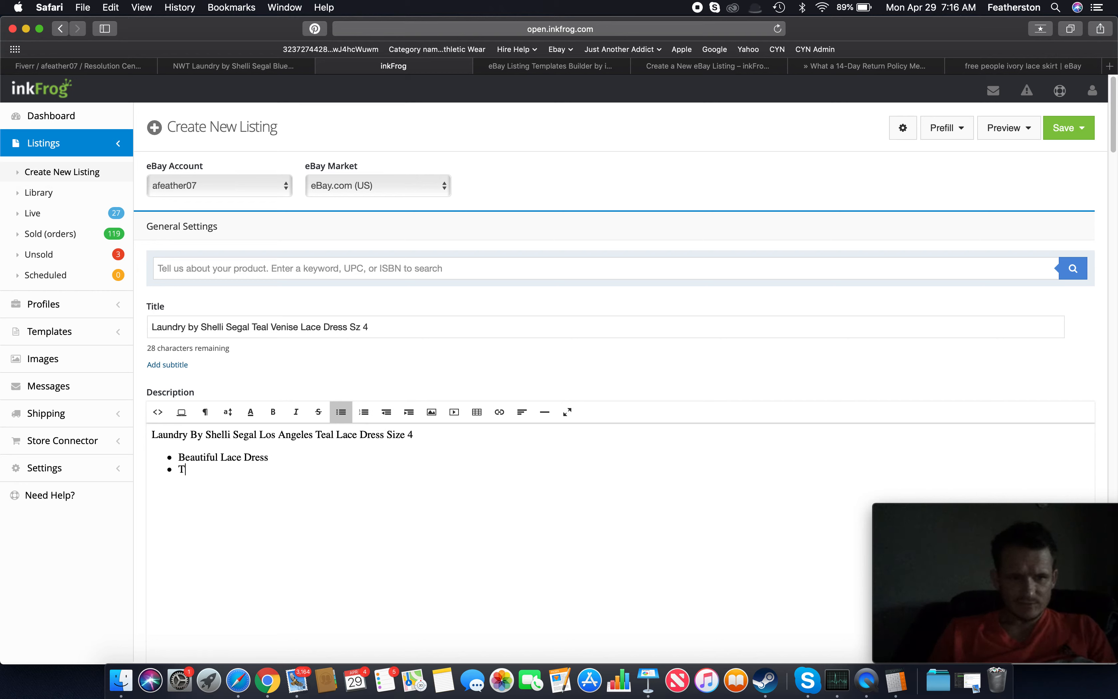
{"action": "type", "text": "eal in c"}
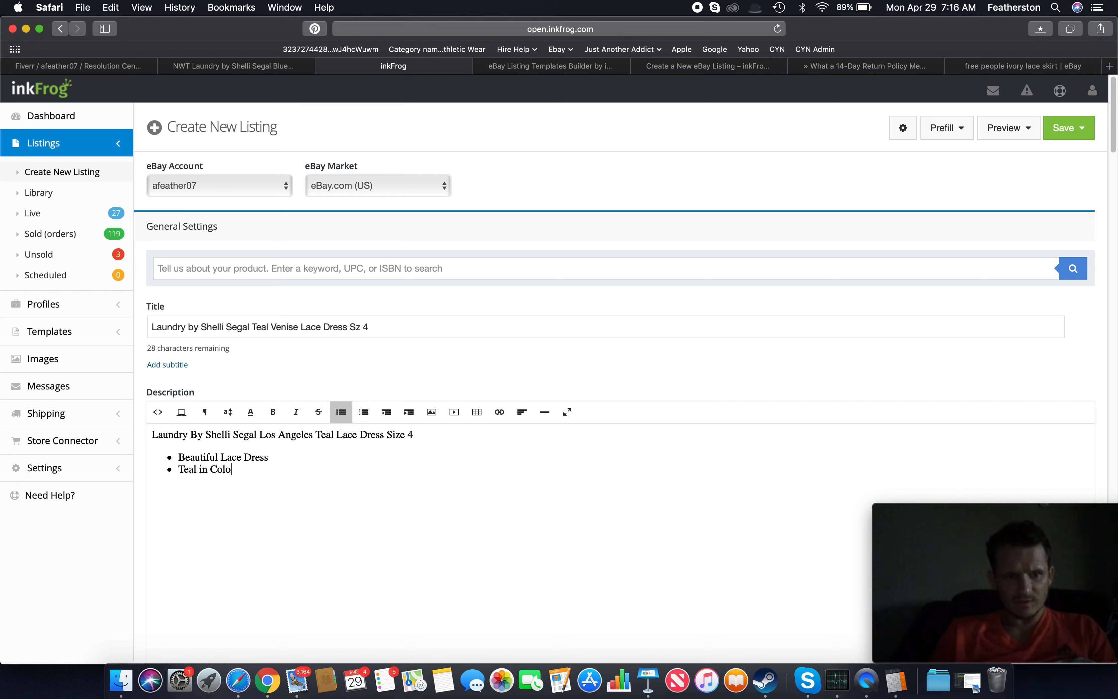
- Add the bullet "Has a zipper back" to the description list
{"action": "type", "text": "HAss"}
{"action": "key", "text": "BackSpace"}
{"action": "key", "text": "BackSpace"}
{"action": "key", "text": "BackSpace"}
{"action": "type", "text": "as a"}
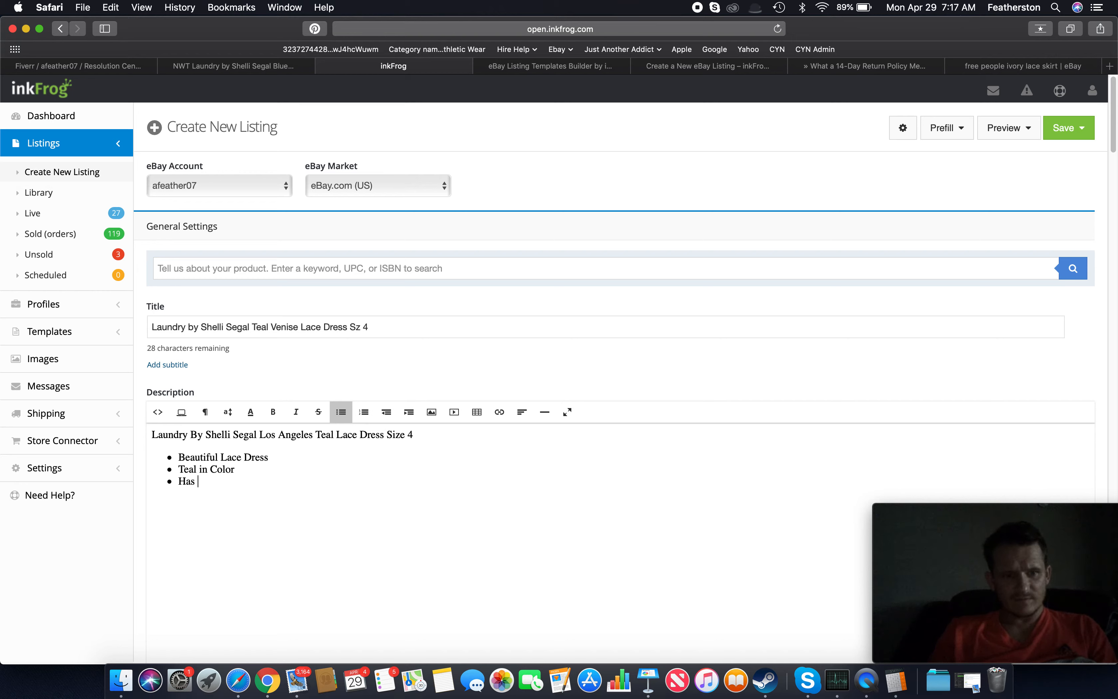
{"action": "key", "text": "BackSpace"}
{"action": "type", "text": "zipper back"}
- Inspect the enlarged gallery photo of the dress's back and add the bullet "It is a Floral Pattern"
{"action": "scroll", "coordinate": [370, 564], "scroll_direction": "down", "scroll_amount": 10}
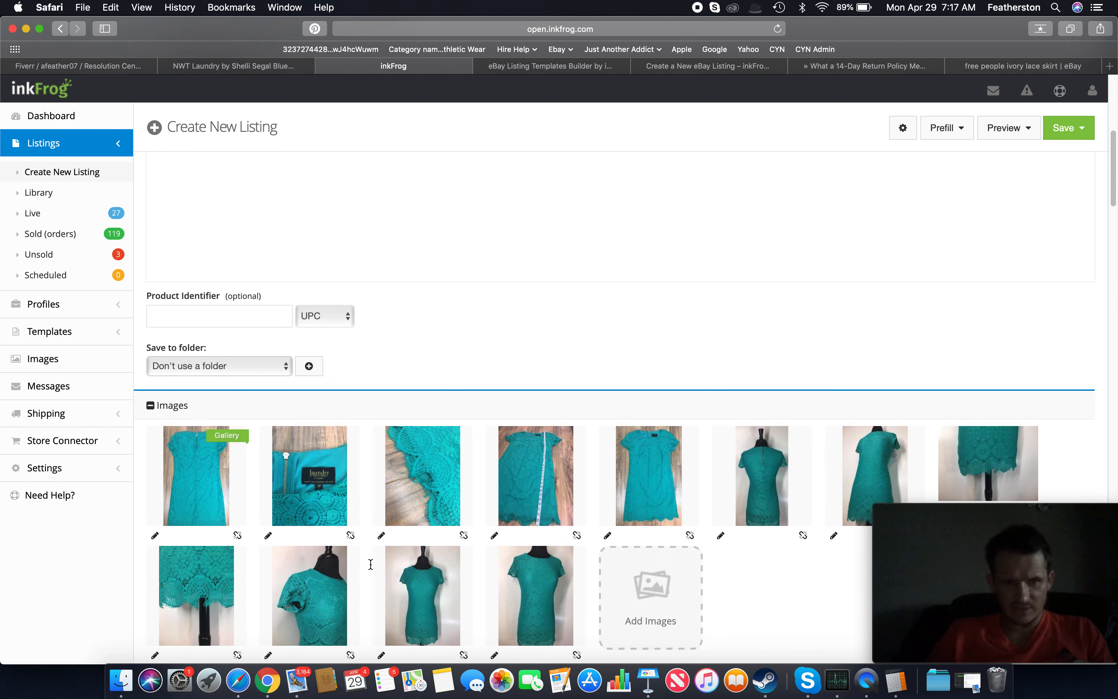
{"action": "scroll", "coordinate": [371, 563], "scroll_direction": "down", "scroll_amount": 2}
{"action": "left_click", "coordinate": [205, 457]}
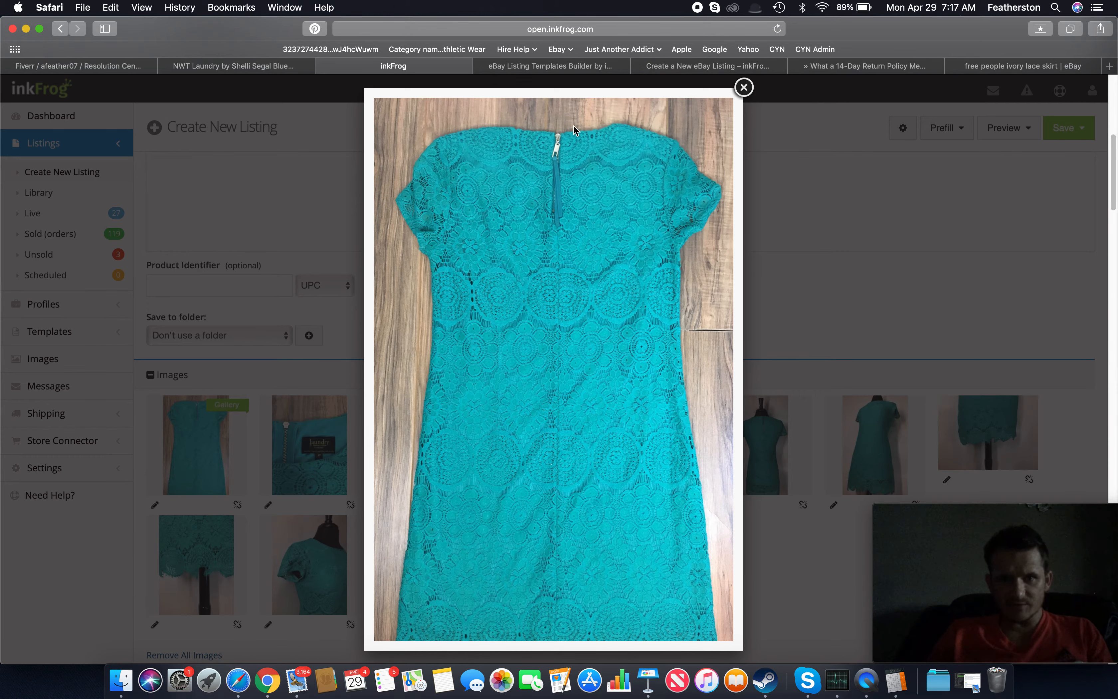
{"action": "left_click", "coordinate": [744, 87]}
{"action": "scroll", "coordinate": [267, 220], "scroll_direction": "up", "scroll_amount": 5}
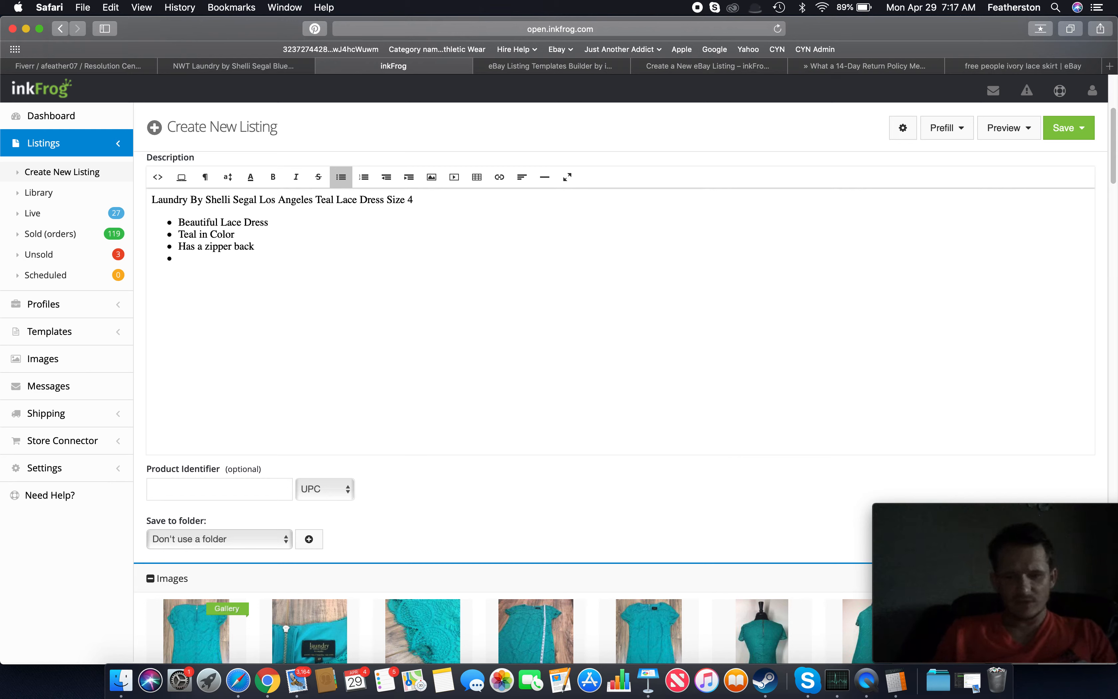
{"action": "type", "text": "It is a Floral Pattern"}
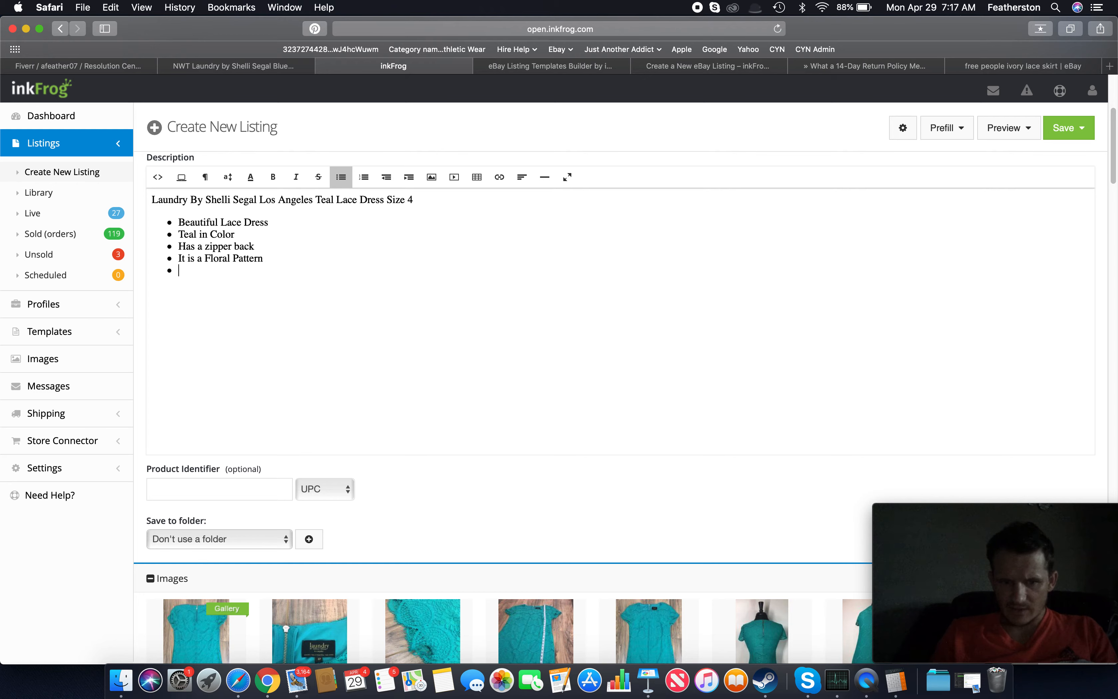
- Examine the enlarged photo of the dress beside the measuring tape to read its length
{"action": "scroll", "coordinate": [477, 372], "scroll_direction": "down", "scroll_amount": 7}
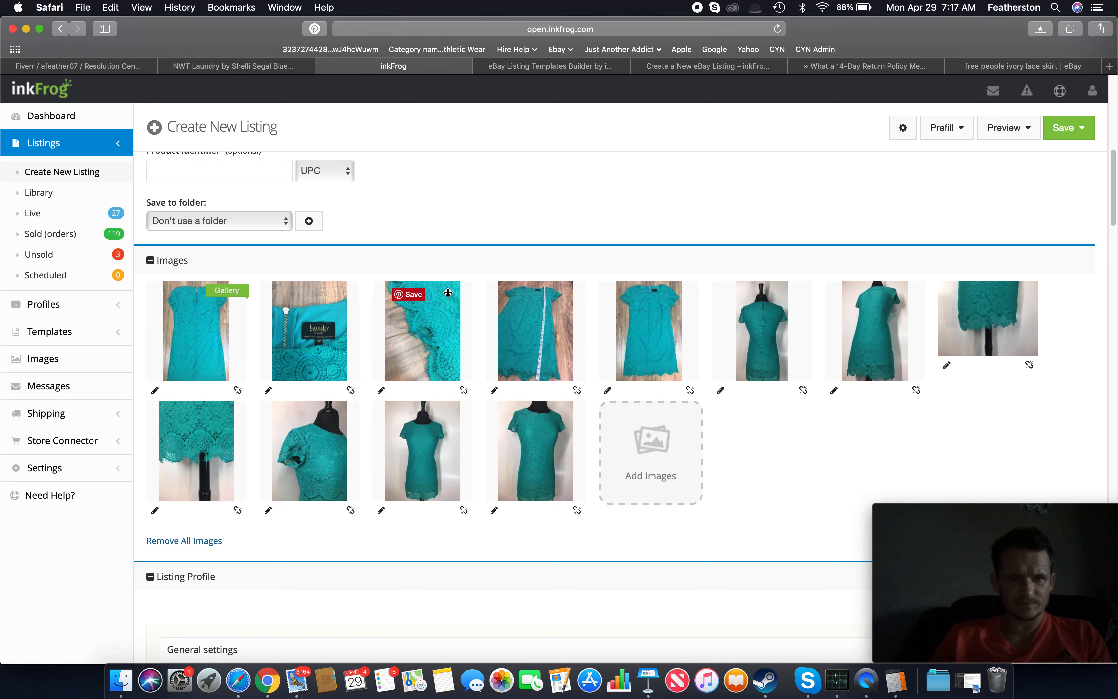
{"action": "left_click", "coordinate": [534, 343]}
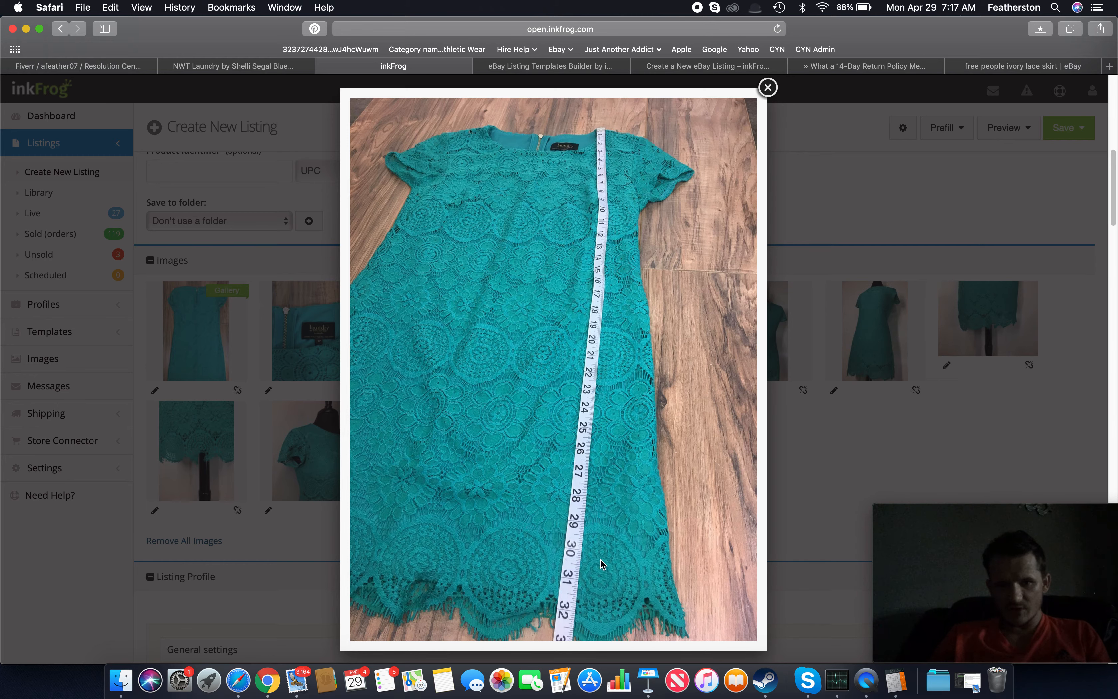
{"action": "left_click", "coordinate": [766, 87]}
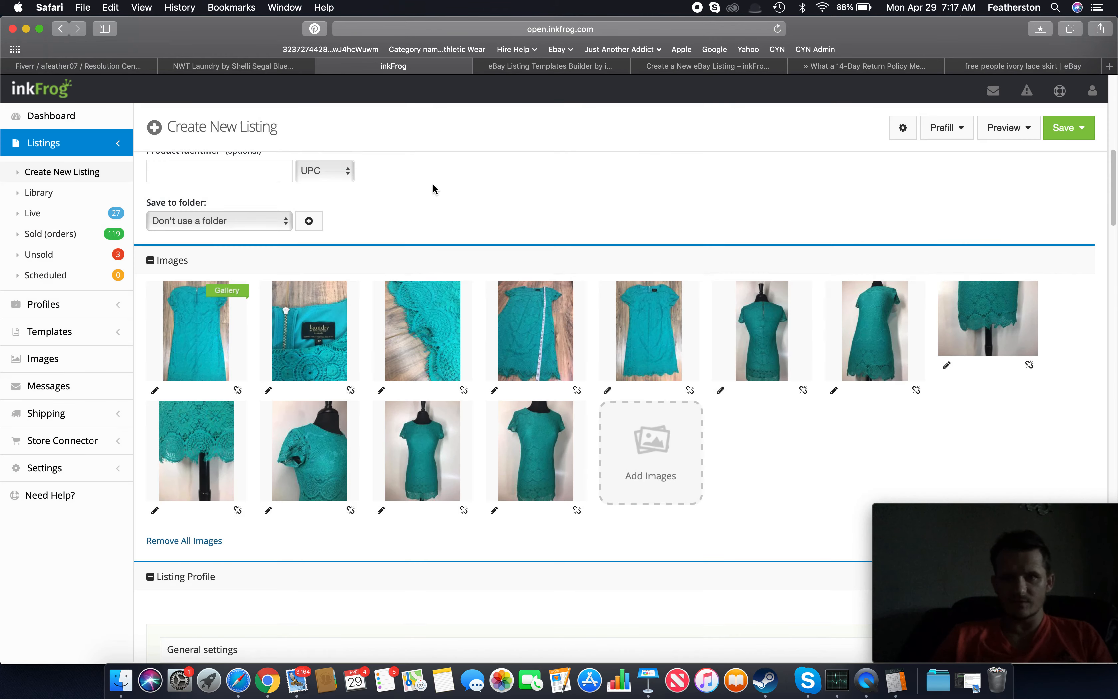
- Add the bullet "Length is 32"" to the description list
{"action": "scroll", "coordinate": [405, 232], "scroll_direction": "down", "scroll_amount": 10}
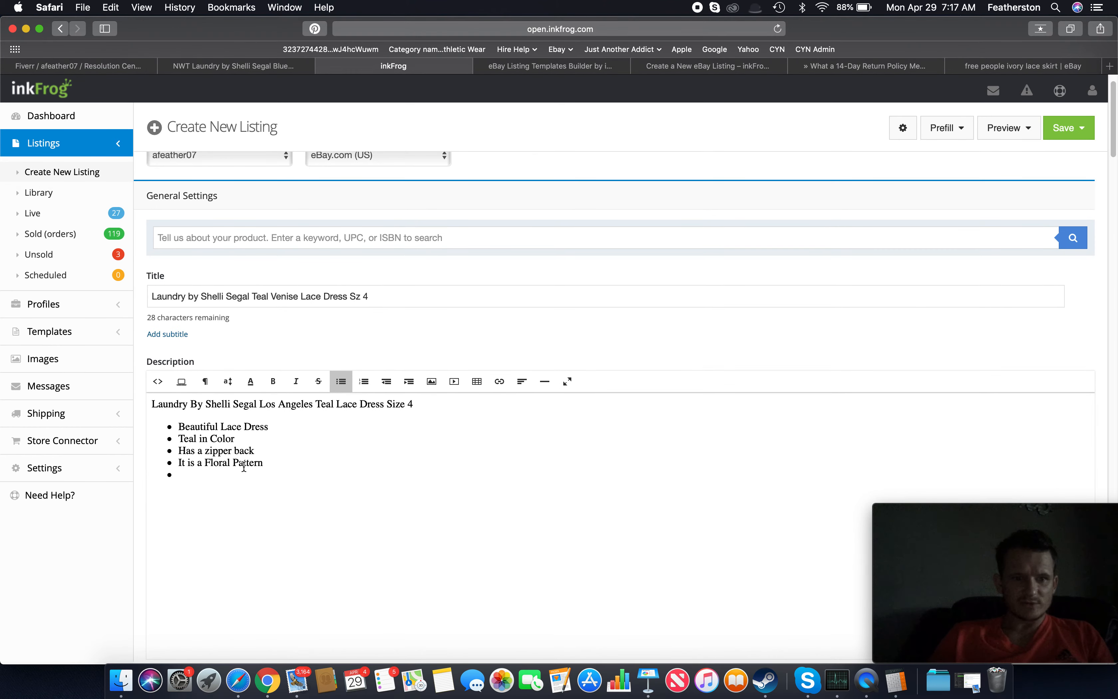
{"action": "left_click", "coordinate": [238, 484]}
{"action": "type", "text": "Lenth"}
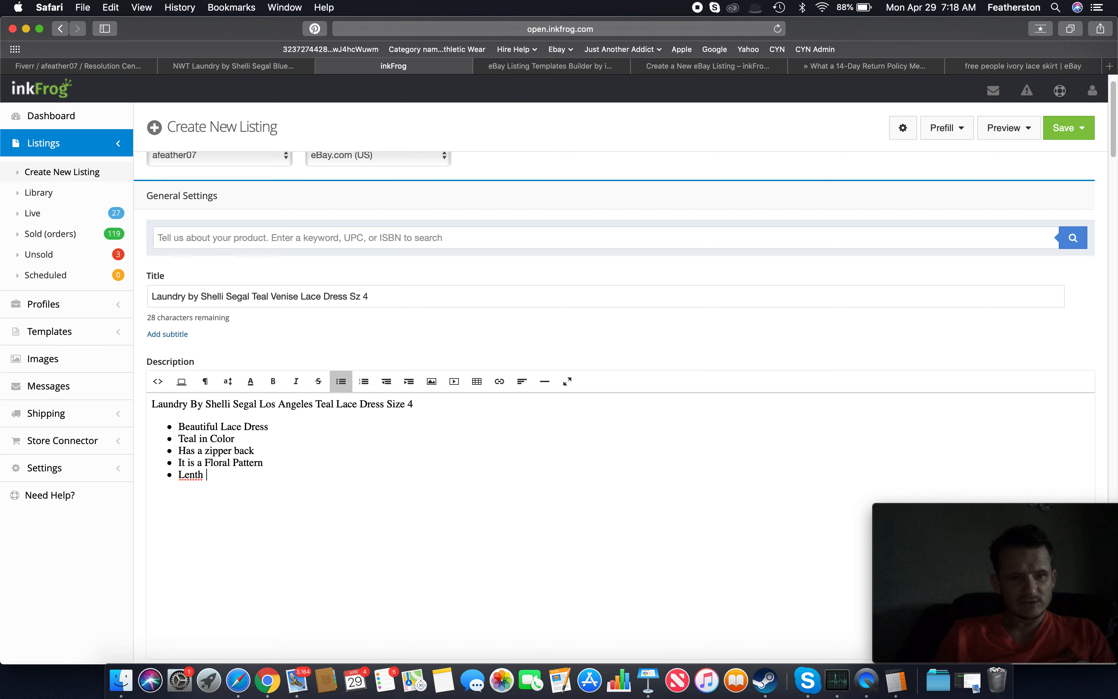
{"action": "key", "text": "BackSpace"}
{"action": "key", "text": "BackSpace"}
{"action": "key", "text": "BackSpace"}
{"action": "type", "text": "gth is"}
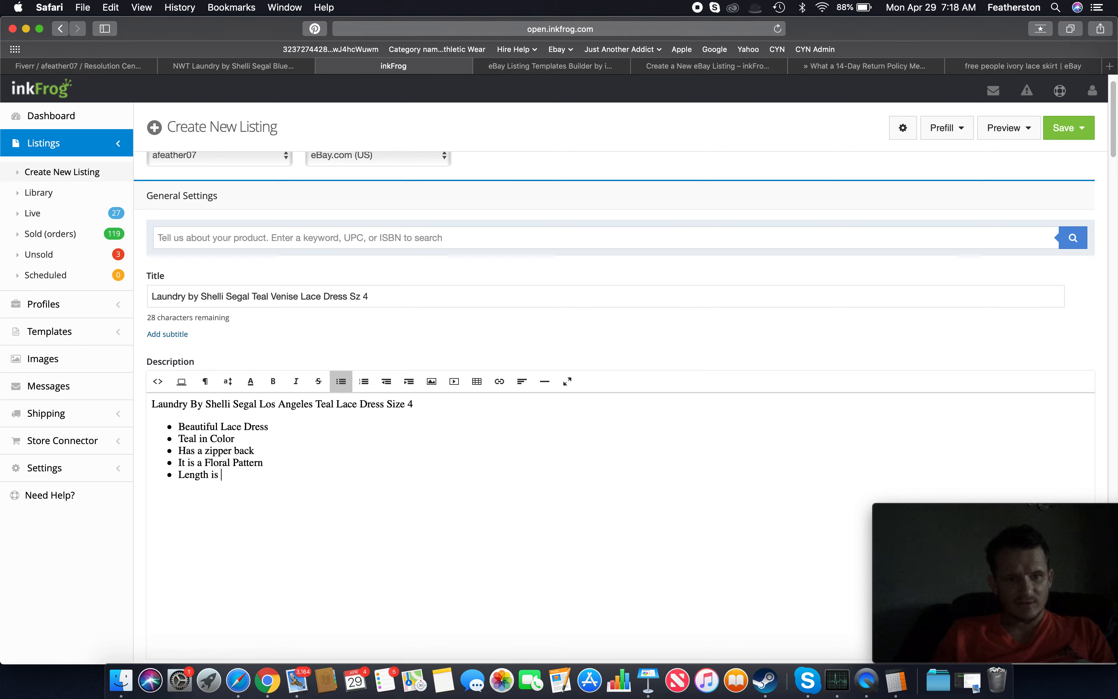
{"action": "type", "text": " 32"}
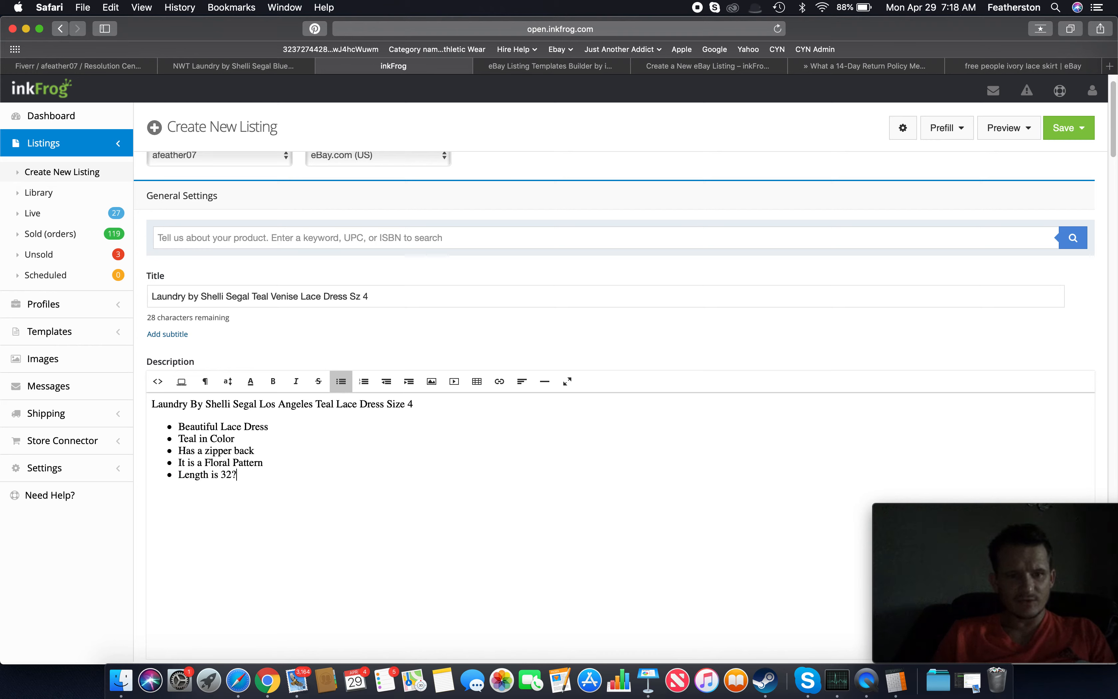
{"action": "type", "text": "\""}
{"action": "key", "text": "Return"}
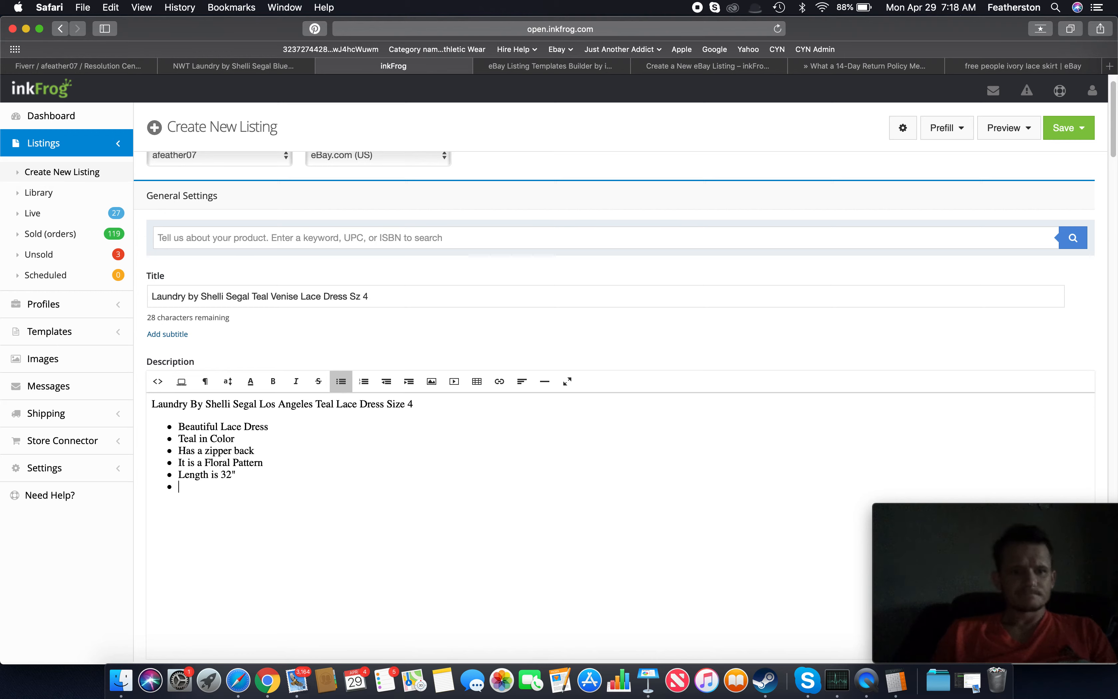
- End the bulleted list and add the line "Item Ships Free with USPS First Class Shipping" below it
{"action": "scroll", "coordinate": [400, 544], "scroll_direction": "down", "scroll_amount": 6}
{"action": "scroll", "coordinate": [400, 544], "scroll_direction": "down", "scroll_amount": 5}
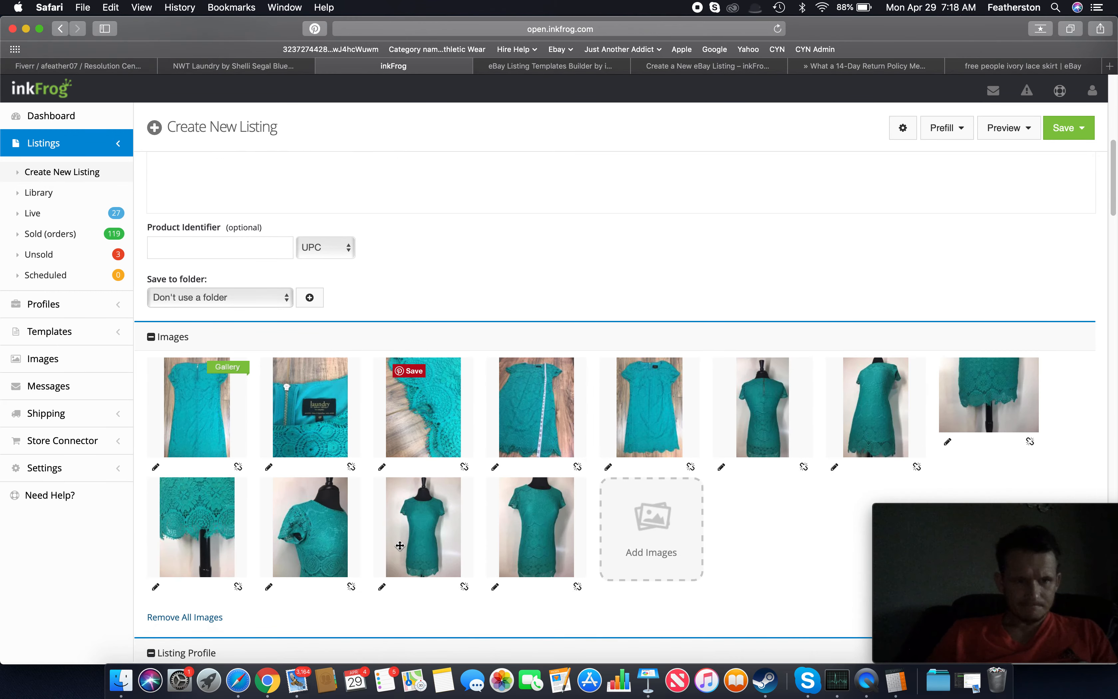
{"action": "scroll", "coordinate": [400, 548], "scroll_direction": "down", "scroll_amount": 5}
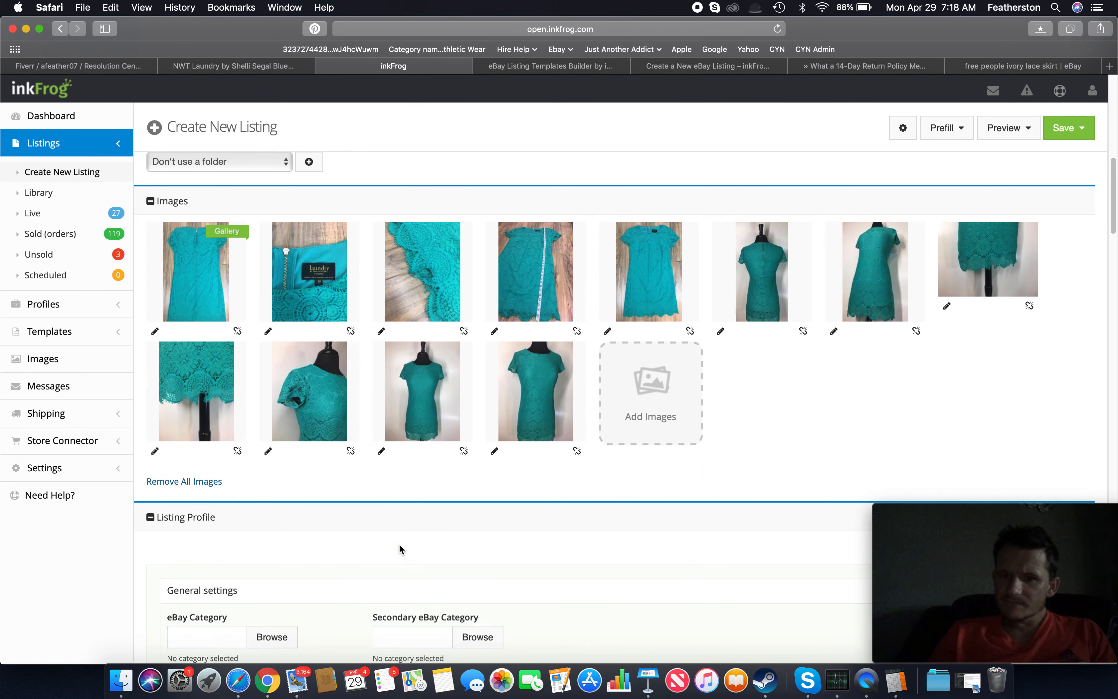
{"action": "scroll", "coordinate": [399, 548], "scroll_direction": "up", "scroll_amount": 15}
{"action": "scroll", "coordinate": [400, 545], "scroll_direction": "up", "scroll_amount": 1}
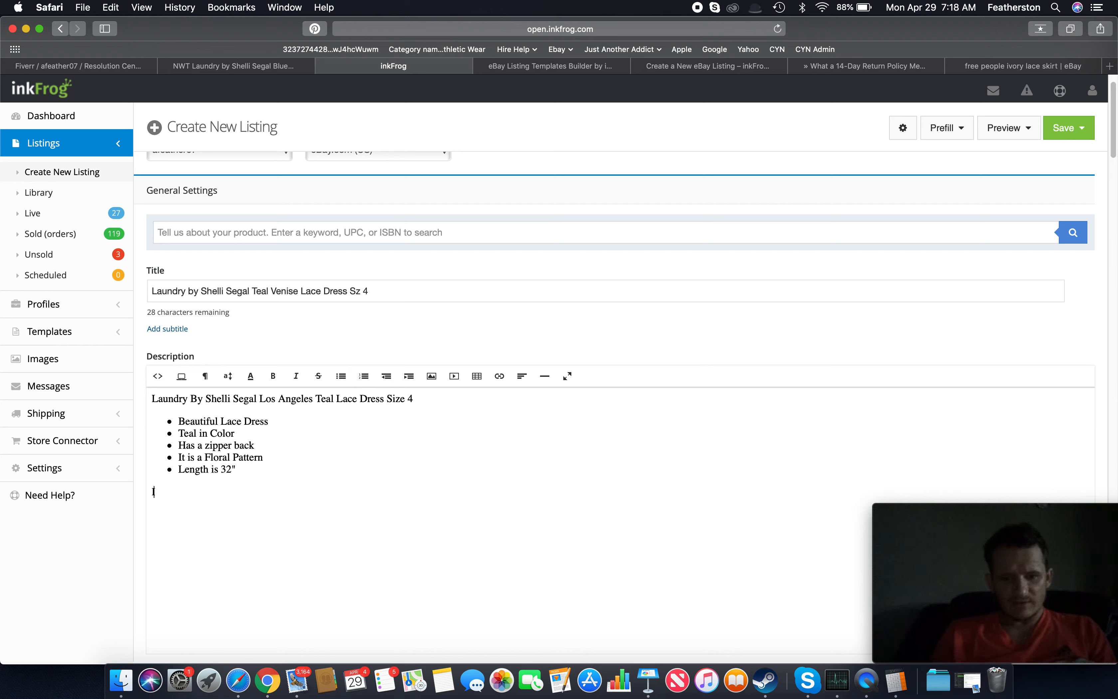
{"action": "type", "text": "em Ships Free with USPC"}
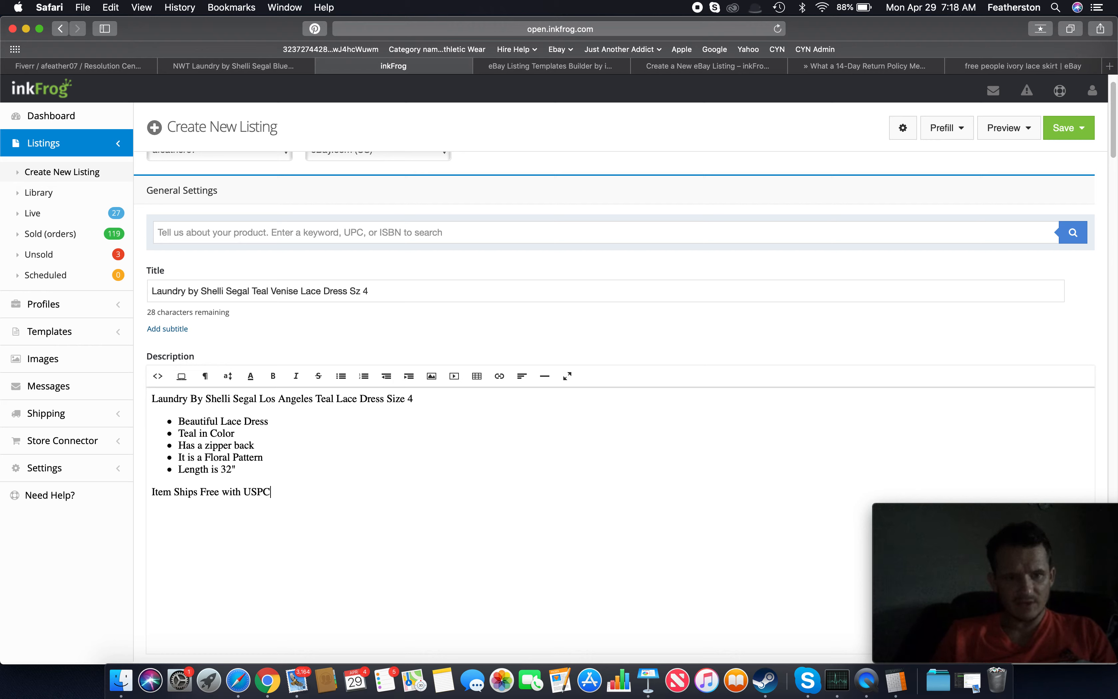
{"action": "key", "text": "BackSpace"}
{"action": "type", "text": "SPS Fir"}
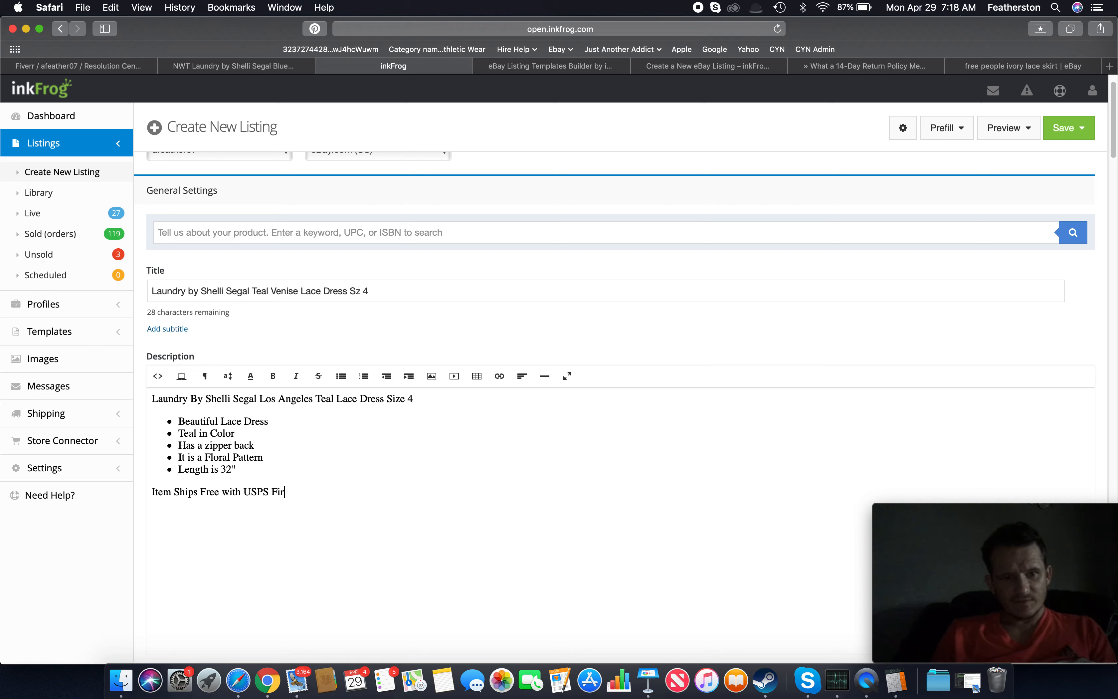
{"action": "type", "text": "st Class S"}
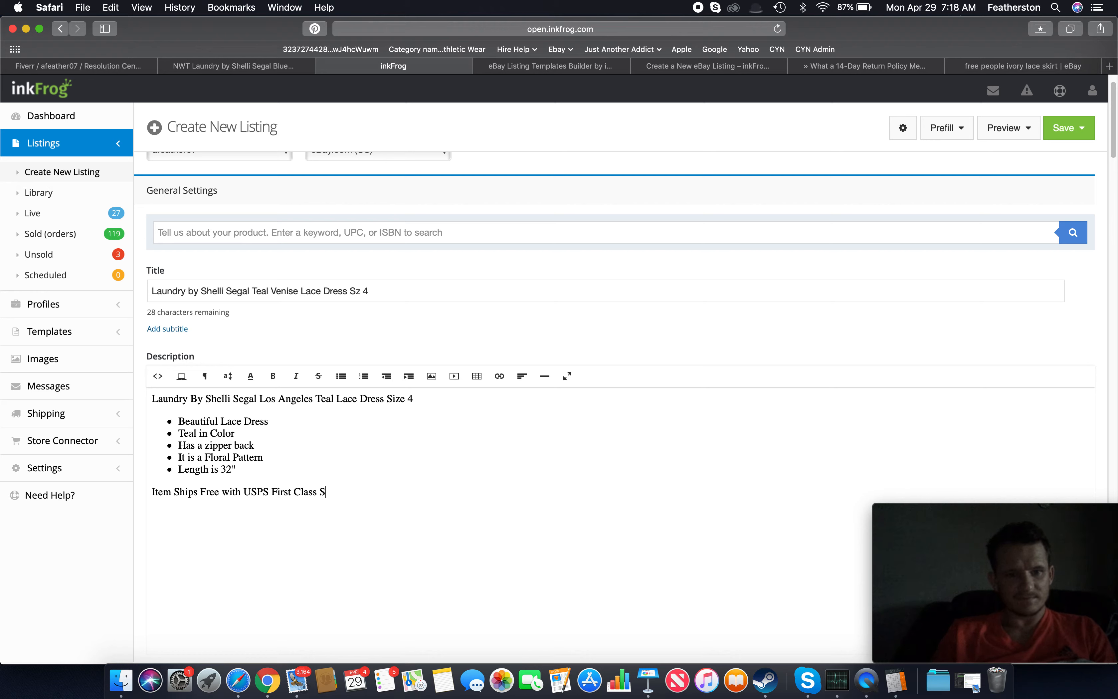
{"action": "type", "text": "Hipping"}
{"action": "key", "text": "Return"}
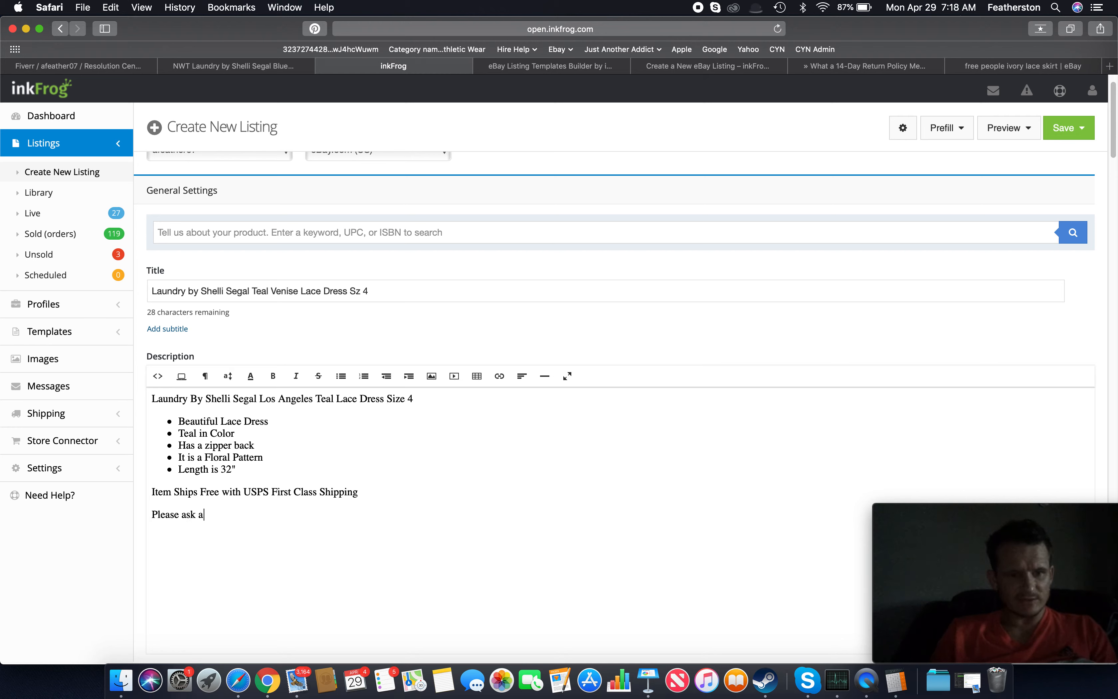
- Add the line "Please ask any questions you may have before purchasing." below the shipping line and review the description
{"action": "type", "text": "Please ask any questions you may have before purchasing."}
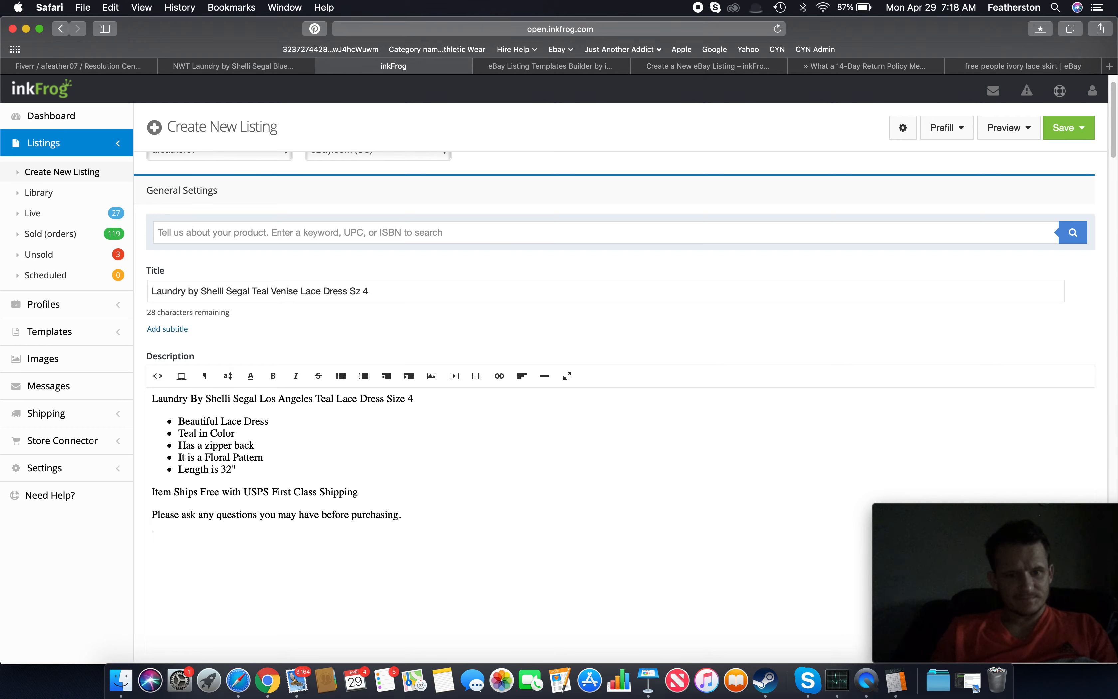
{"action": "scroll", "coordinate": [371, 496], "scroll_direction": "down", "scroll_amount": 5}
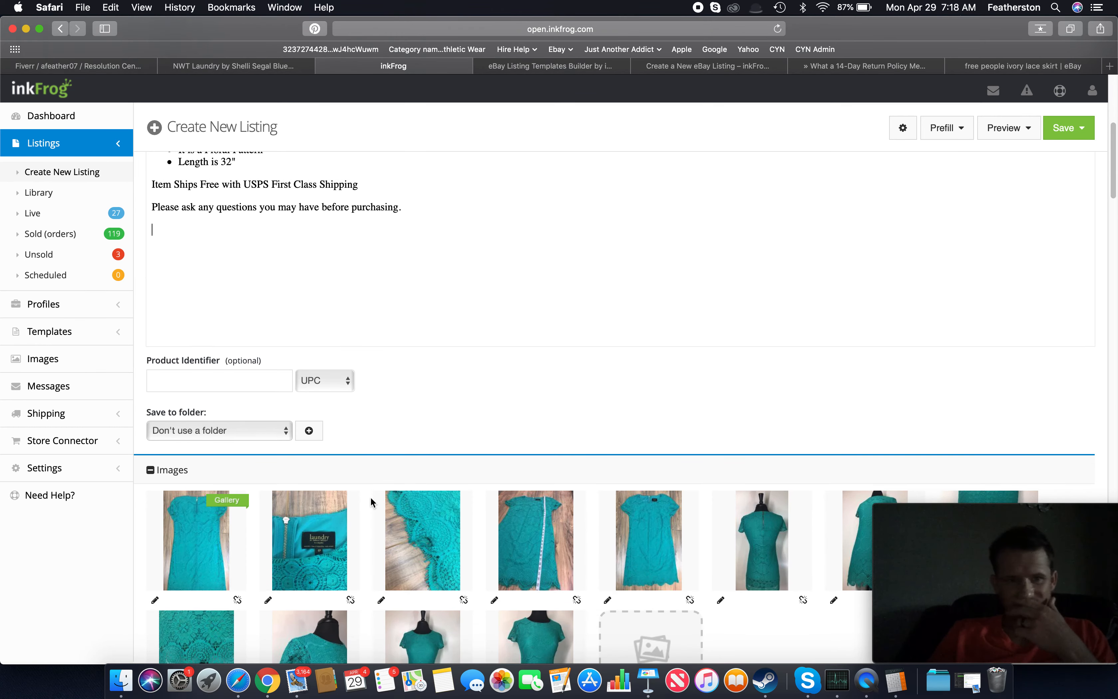
{"action": "scroll", "coordinate": [371, 496], "scroll_direction": "up", "scroll_amount": 3}
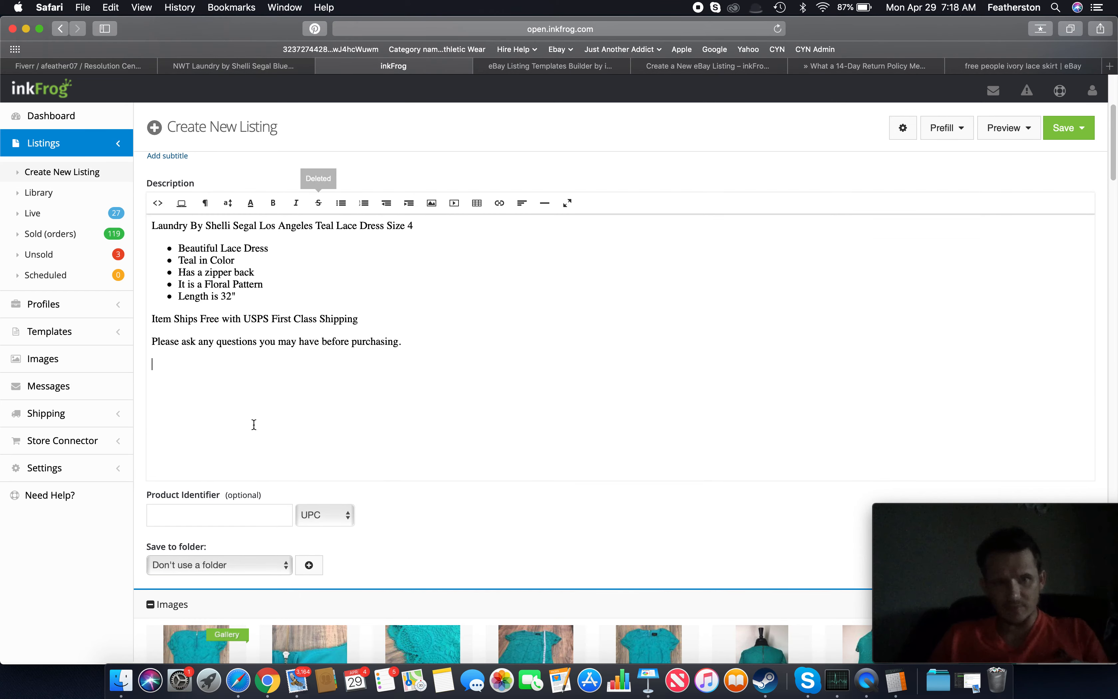
- Create a folder named with the seller's first name in possessive form plus "Listings" and assign the listing to it
{"action": "scroll", "coordinate": [362, 501], "scroll_direction": "down", "scroll_amount": 4}
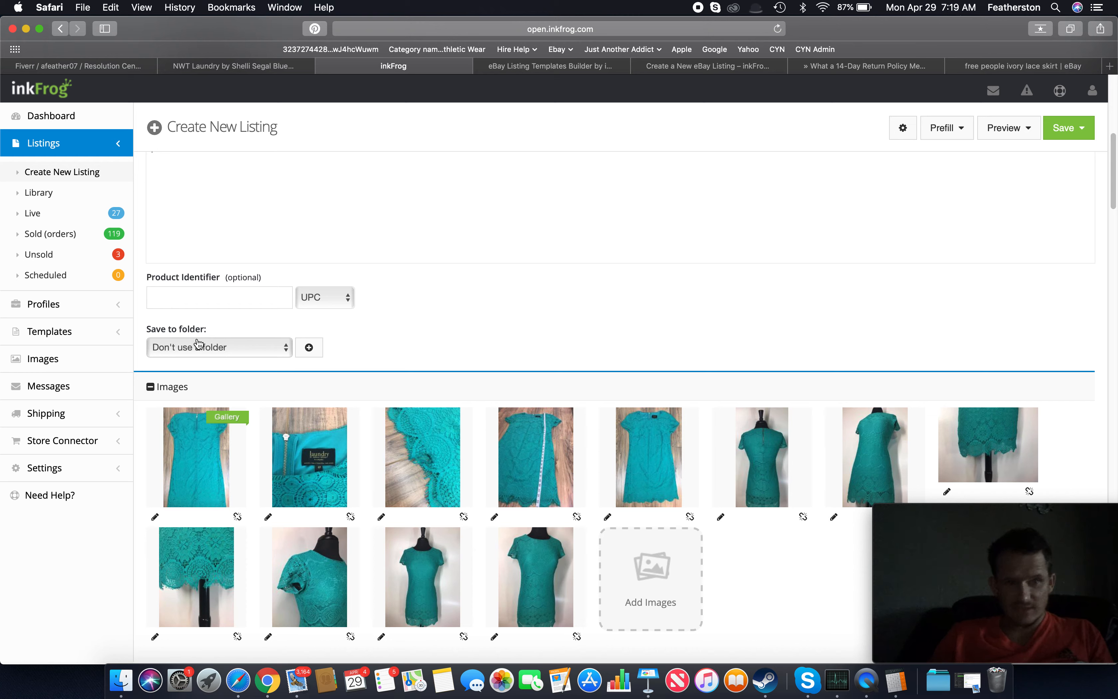
{"action": "left_click", "coordinate": [285, 351]}
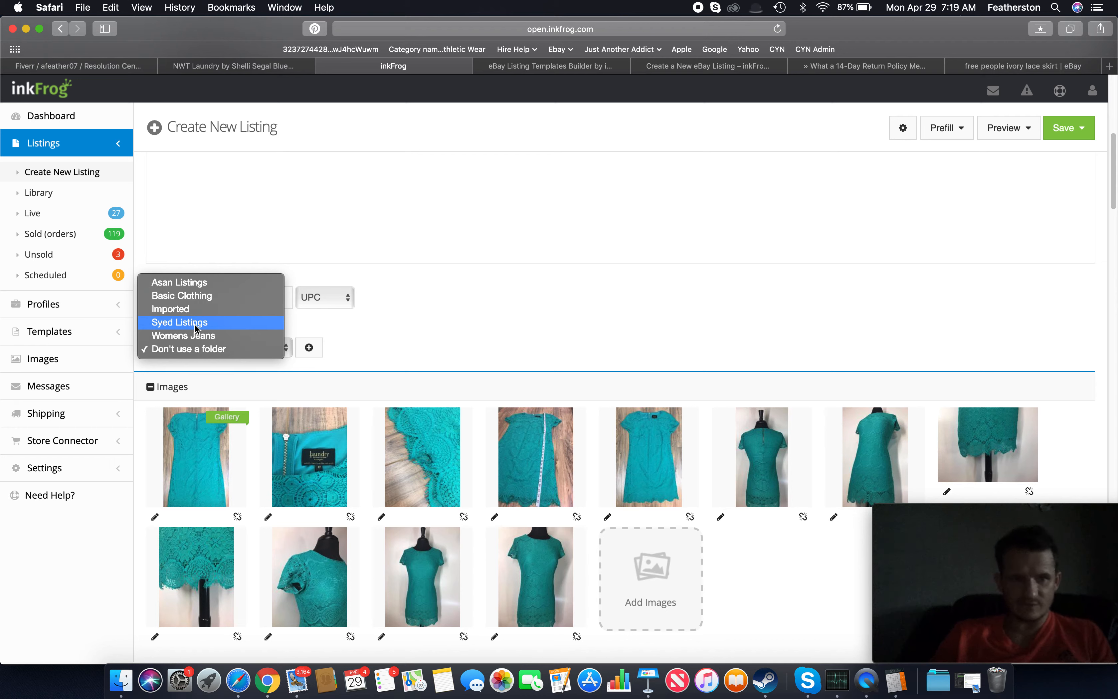
{"action": "left_click", "coordinate": [462, 327]}
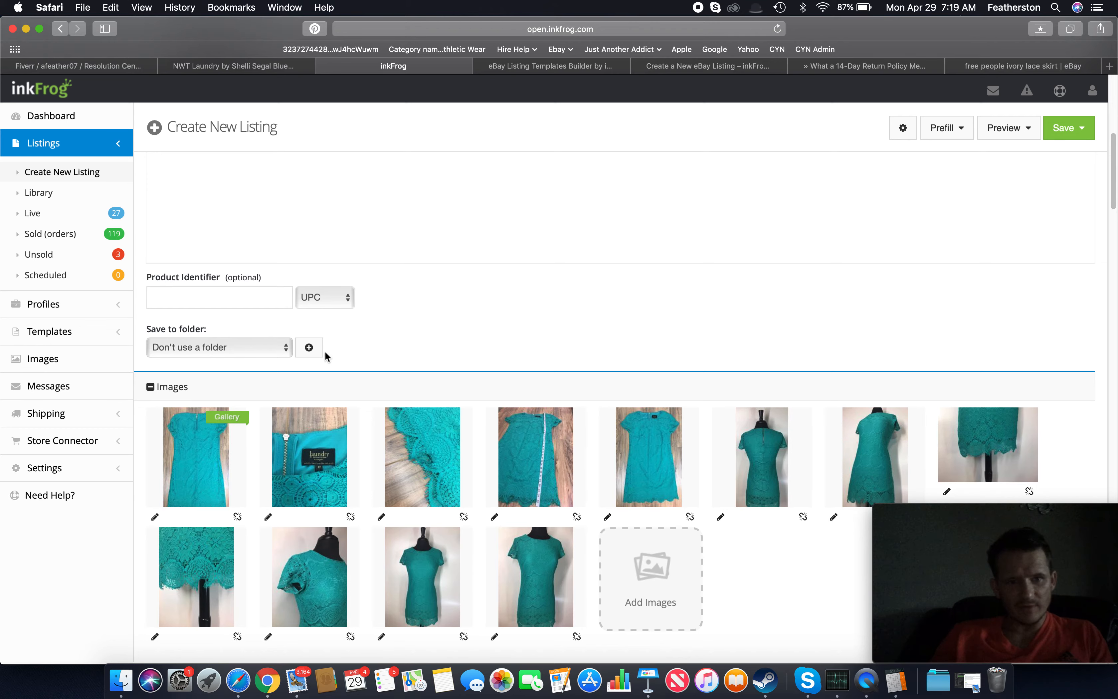
{"action": "left_click", "coordinate": [310, 348]}
{"action": "left_click", "coordinate": [405, 372]}
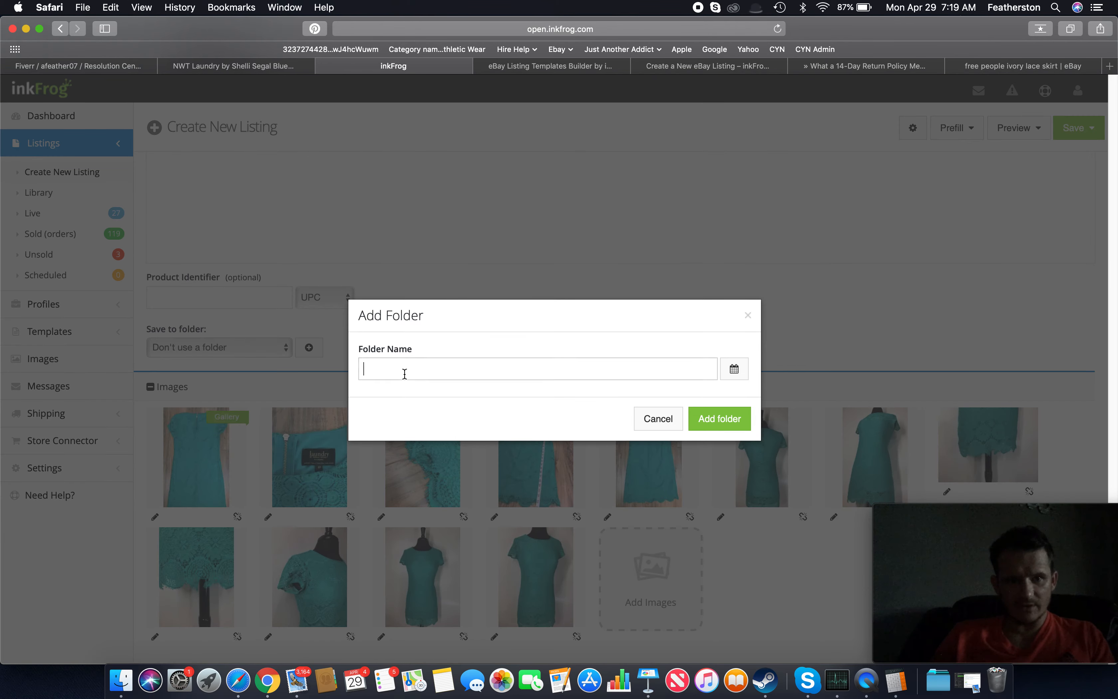
{"action": "type", "text": "Aaron'"}
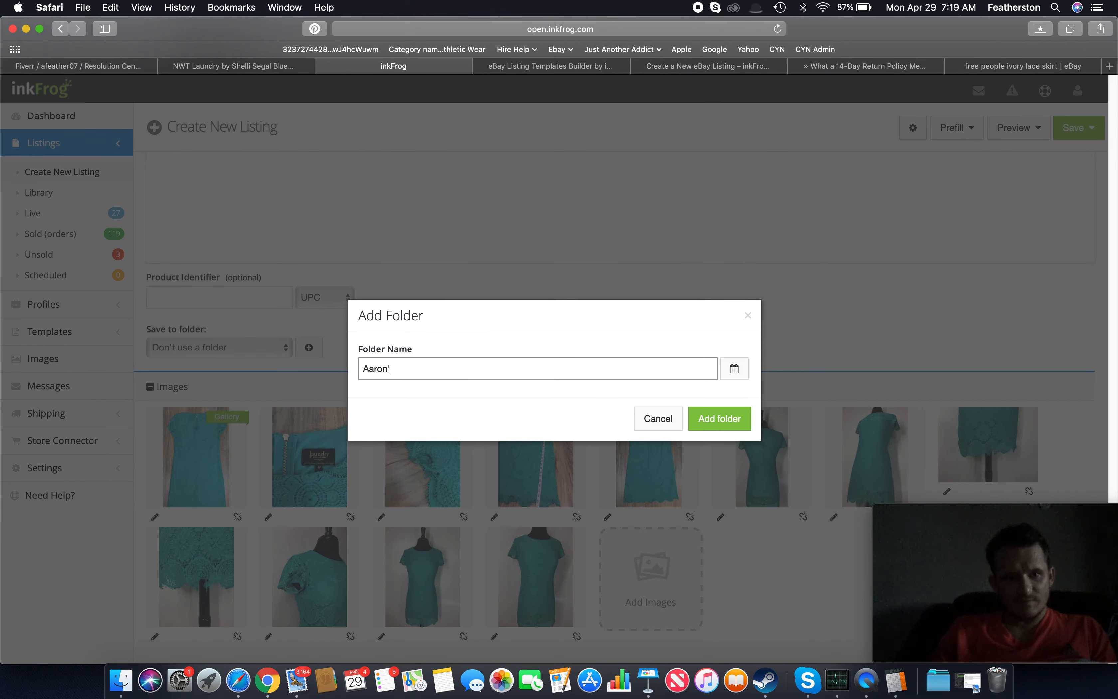
{"action": "type", "text": "s Li"}
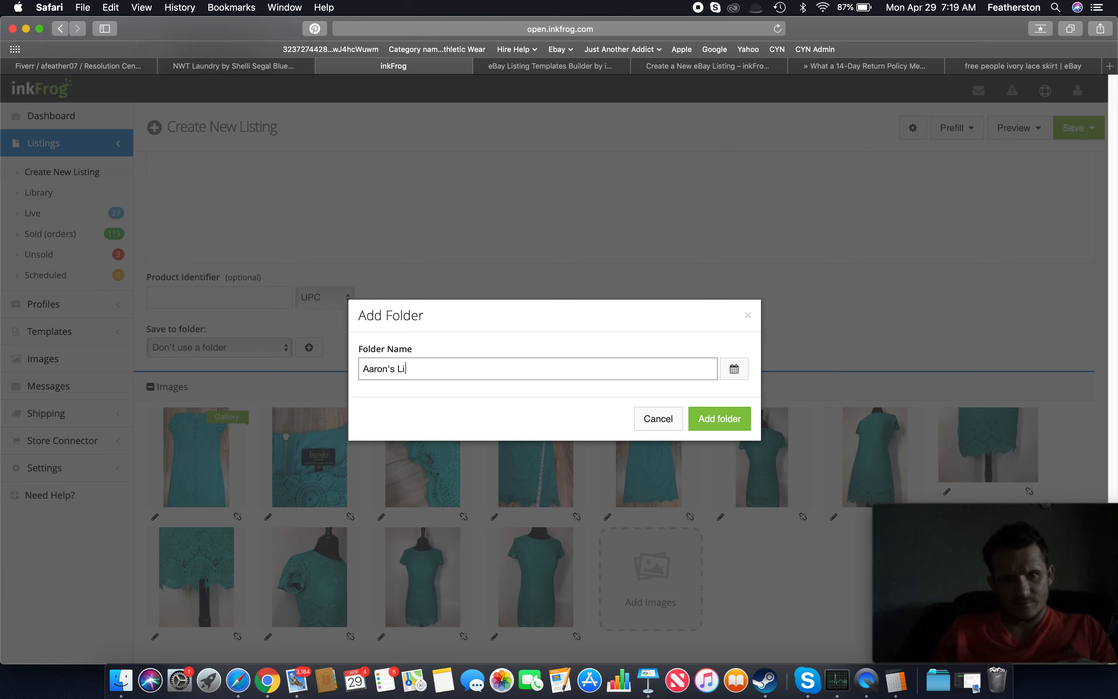
{"action": "type", "text": "stings"}
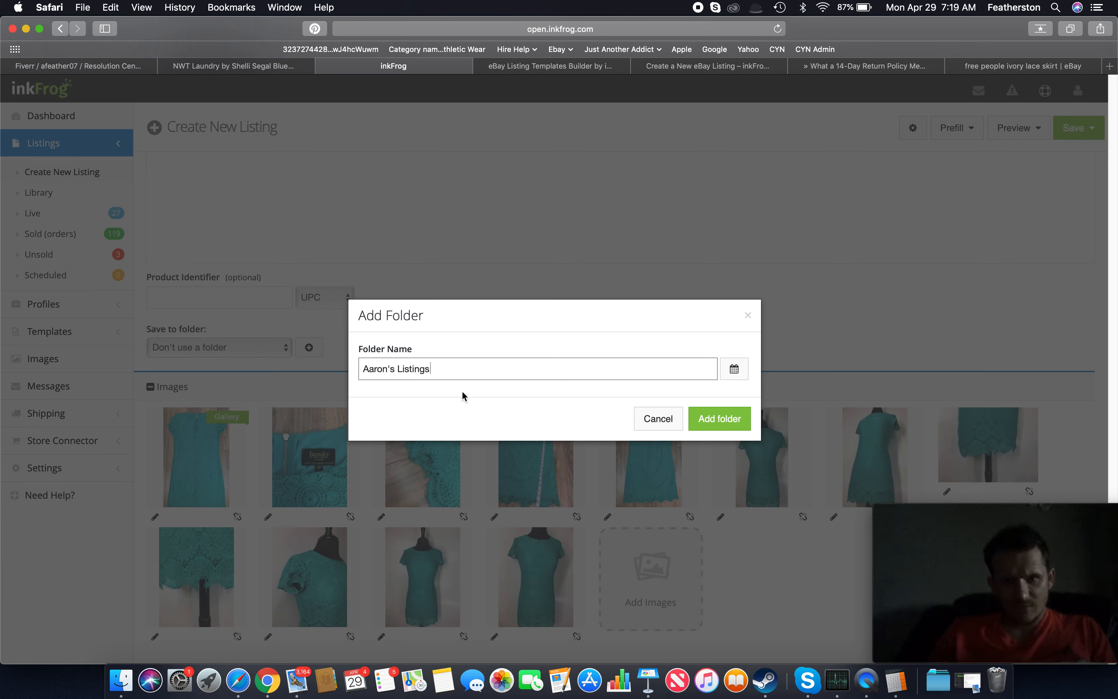
{"action": "left_click", "coordinate": [715, 419]}
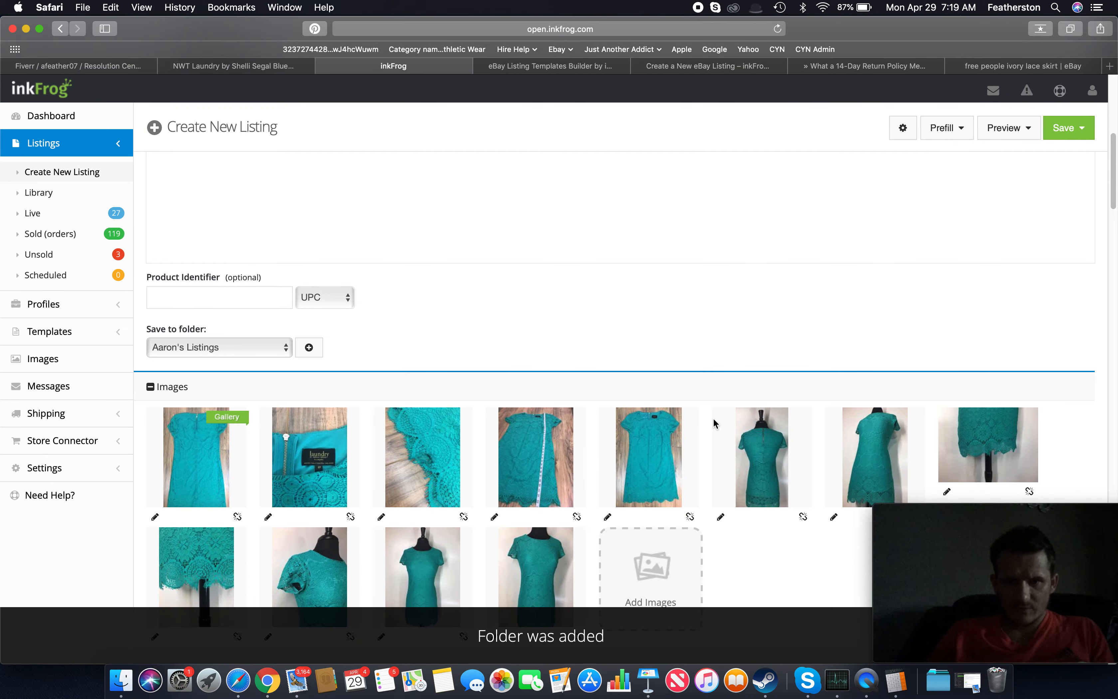
- Move the full-length front photo of the dress on the mannequin to the first position as the gallery image
{"action": "scroll", "coordinate": [472, 357], "scroll_direction": "down", "scroll_amount": 10}
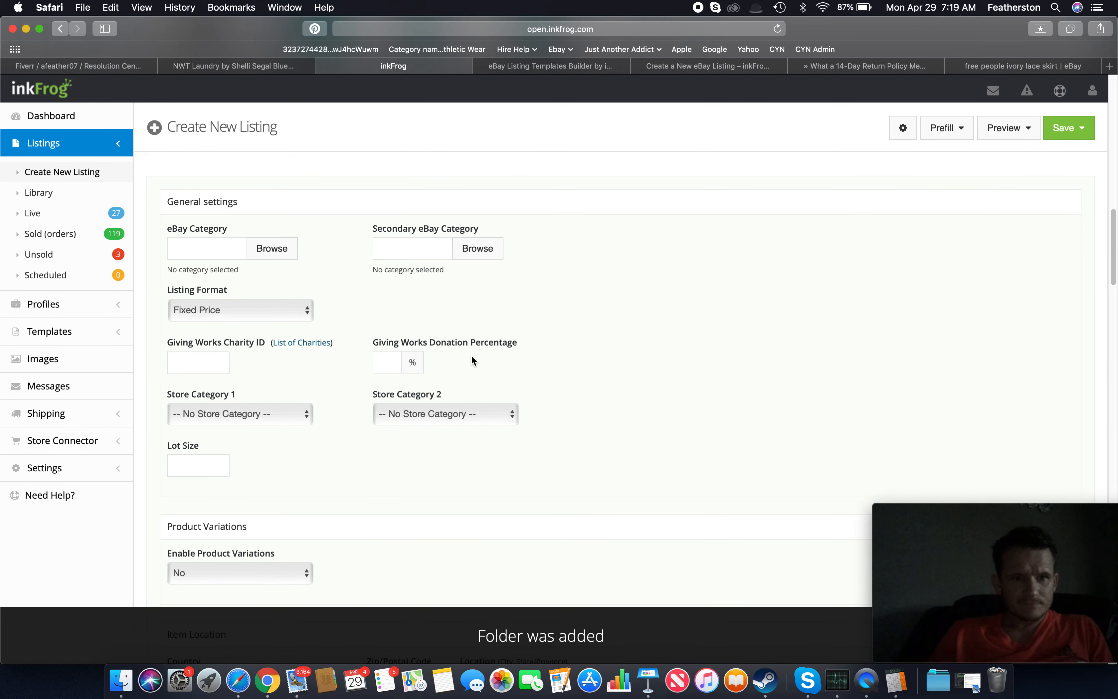
{"action": "scroll", "coordinate": [471, 356], "scroll_direction": "down", "scroll_amount": 3}
{"action": "scroll", "coordinate": [472, 355], "scroll_direction": "up", "scroll_amount": 10}
{"action": "scroll", "coordinate": [471, 355], "scroll_direction": "down", "scroll_amount": 9}
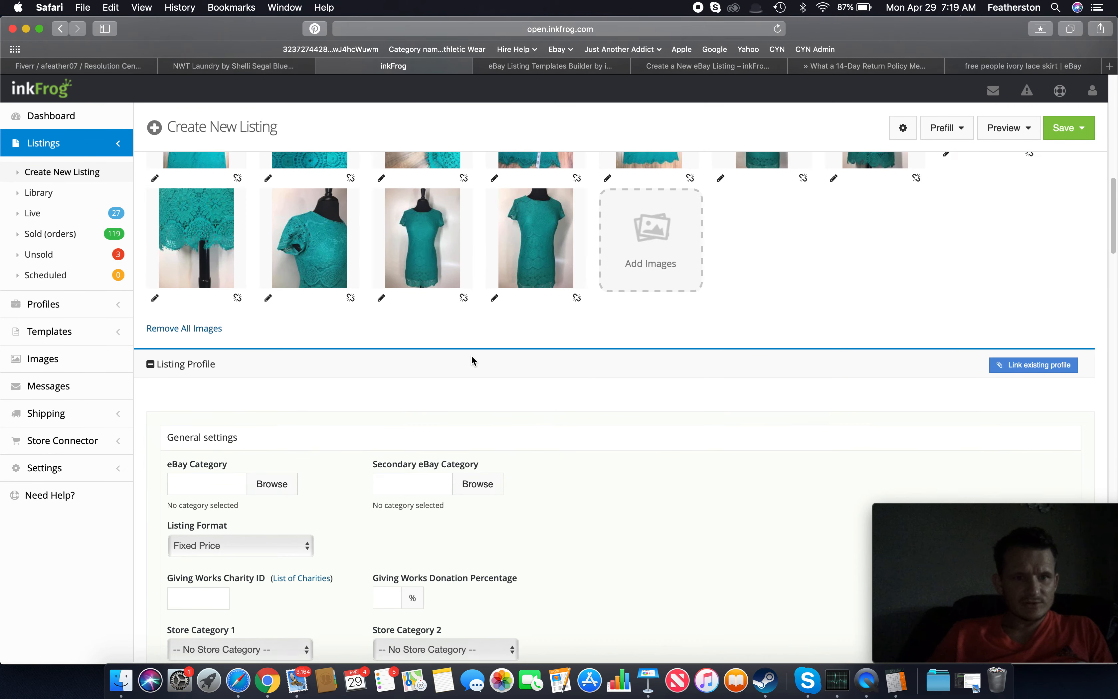
{"action": "scroll", "coordinate": [471, 355], "scroll_direction": "up", "scroll_amount": 5}
{"action": "scroll", "coordinate": [470, 355], "scroll_direction": "down", "scroll_amount": 3}
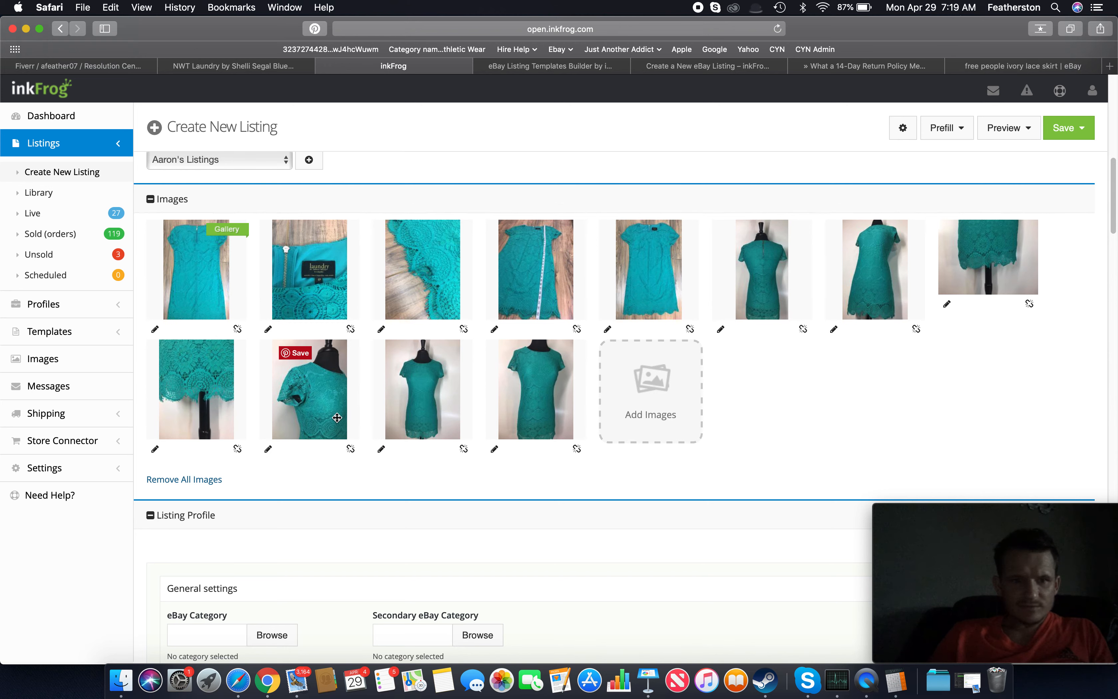
{"action": "left_click_drag", "start_coordinate": [426, 407], "coordinate": [206, 286]}
{"action": "left_click_drag", "start_coordinate": [309, 277], "coordinate": [199, 276]}
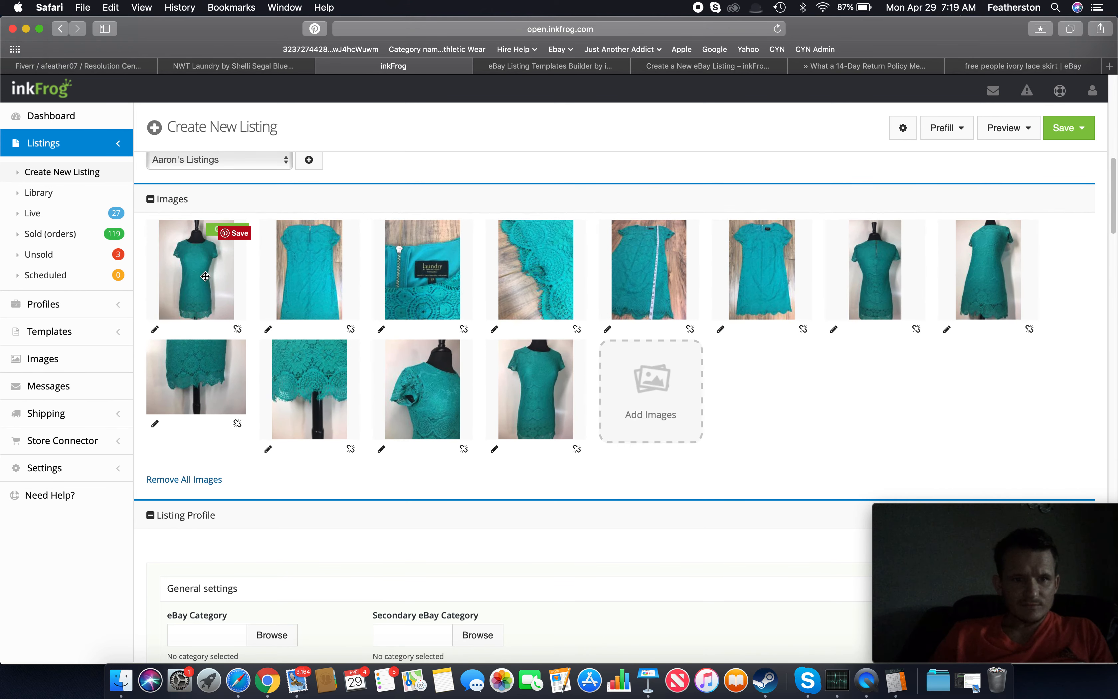
{"action": "scroll", "coordinate": [338, 462], "scroll_direction": "down", "scroll_amount": 6}
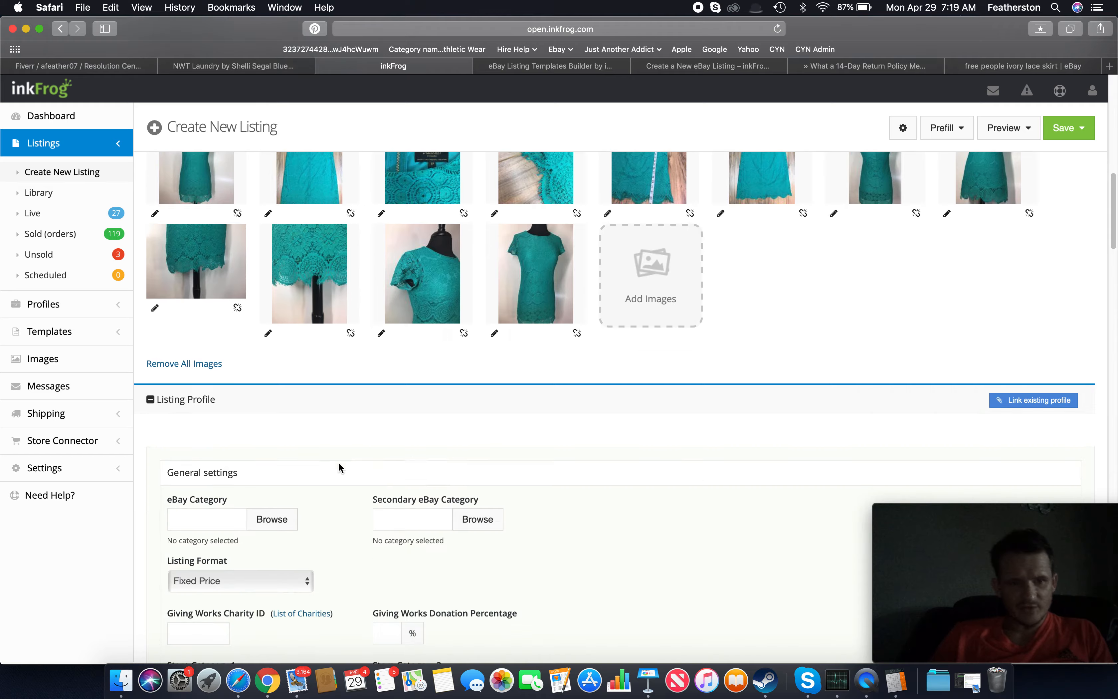
{"action": "scroll", "coordinate": [338, 462], "scroll_direction": "up", "scroll_amount": 5}
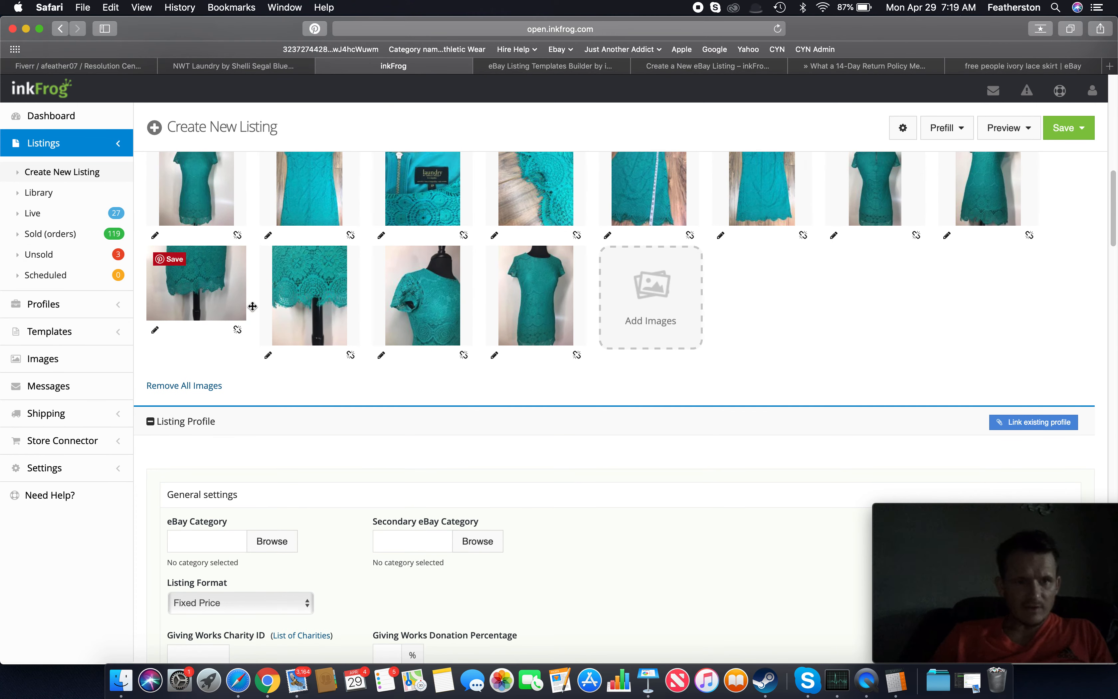
{"action": "scroll", "coordinate": [252, 319], "scroll_direction": "up", "scroll_amount": 4}
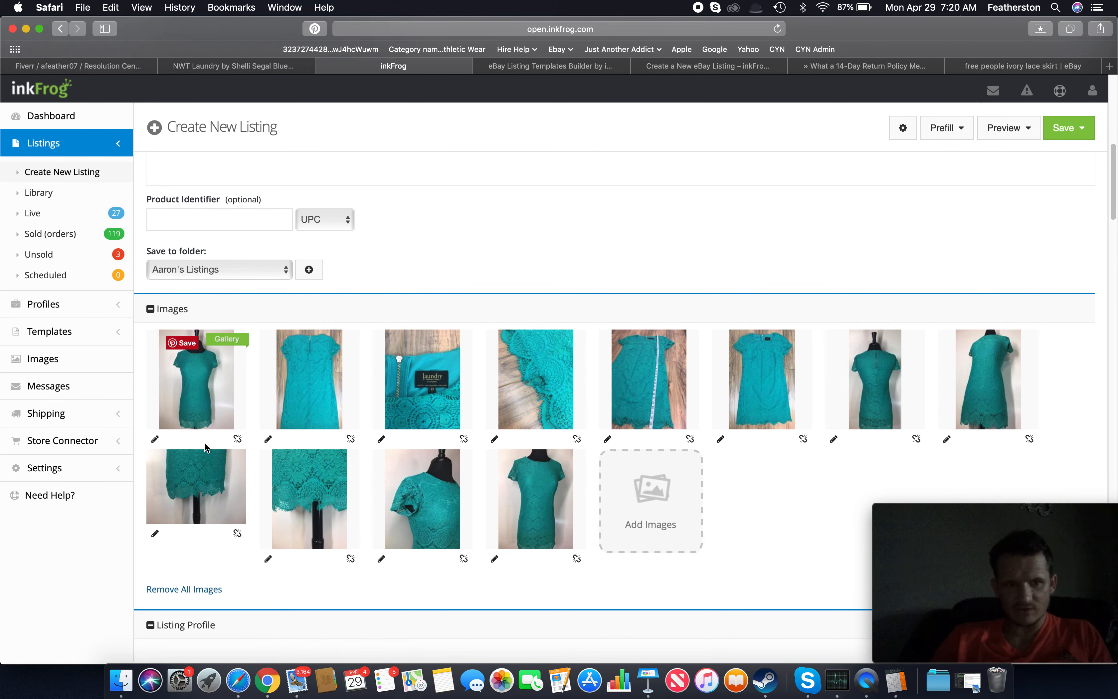
- Search the eBay categories for "Womens dress" and assign Clothing, Shoes & Accessories > Women's Clothing > Dresses as the eBay category
{"action": "scroll", "coordinate": [331, 564], "scroll_direction": "down", "scroll_amount": 6}
{"action": "scroll", "coordinate": [330, 566], "scroll_direction": "down", "scroll_amount": 4}
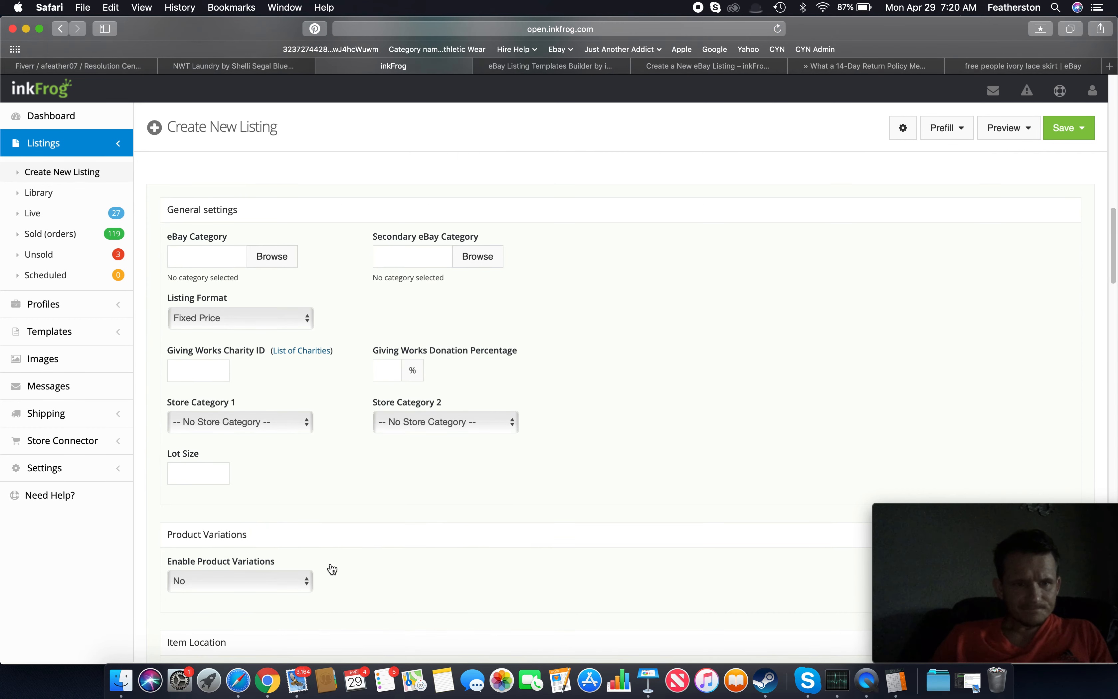
{"action": "left_click", "coordinate": [260, 244]}
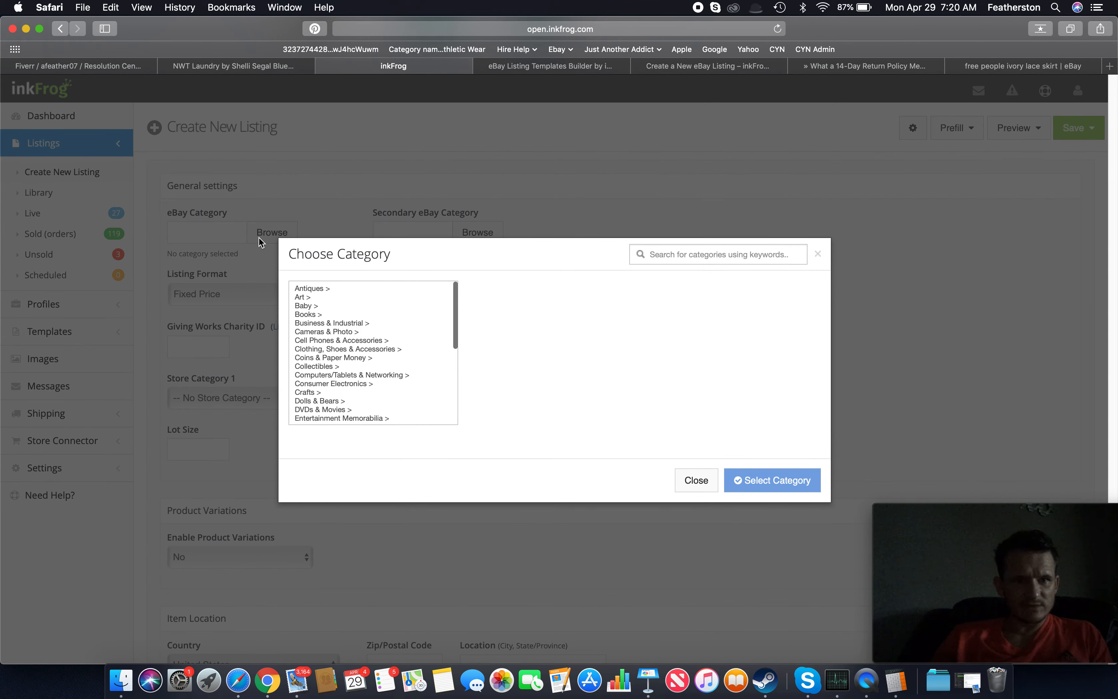
{"action": "left_click", "coordinate": [718, 256]}
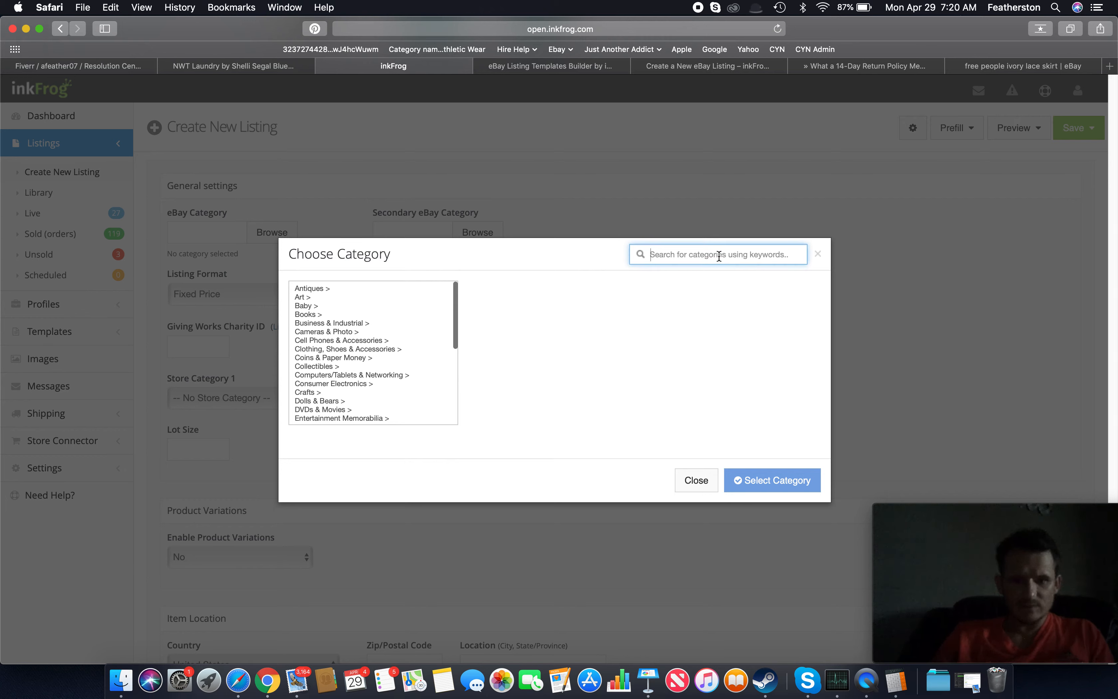
{"action": "type", "text": "womens dress"}
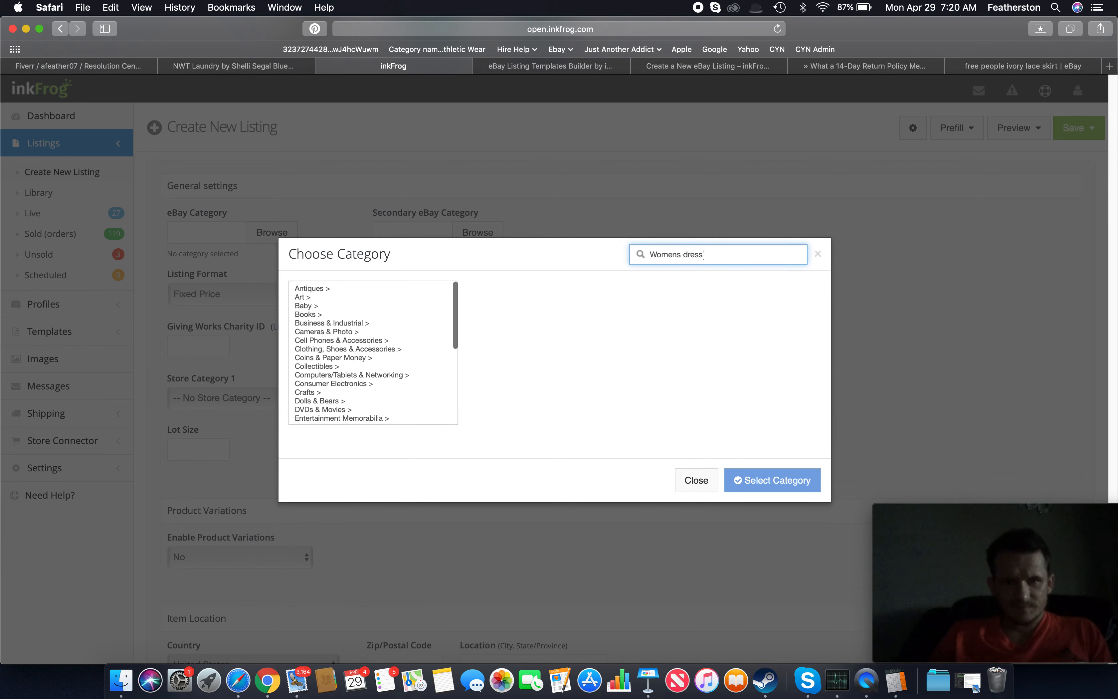
{"action": "key", "text": "Return"}
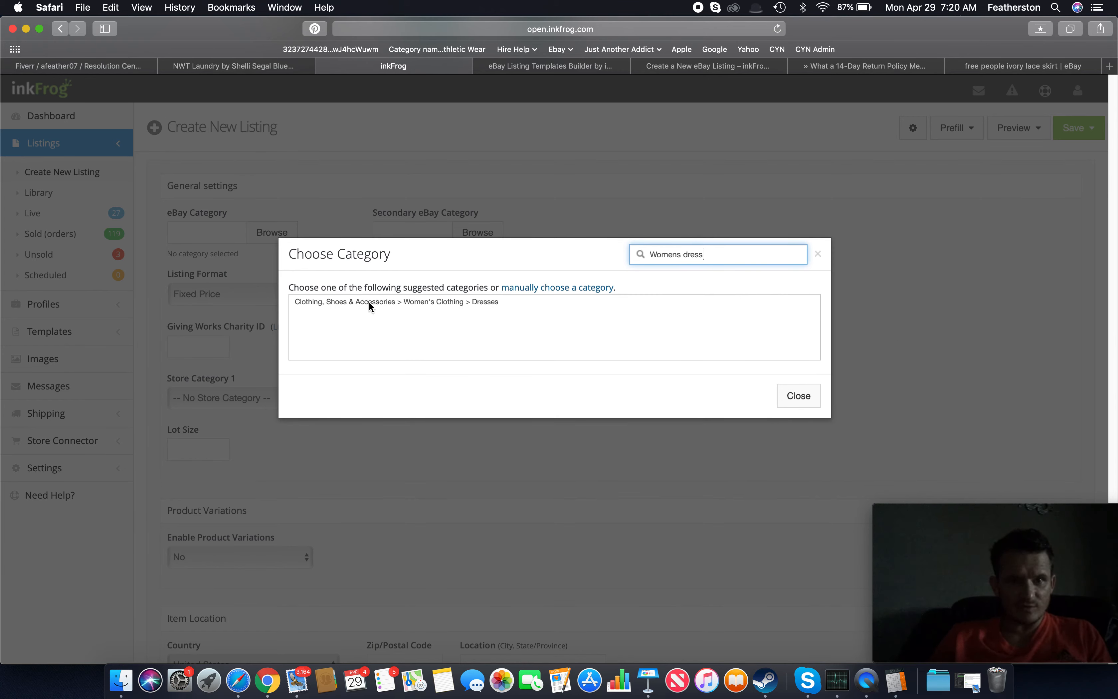
{"action": "left_click", "coordinate": [468, 300]}
{"action": "left_click", "coordinate": [771, 427]}
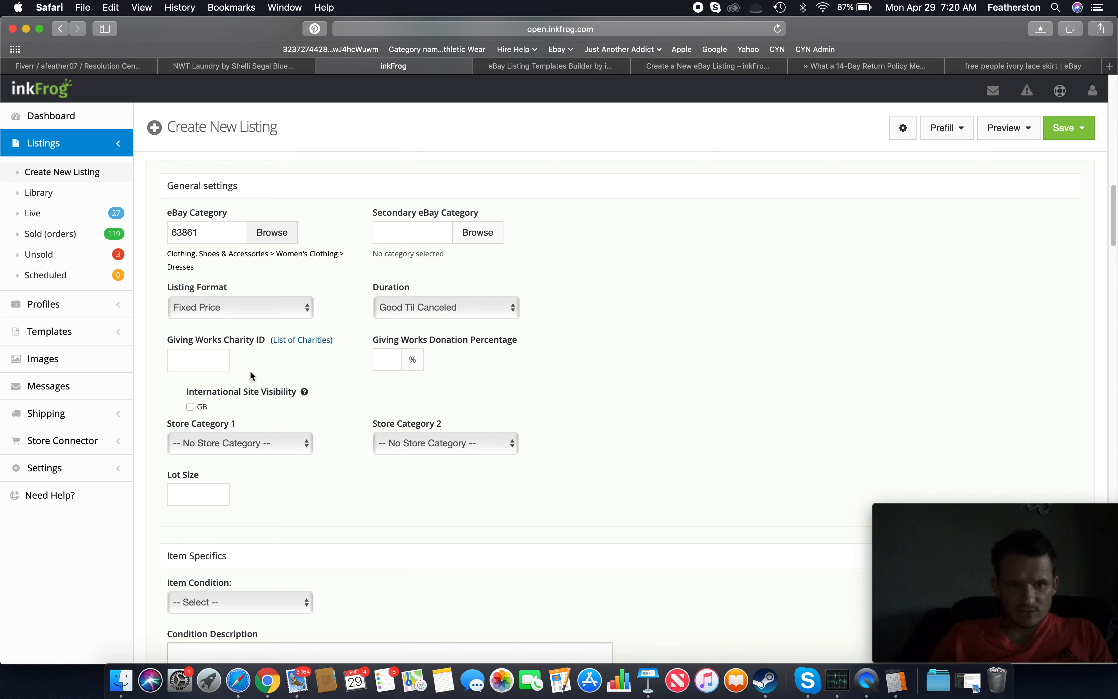
- Set Store Category 1 to Dresses under Women' Clothes
{"action": "scroll", "coordinate": [404, 503], "scroll_direction": "down", "scroll_amount": 3}
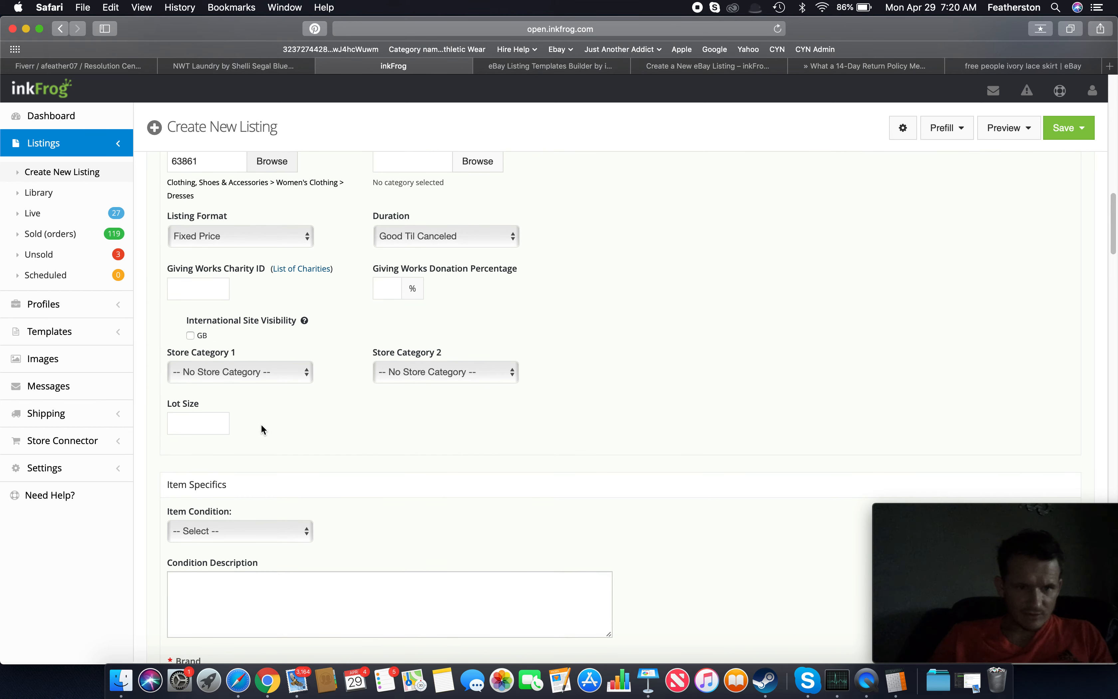
{"action": "left_click", "coordinate": [237, 372]}
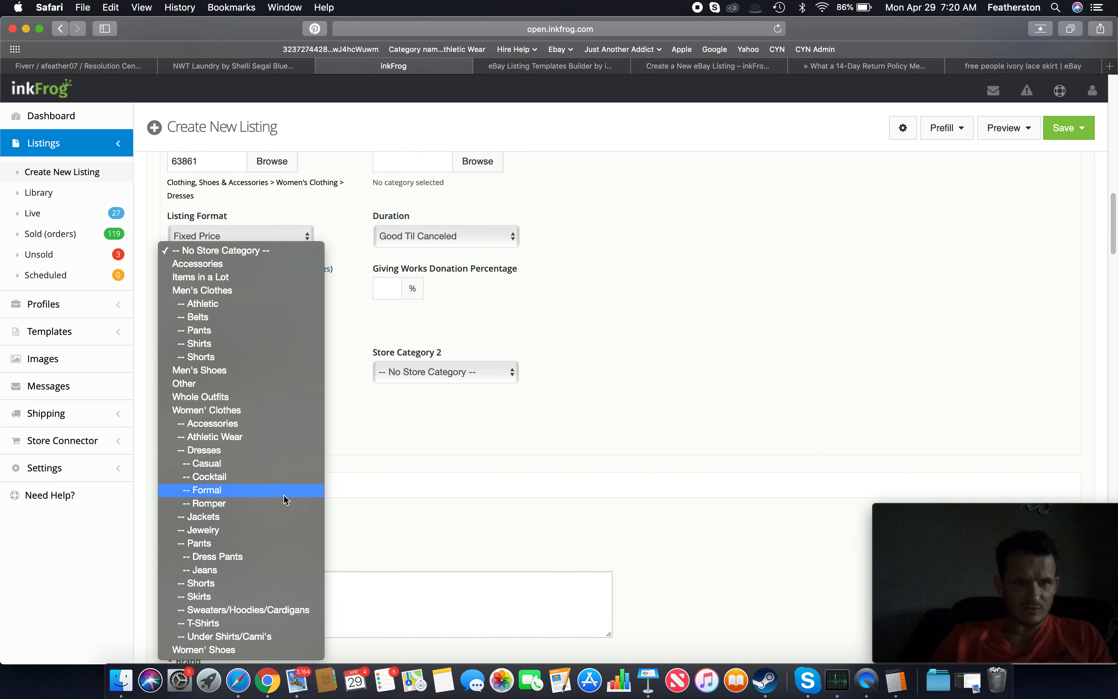
{"action": "left_click", "coordinate": [238, 451]}
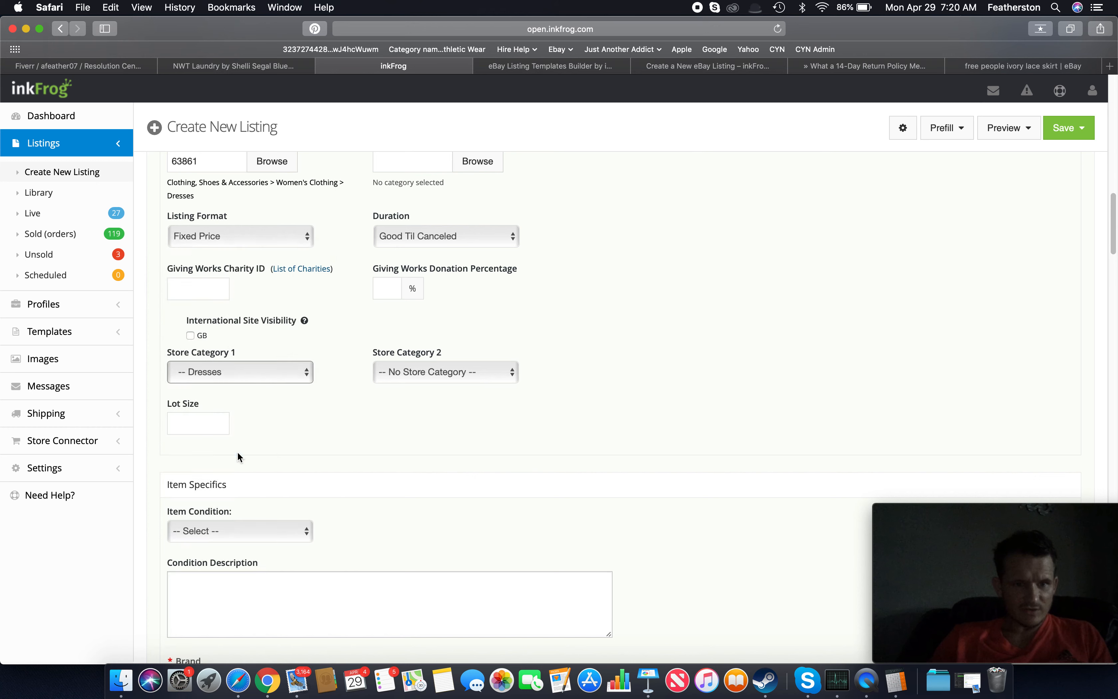
- Set the item condition to Pre-owned and enter "Gently Loved" as the condition description
{"action": "scroll", "coordinate": [334, 514], "scroll_direction": "down", "scroll_amount": 3}
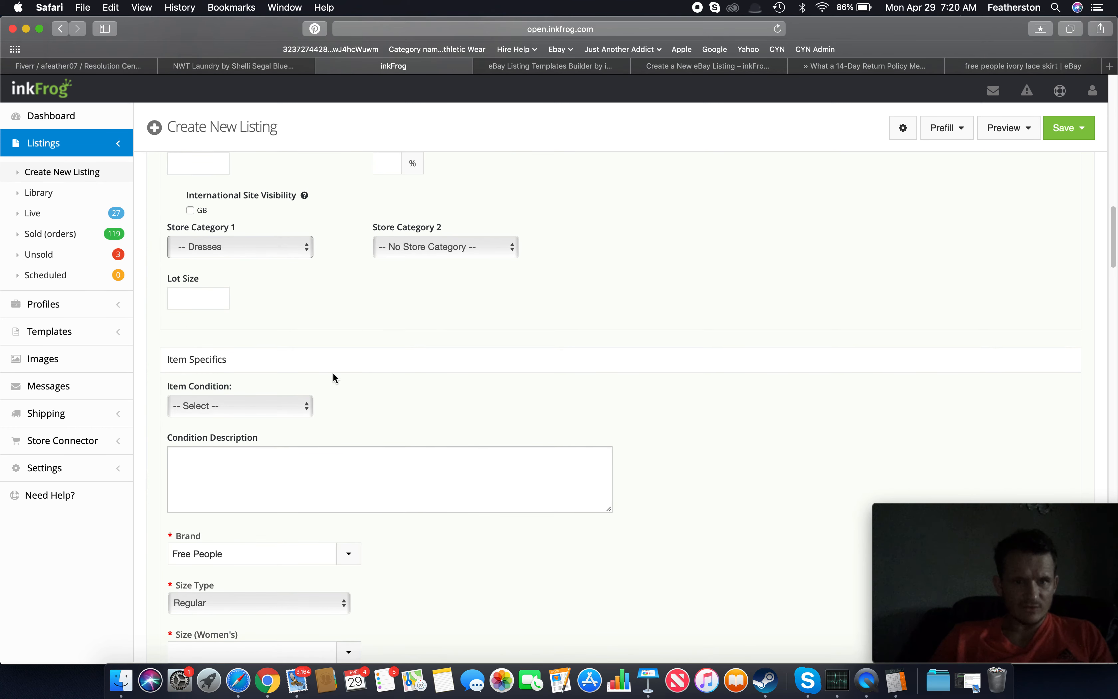
{"action": "scroll", "coordinate": [250, 469], "scroll_direction": "down", "scroll_amount": 2}
{"action": "left_click", "coordinate": [292, 326]}
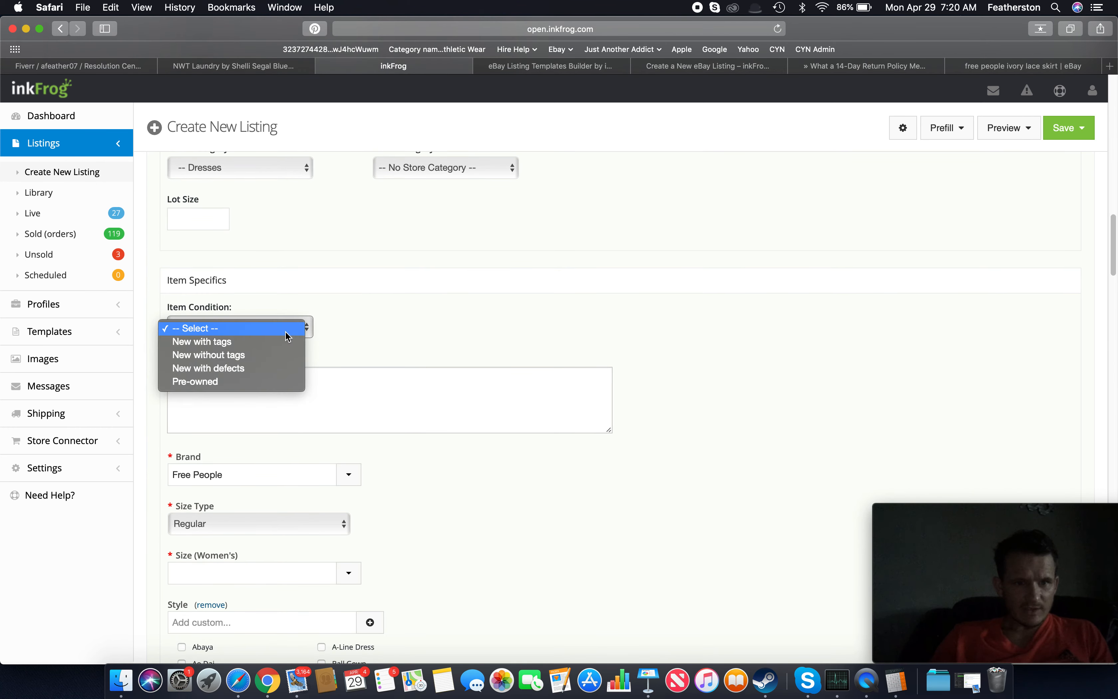
{"action": "left_click", "coordinate": [250, 383]}
{"action": "left_click", "coordinate": [250, 390]}
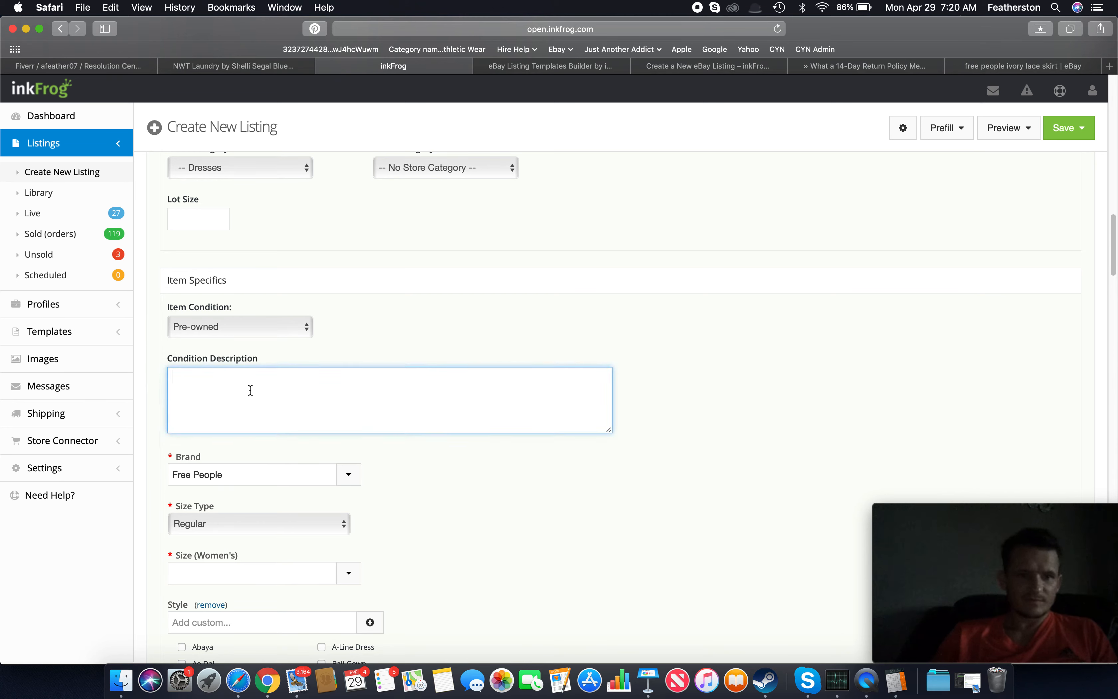
{"action": "type", "text": "Gentl"}
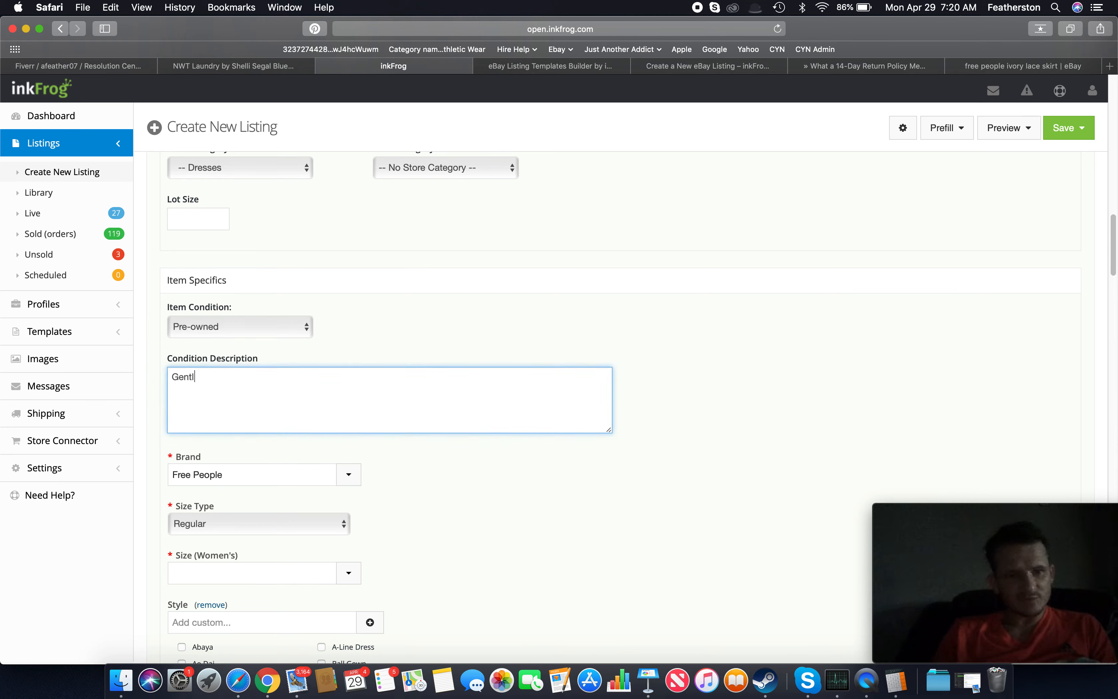
{"action": "type", "text": "y Loved in"}
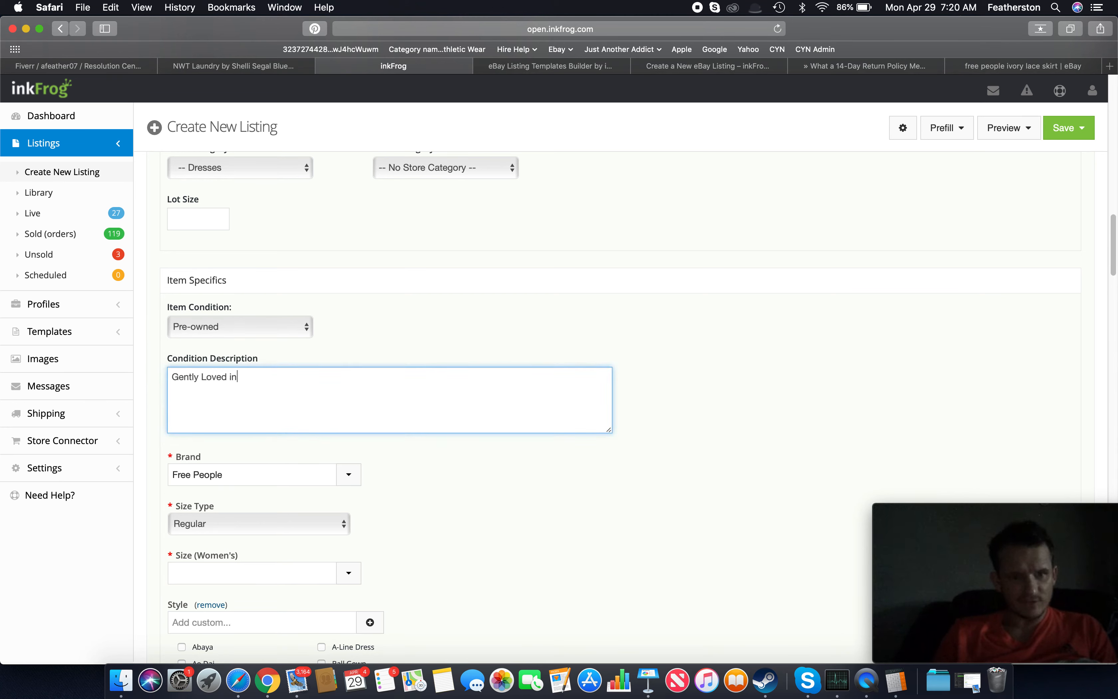
{"action": "key", "text": "BackSpace"}
{"action": "key", "text": "BackSpace"}
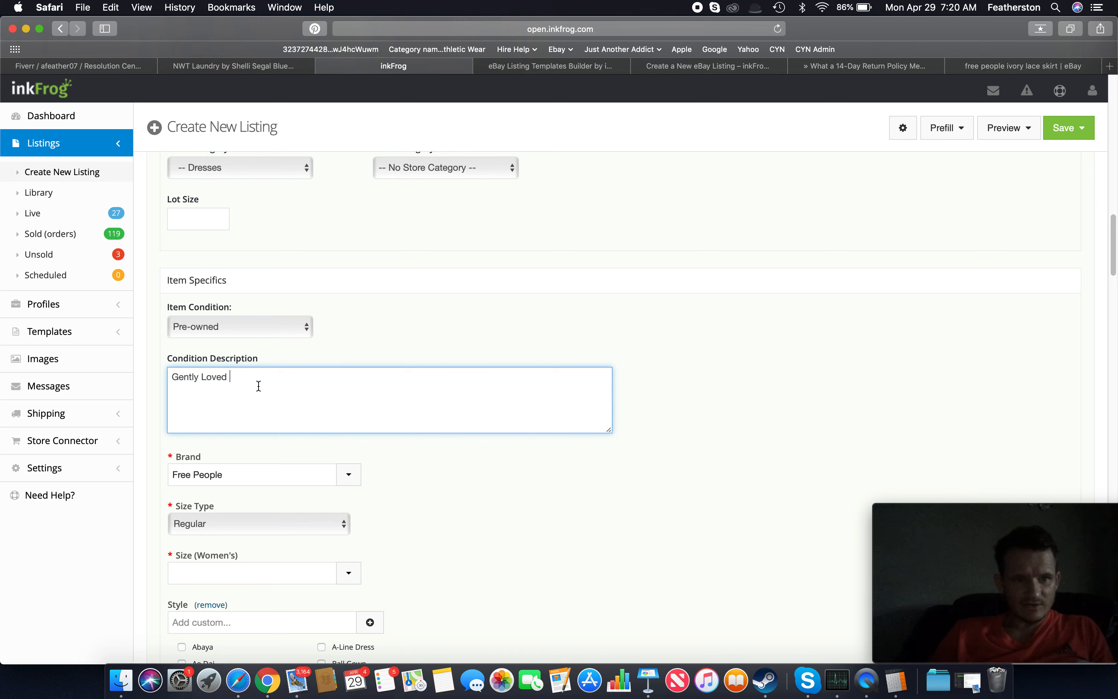
- Replace the Free People brand with Laundry by Shelli Segal from the brand suggestions
{"action": "scroll", "coordinate": [259, 416], "scroll_direction": "down", "scroll_amount": 3}
{"action": "left_click", "coordinate": [265, 308]}
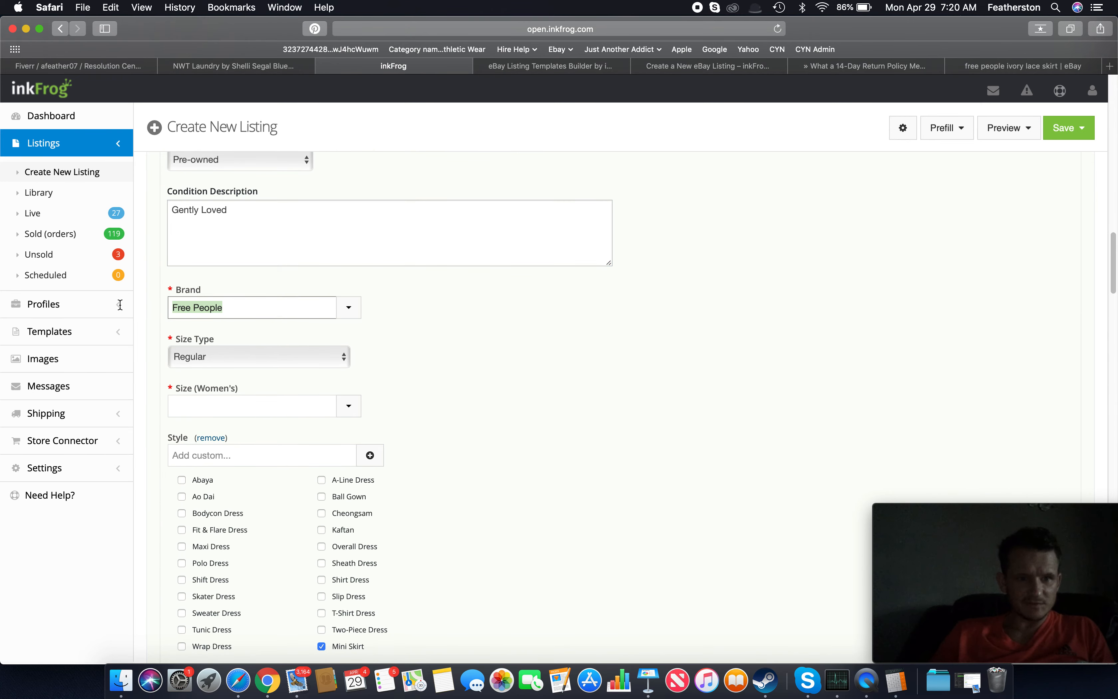
{"action": "type", "text": "Laud"}
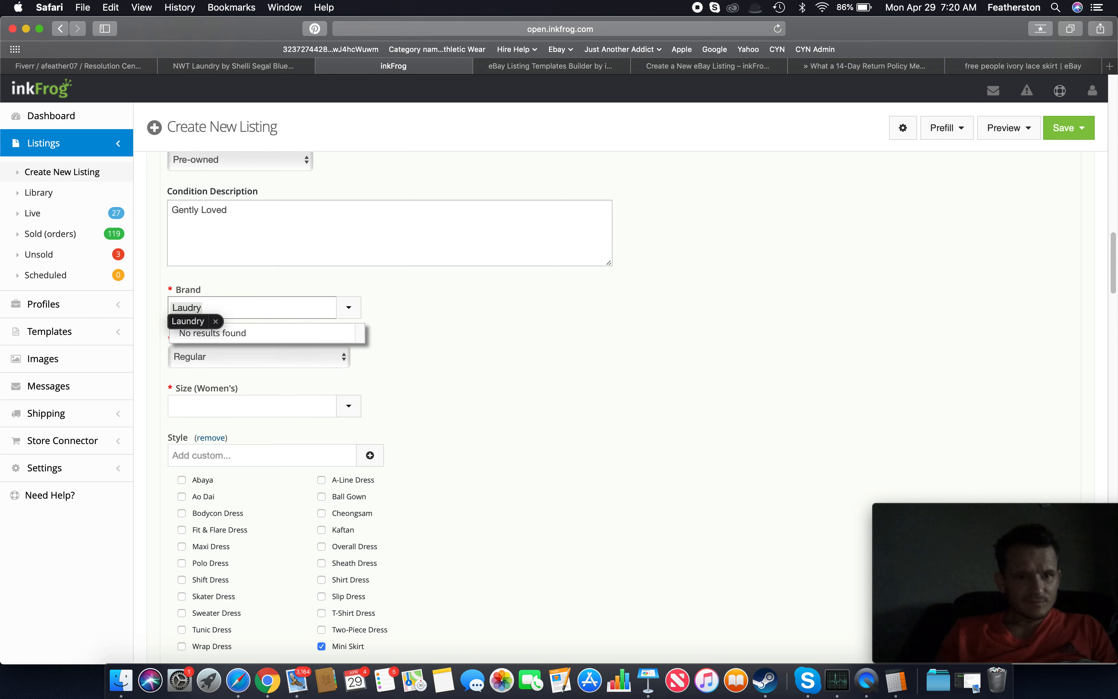
{"action": "type", "text": "ry"}
{"action": "key", "text": "BackSpace"}
{"action": "key", "text": "BackSpace"}
{"action": "key", "text": "BackSpace"}
{"action": "key", "text": "BackSpace"}
{"action": "key", "text": "BackSpace"}
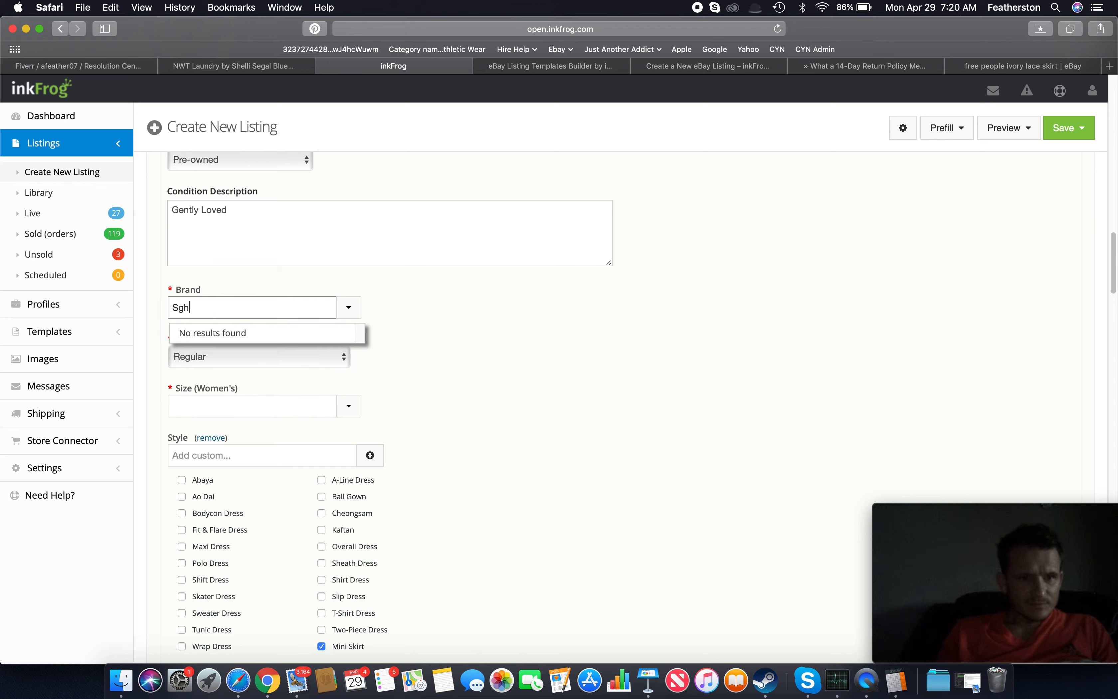
{"action": "key", "text": "BackSpace"}
{"action": "key", "text": "BackSpace"}
{"action": "key", "text": "BackSpace"}
{"action": "type", "text": "hel"}
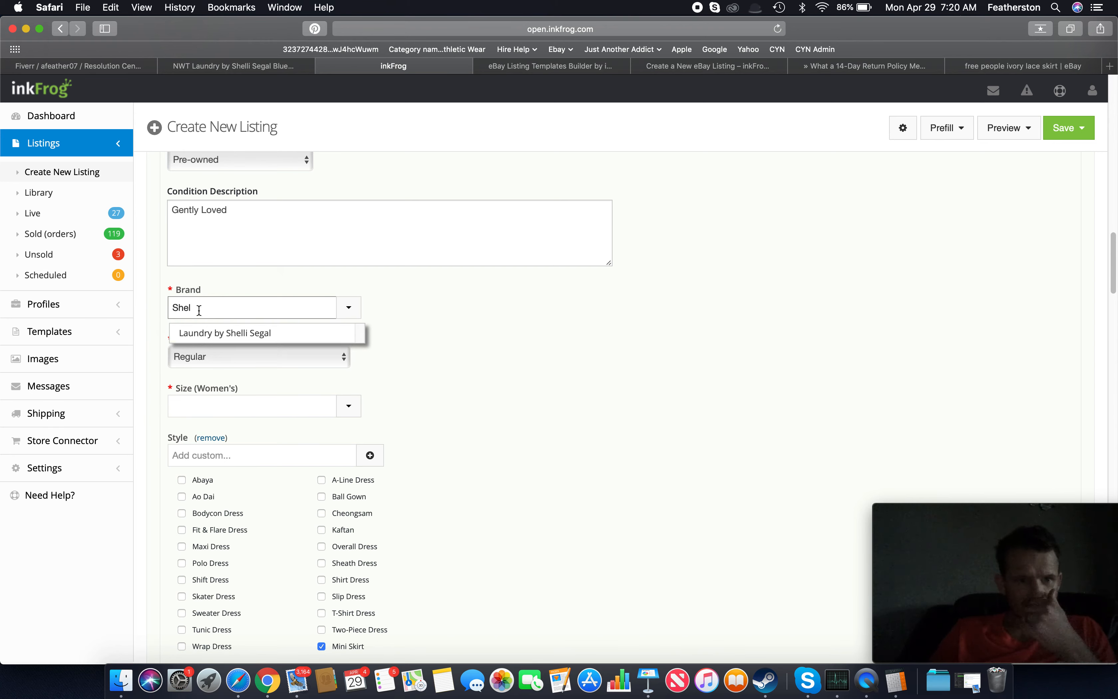
{"action": "left_click", "coordinate": [261, 335]}
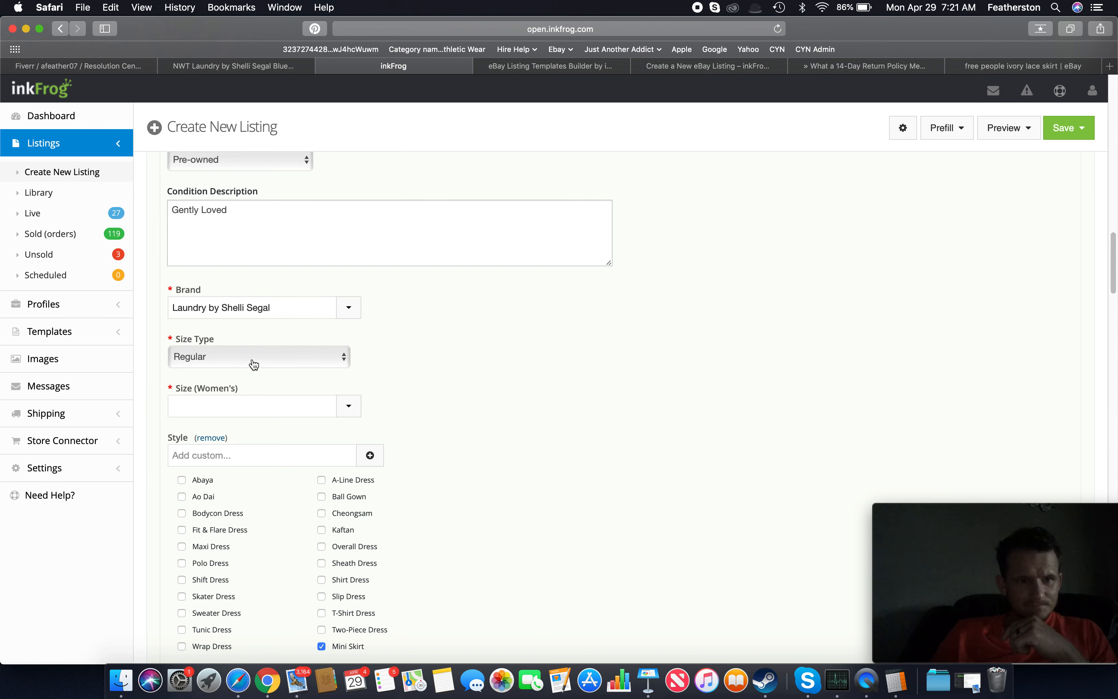
- Set the women's size to 4P
{"action": "left_click", "coordinate": [342, 402]}
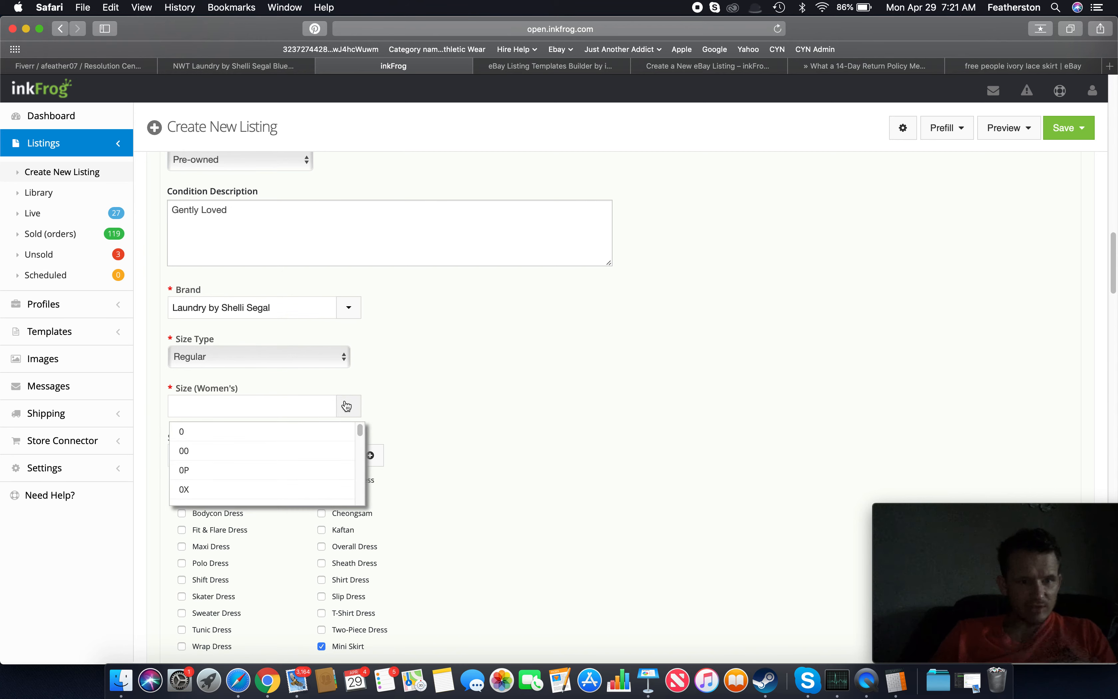
{"action": "left_click", "coordinate": [252, 407]}
{"action": "type", "text": "4"}
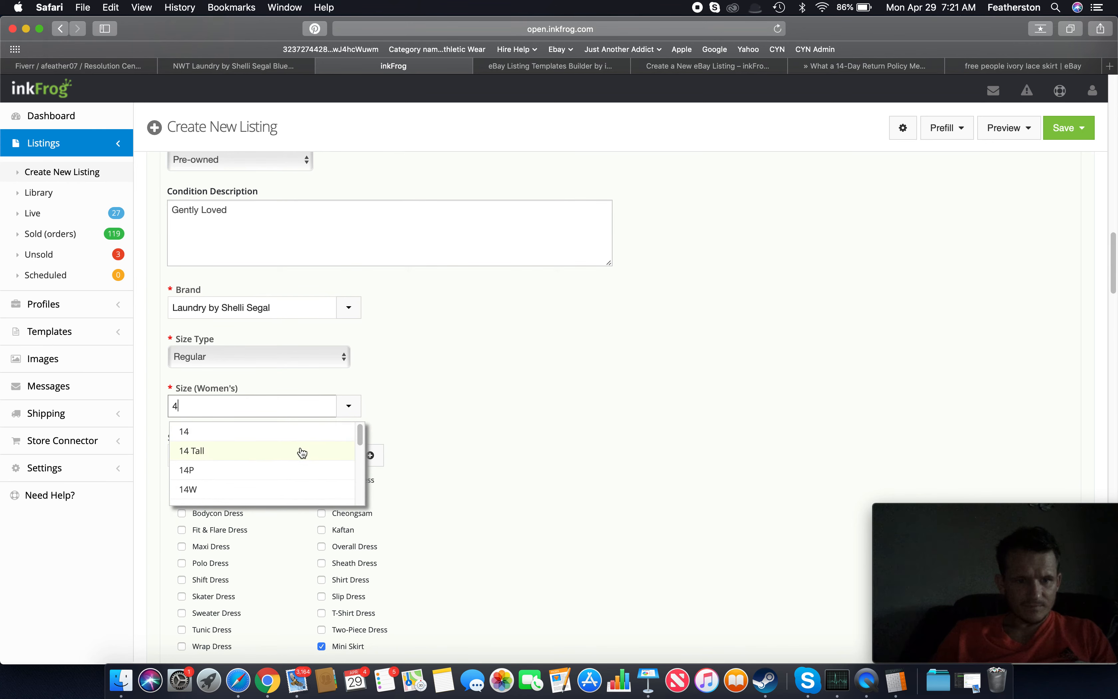
{"action": "scroll", "coordinate": [303, 447], "scroll_direction": "up", "scroll_amount": 2}
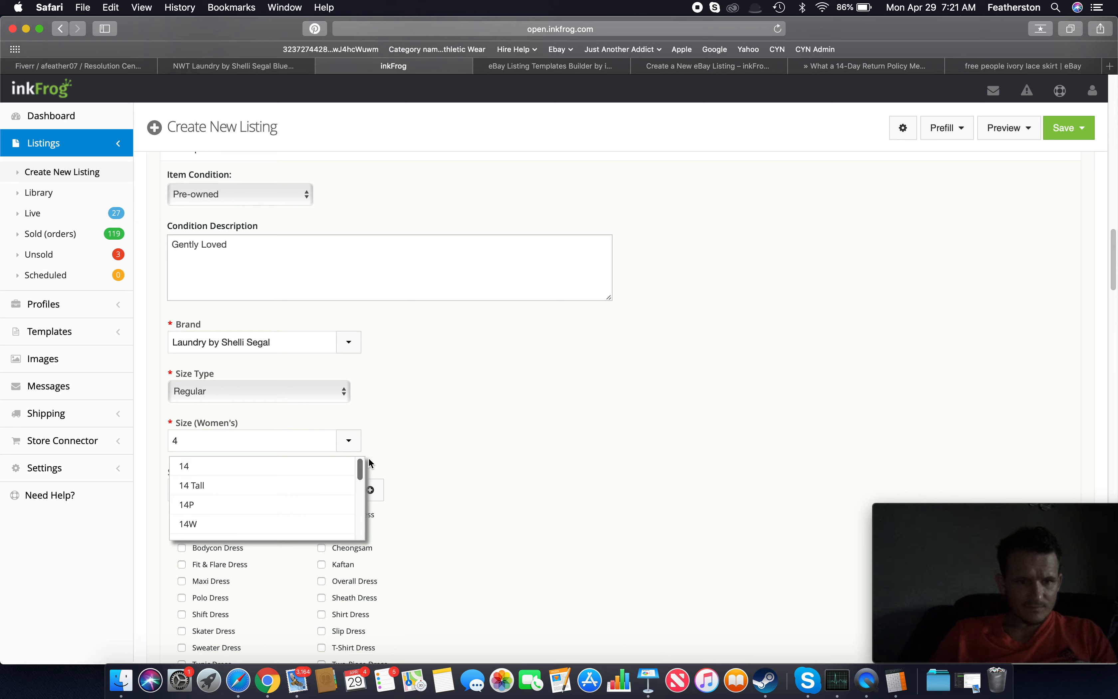
{"action": "left_click", "coordinate": [229, 446]}
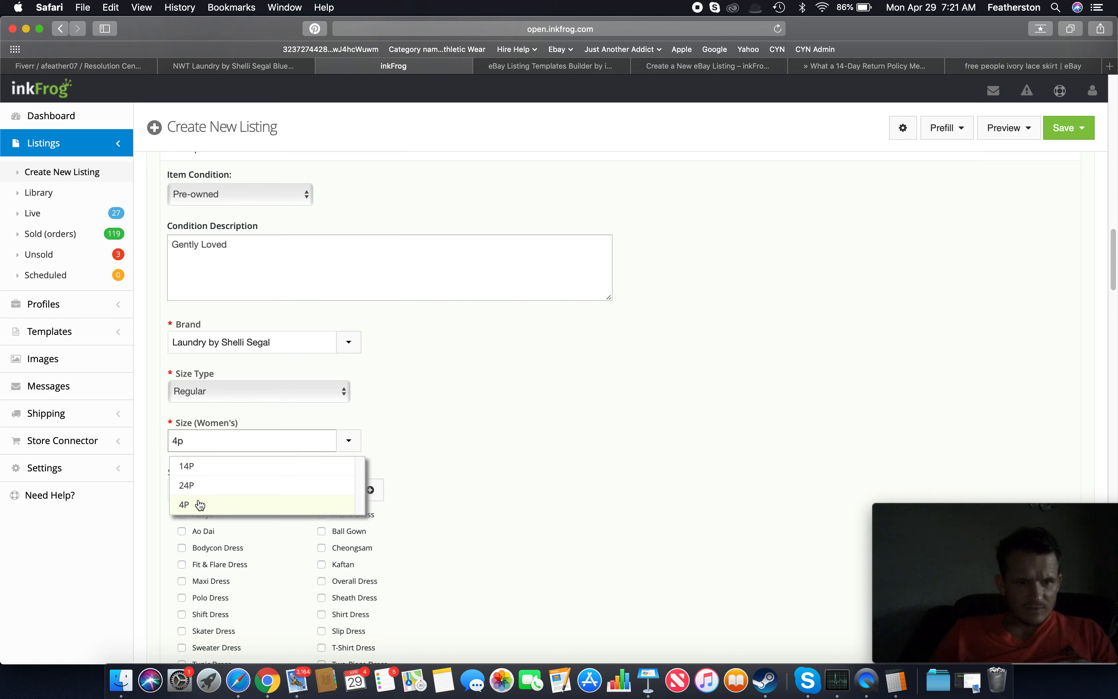
{"action": "left_click", "coordinate": [200, 504]}
- Enter "Lace Dress" as a custom style for the item
{"action": "scroll", "coordinate": [415, 466], "scroll_direction": "down", "scroll_amount": 5}
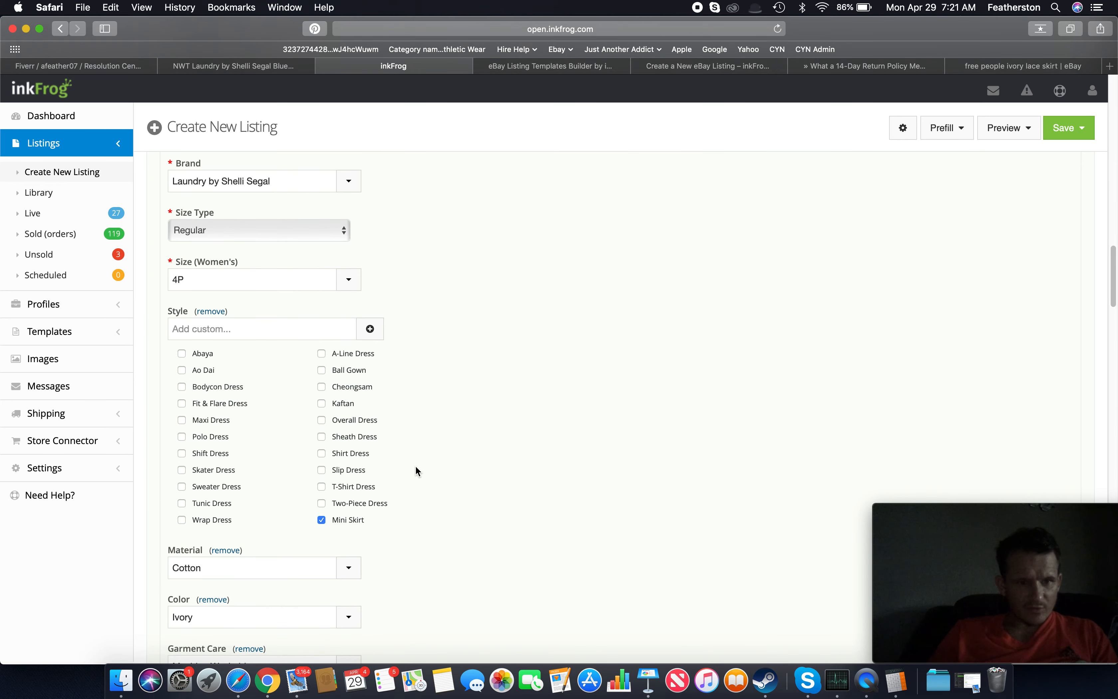
{"action": "scroll", "coordinate": [440, 439], "scroll_direction": "down", "scroll_amount": 3}
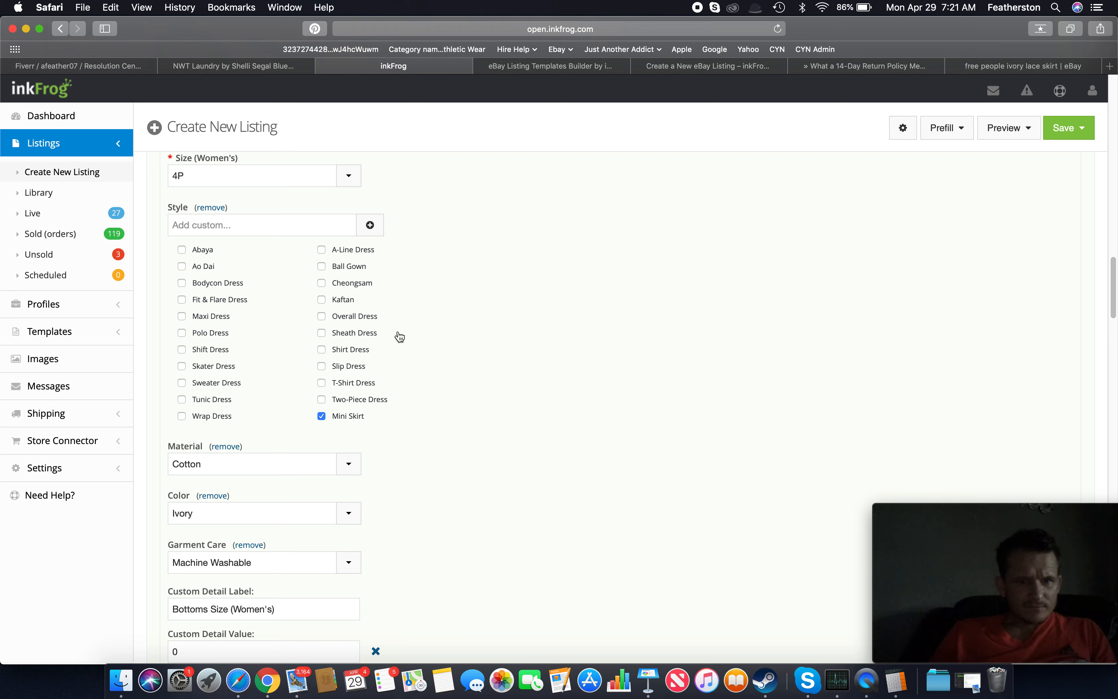
{"action": "left_click", "coordinate": [213, 231]}
{"action": "type", "text": "Lace Dress"}
{"action": "left_click", "coordinate": [458, 215]}
- Remove the Material detail from the item specifics and set the color to Teal
{"action": "scroll", "coordinate": [502, 413], "scroll_direction": "down", "scroll_amount": 4}
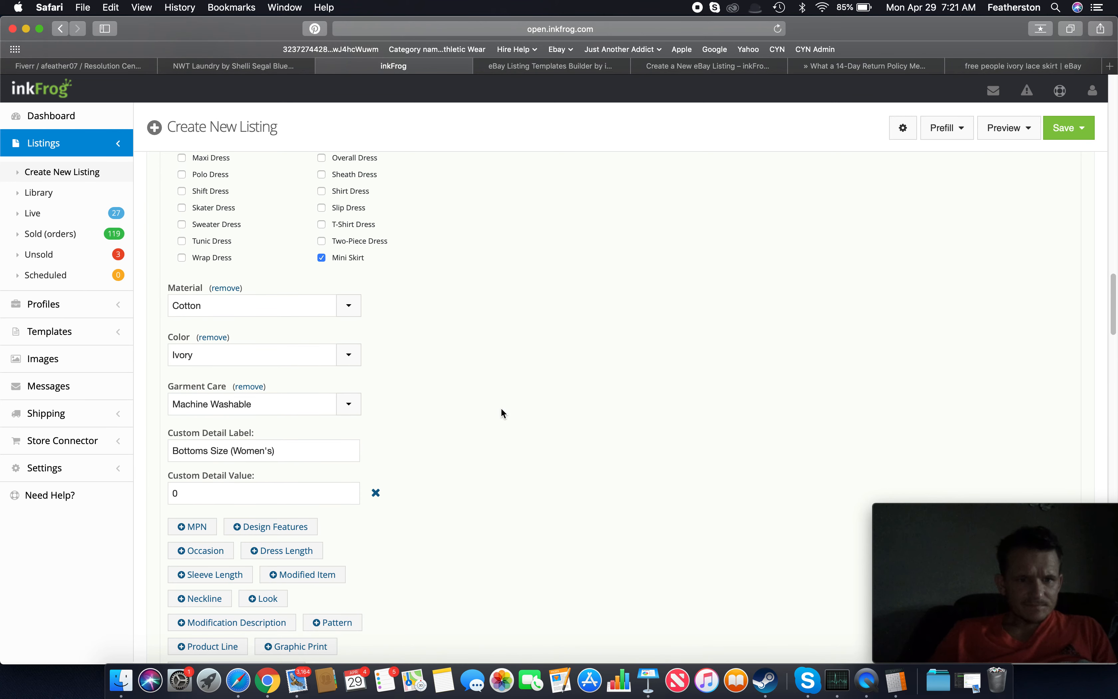
{"action": "left_click", "coordinate": [221, 288]}
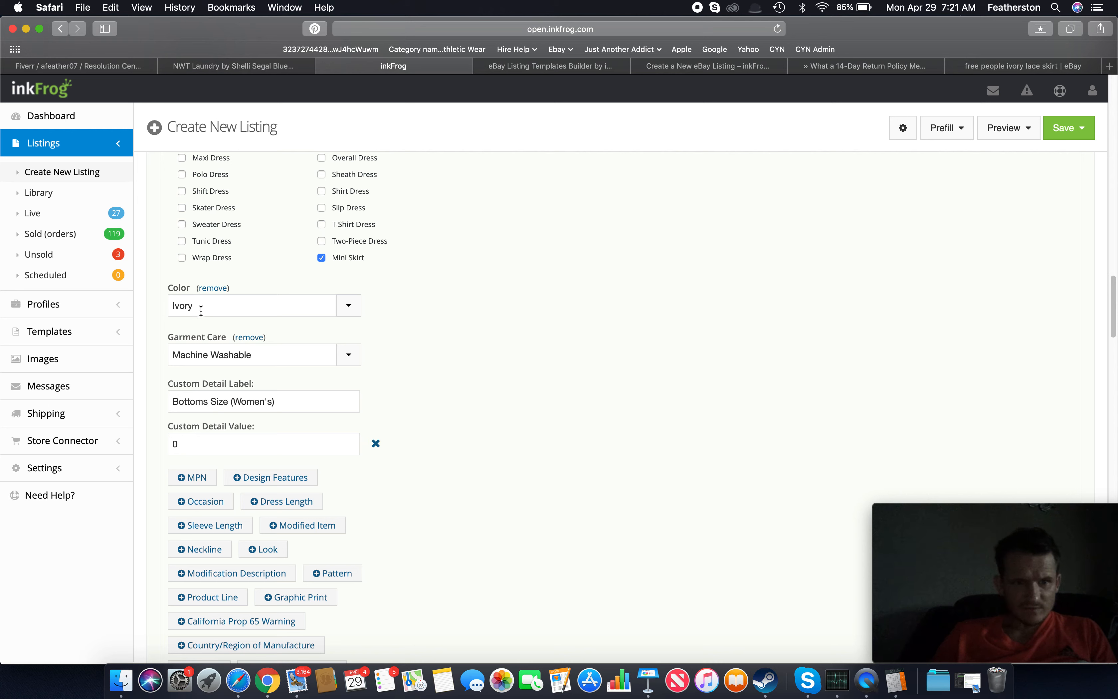
{"action": "left_click_drag", "start_coordinate": [198, 310], "coordinate": [145, 310]}
{"action": "type", "text": "Teal"}
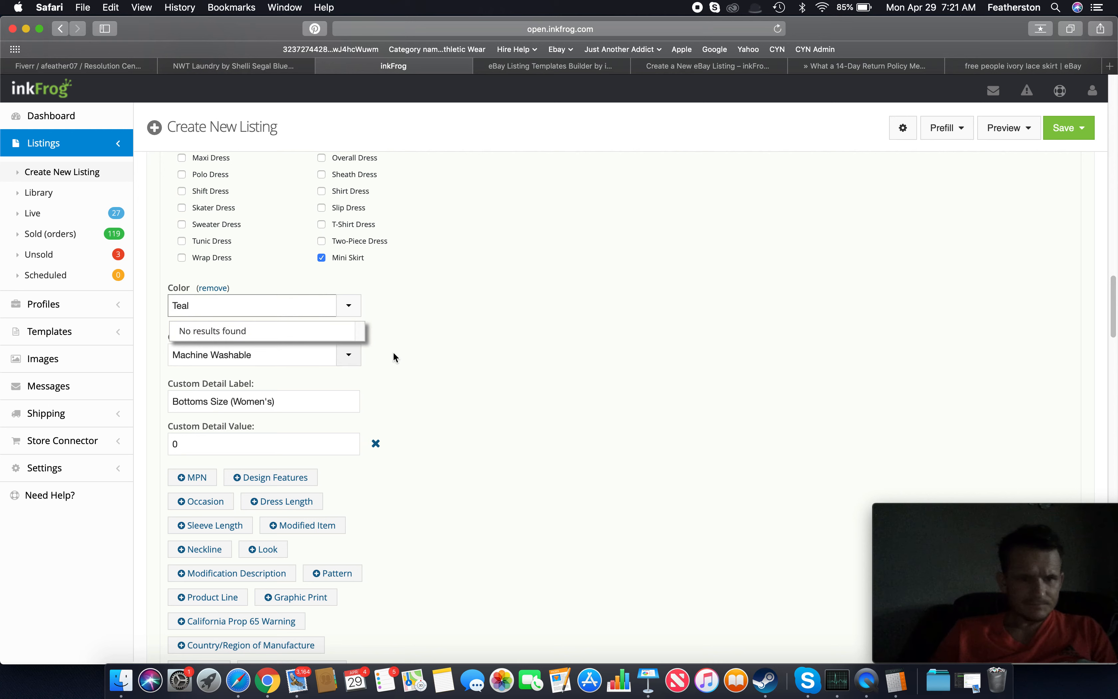
{"action": "left_click", "coordinate": [523, 367]}
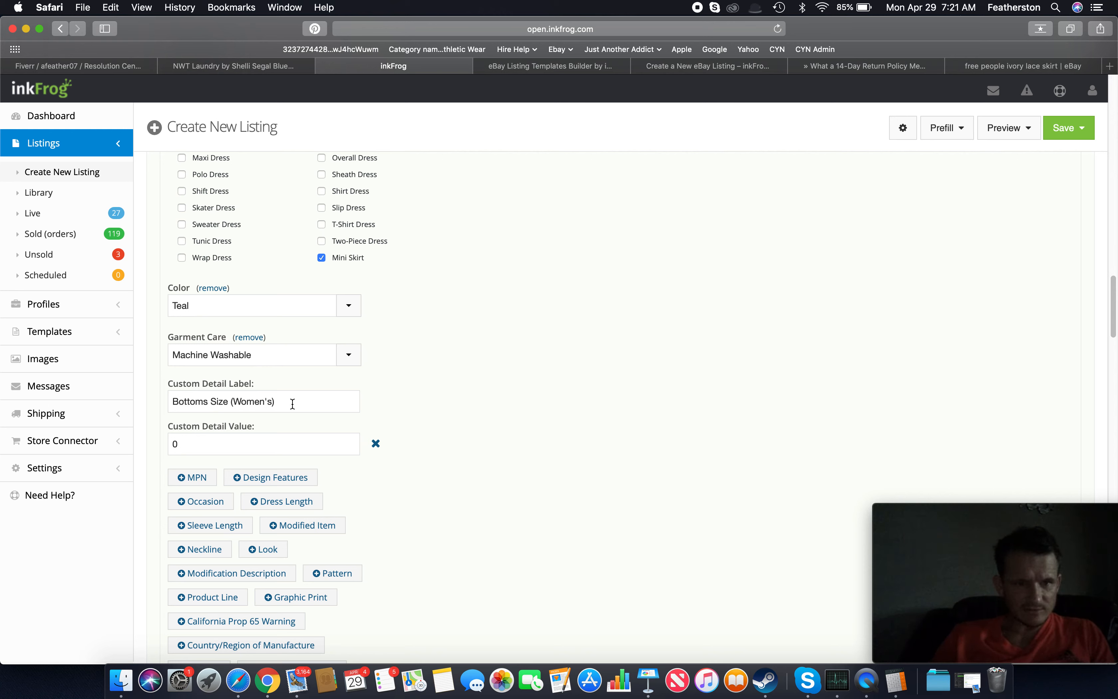
- Remove the custom detail "Bottoms Size (Women's)" from the item specifics
{"action": "left_click_drag", "start_coordinate": [293, 403], "coordinate": [153, 400]}
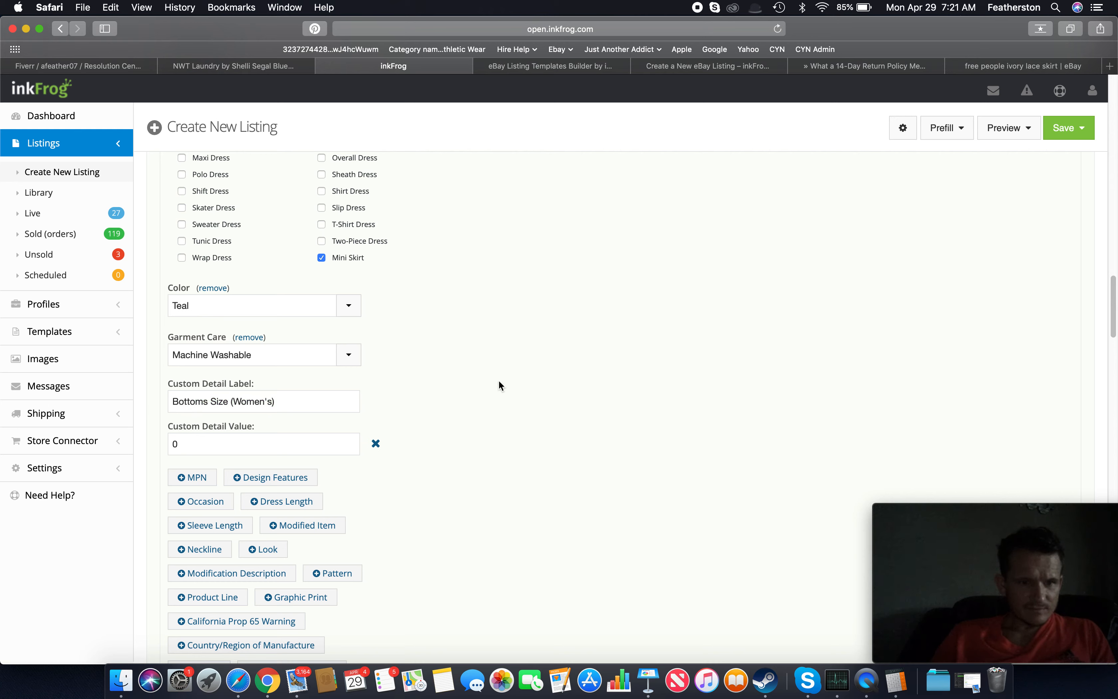
{"action": "scroll", "coordinate": [499, 385], "scroll_direction": "down", "scroll_amount": 1}
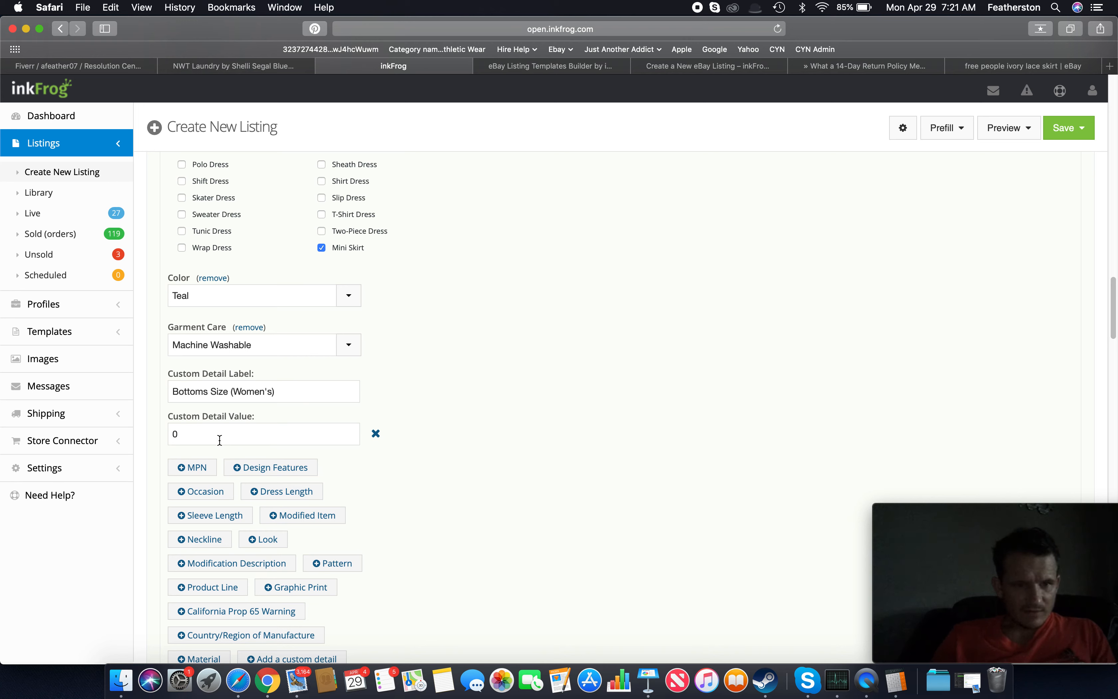
{"action": "left_click", "coordinate": [375, 433]}
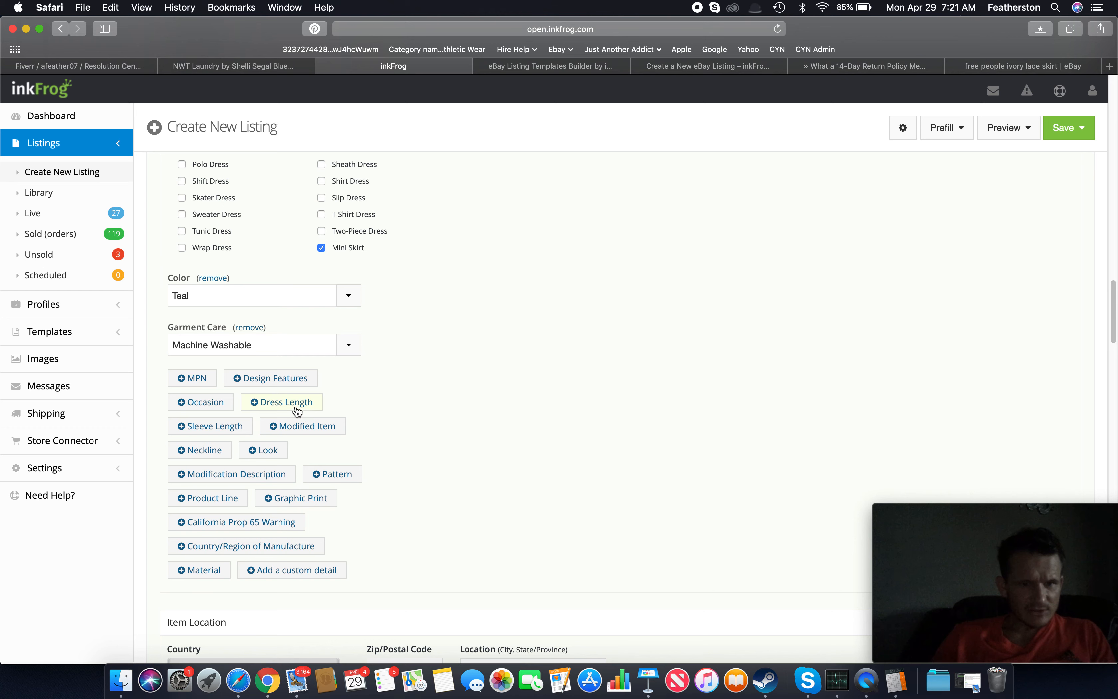
- Add the Occasion detail to the item specifics and set it to Casual
{"action": "left_click", "coordinate": [217, 402]}
{"action": "left_click", "coordinate": [216, 303]}
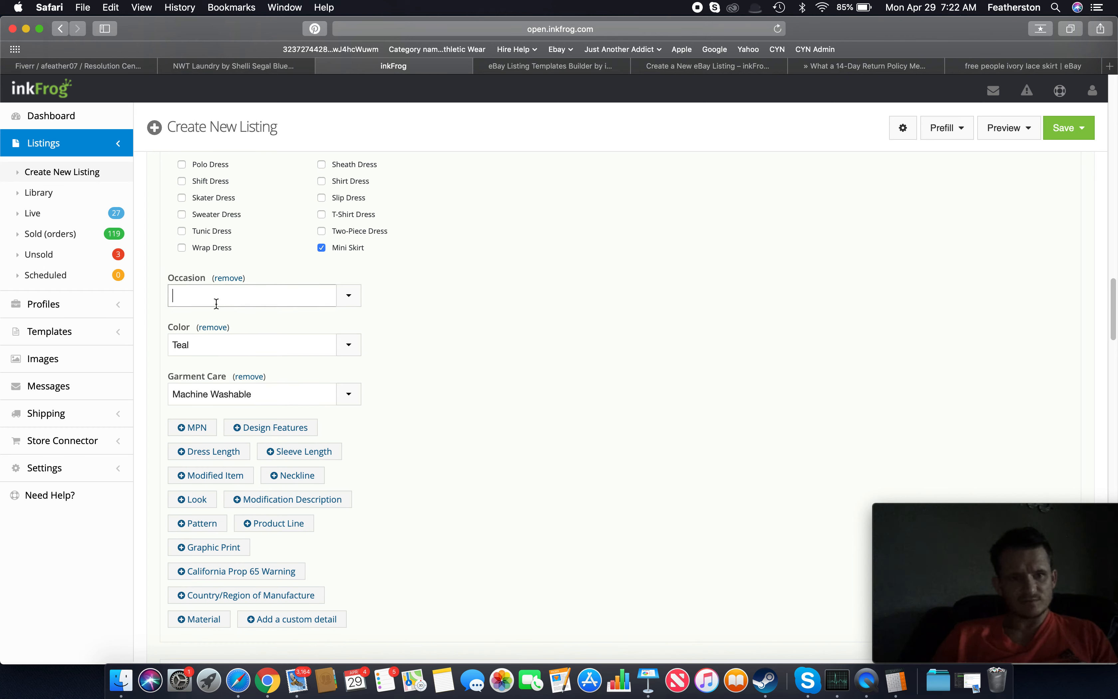
{"action": "type", "text": "Casu"}
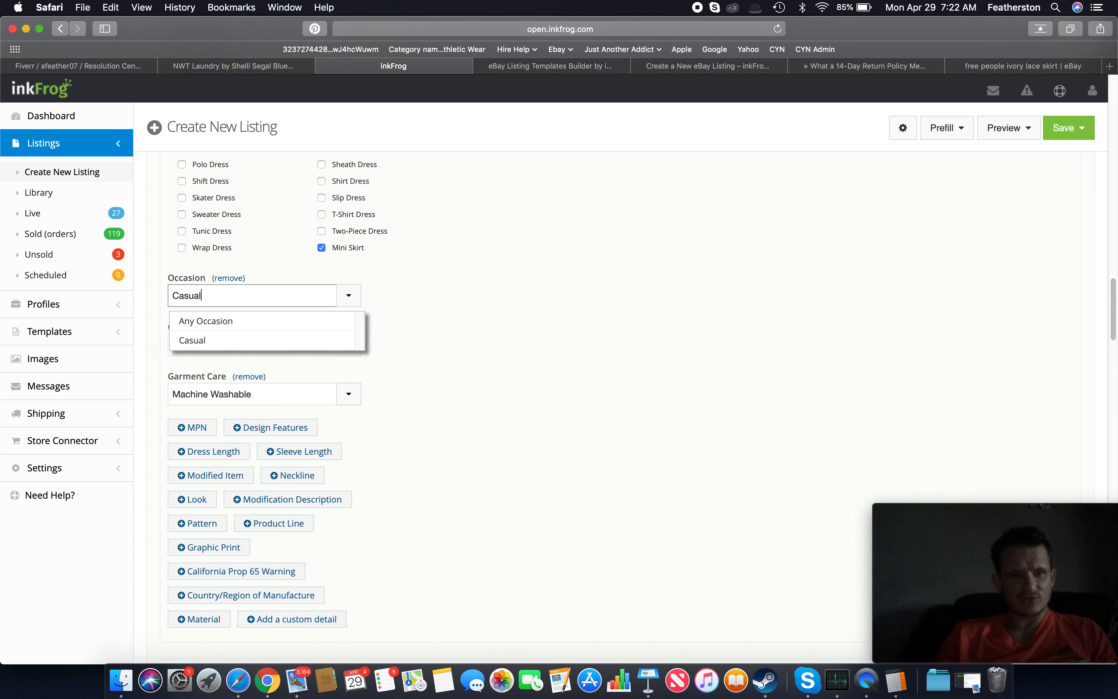
{"action": "type", "text": "al"}
{"action": "left_click", "coordinate": [216, 326]}
- Enter the item's zip code and set the item location to Texas
{"action": "scroll", "coordinate": [429, 406], "scroll_direction": "down", "scroll_amount": 3}
{"action": "scroll", "coordinate": [430, 408], "scroll_direction": "down", "scroll_amount": 3}
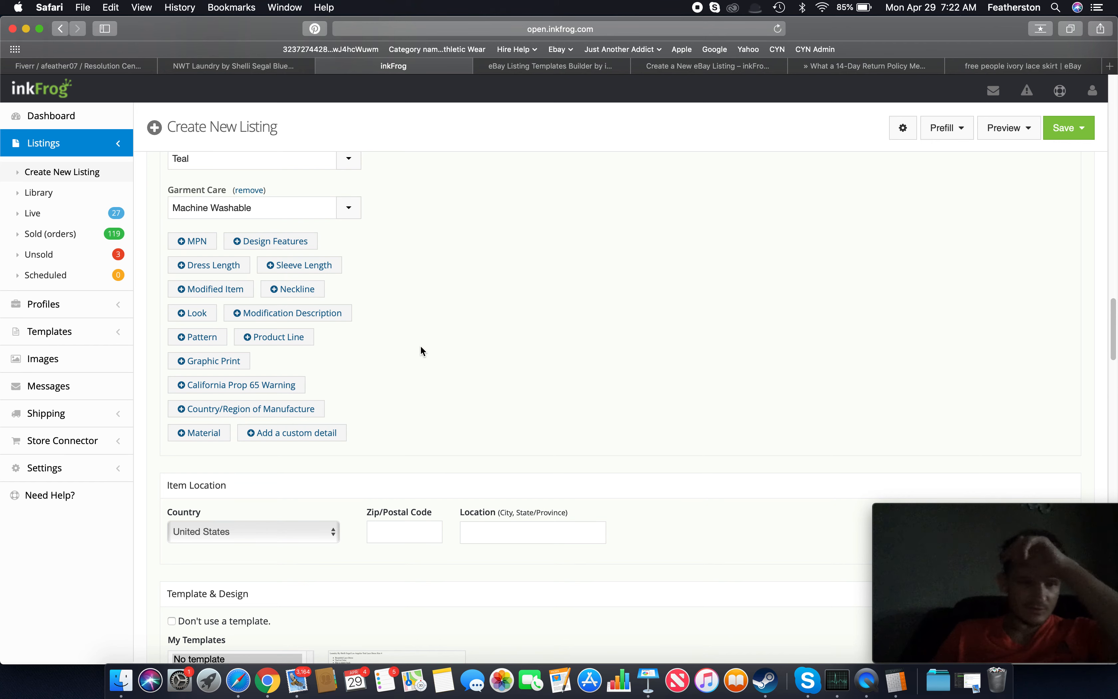
{"action": "scroll", "coordinate": [421, 350], "scroll_direction": "down", "scroll_amount": 7}
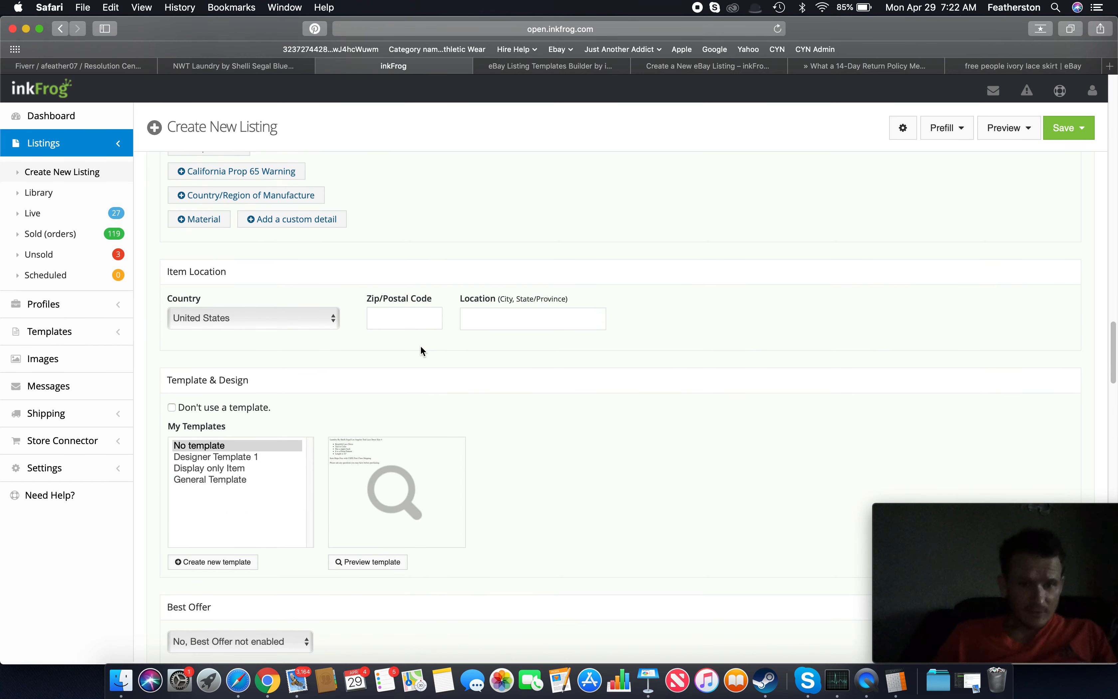
{"action": "left_click", "coordinate": [398, 312]}
{"action": "type", "text": "761"}
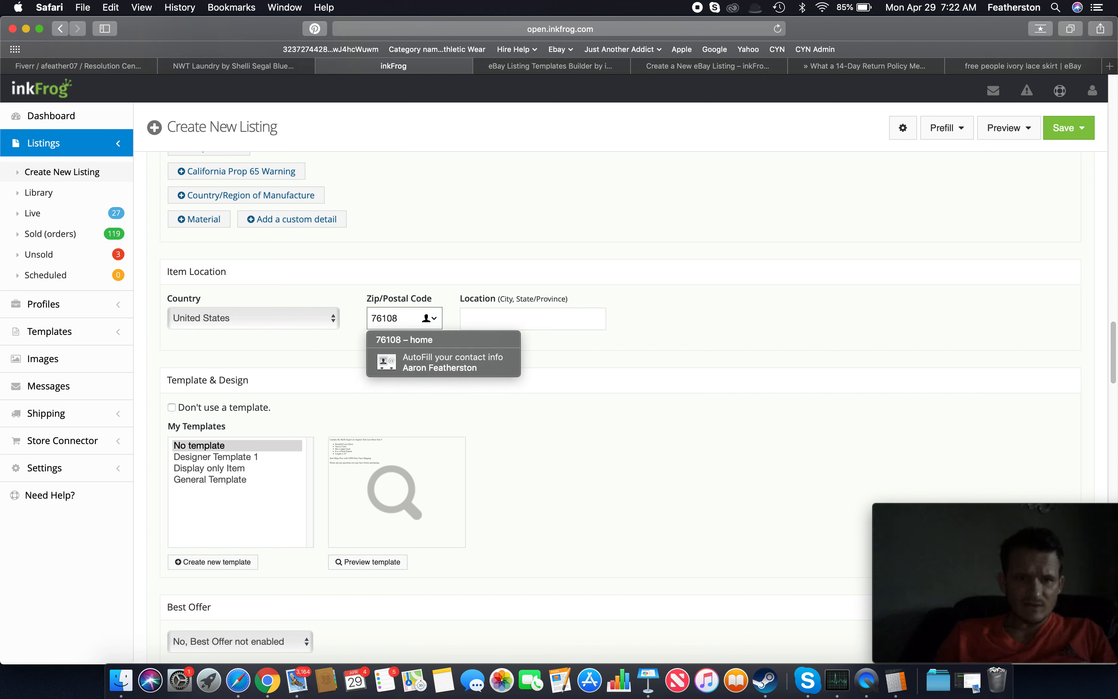
{"action": "type", "text": "08"}
{"action": "left_click", "coordinate": [516, 313]}
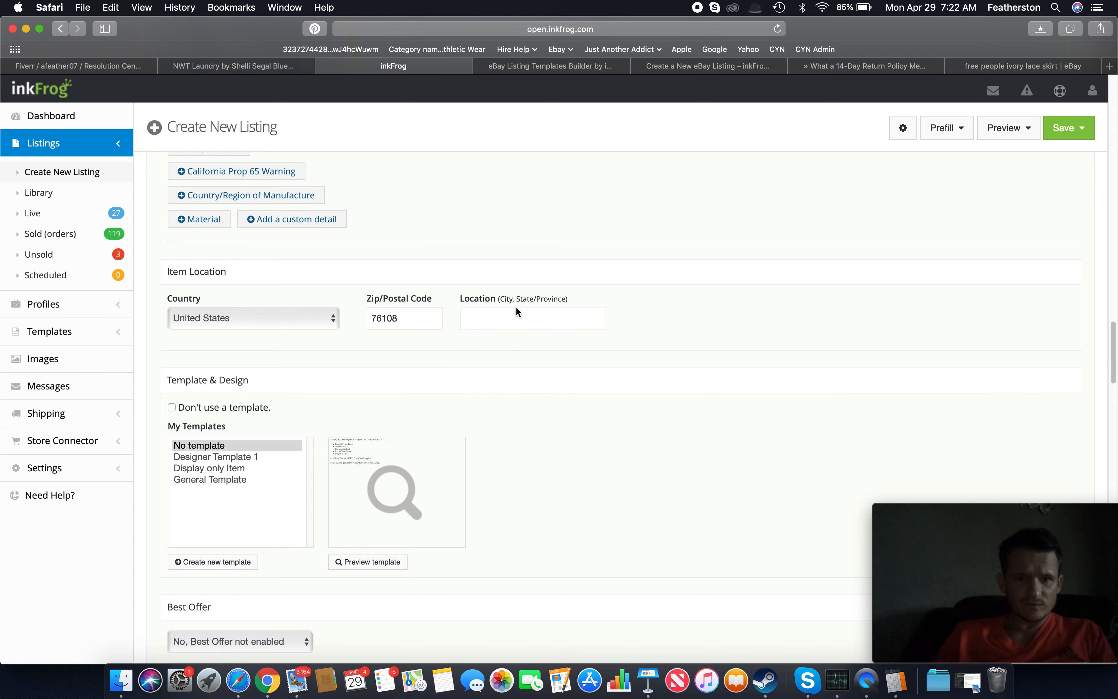
{"action": "left_click", "coordinate": [517, 313]}
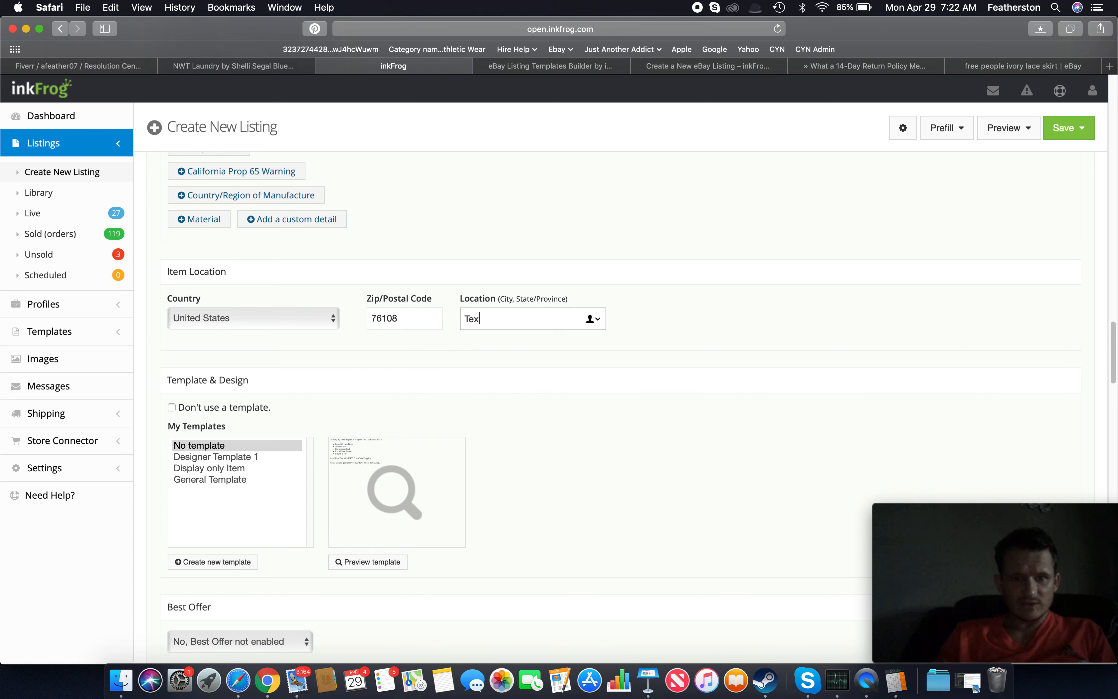
{"action": "left_click", "coordinate": [568, 414]}
- Apply Designer Template 1 as the listing's template
{"action": "scroll", "coordinate": [567, 413], "scroll_direction": "down", "scroll_amount": 4}
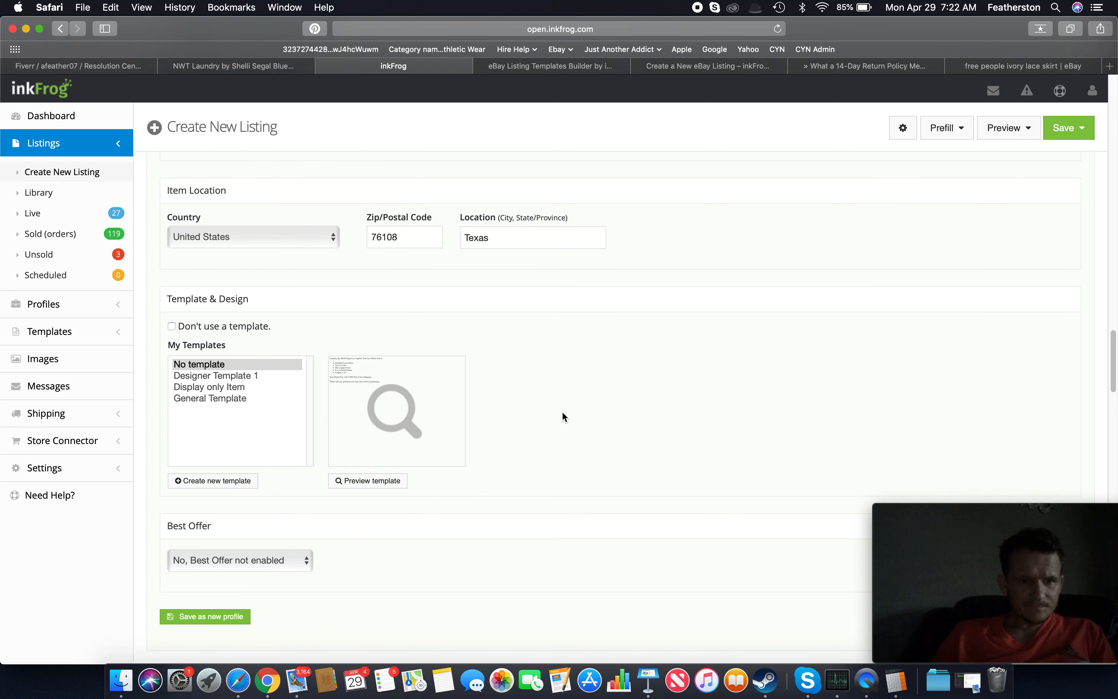
{"action": "left_click", "coordinate": [206, 376]}
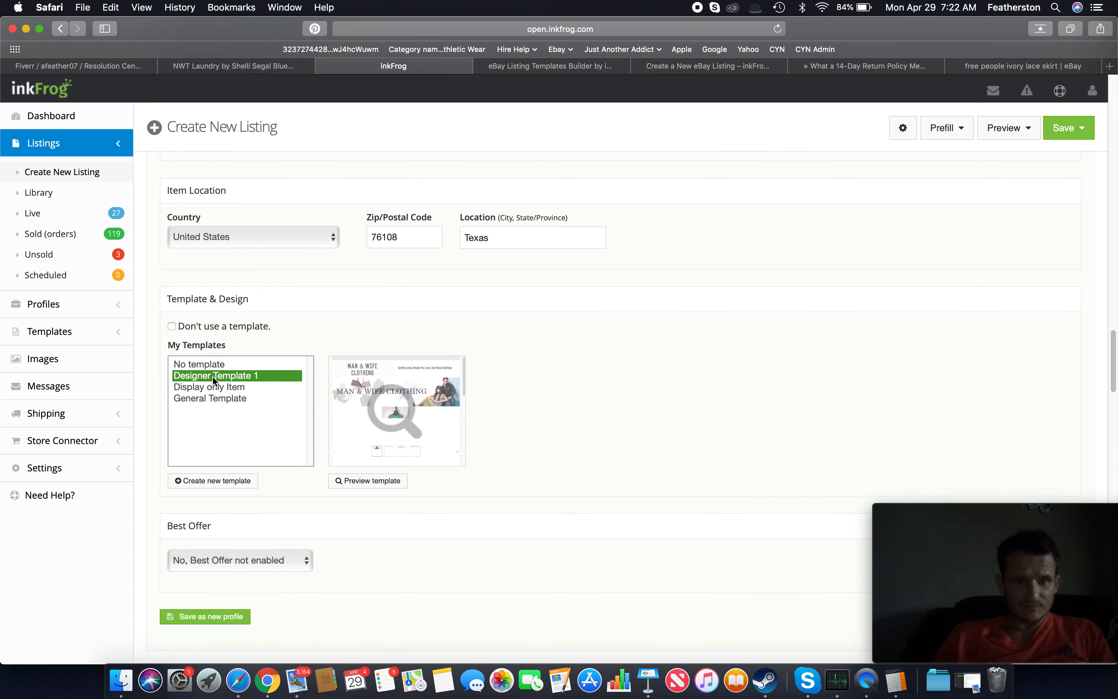
- Set the listing price to $18.99
{"action": "scroll", "coordinate": [443, 460], "scroll_direction": "down", "scroll_amount": 5}
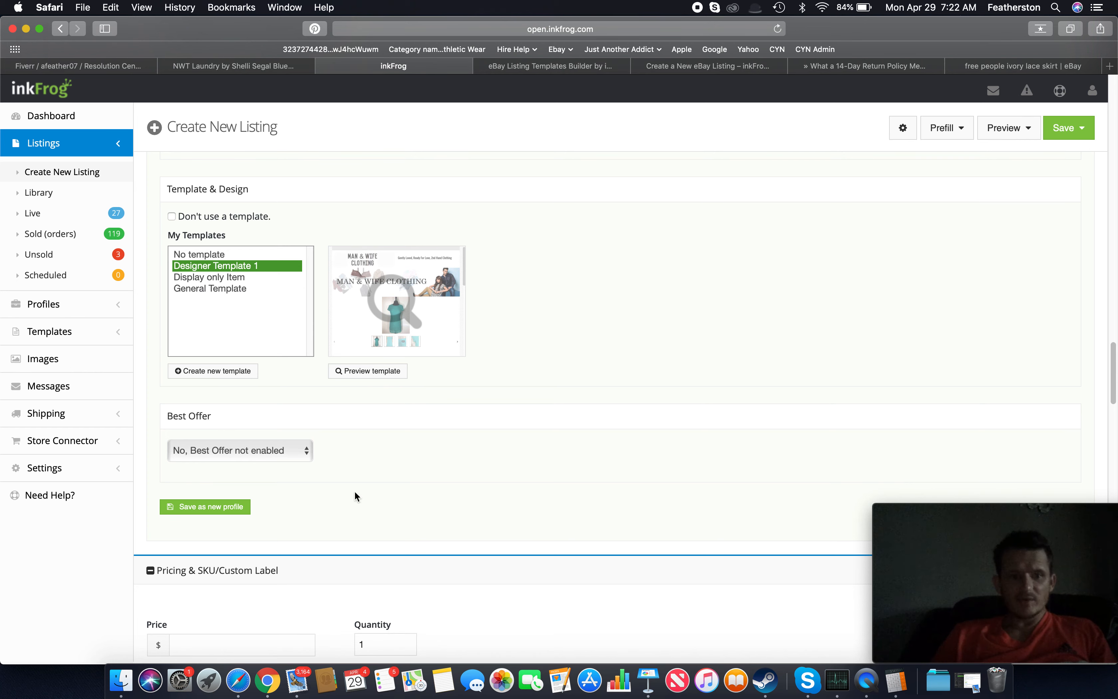
{"action": "scroll", "coordinate": [370, 487], "scroll_direction": "down", "scroll_amount": 1}
{"action": "scroll", "coordinate": [370, 487], "scroll_direction": "down", "scroll_amount": 7}
{"action": "scroll", "coordinate": [369, 487], "scroll_direction": "down", "scroll_amount": 4}
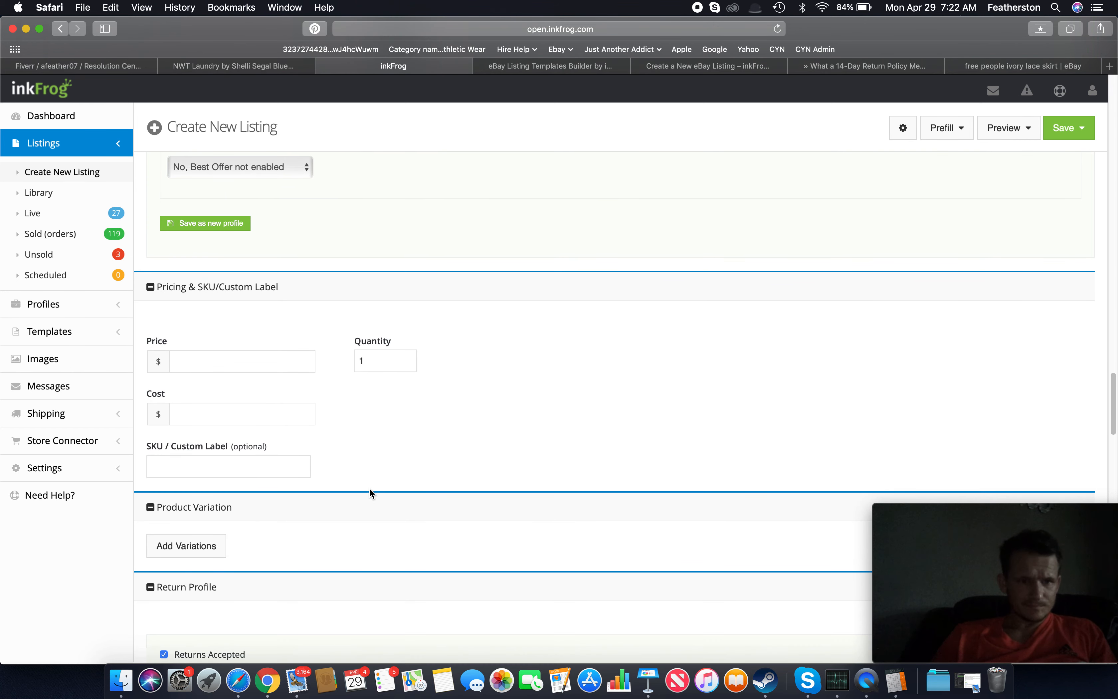
{"action": "left_click", "coordinate": [272, 362]}
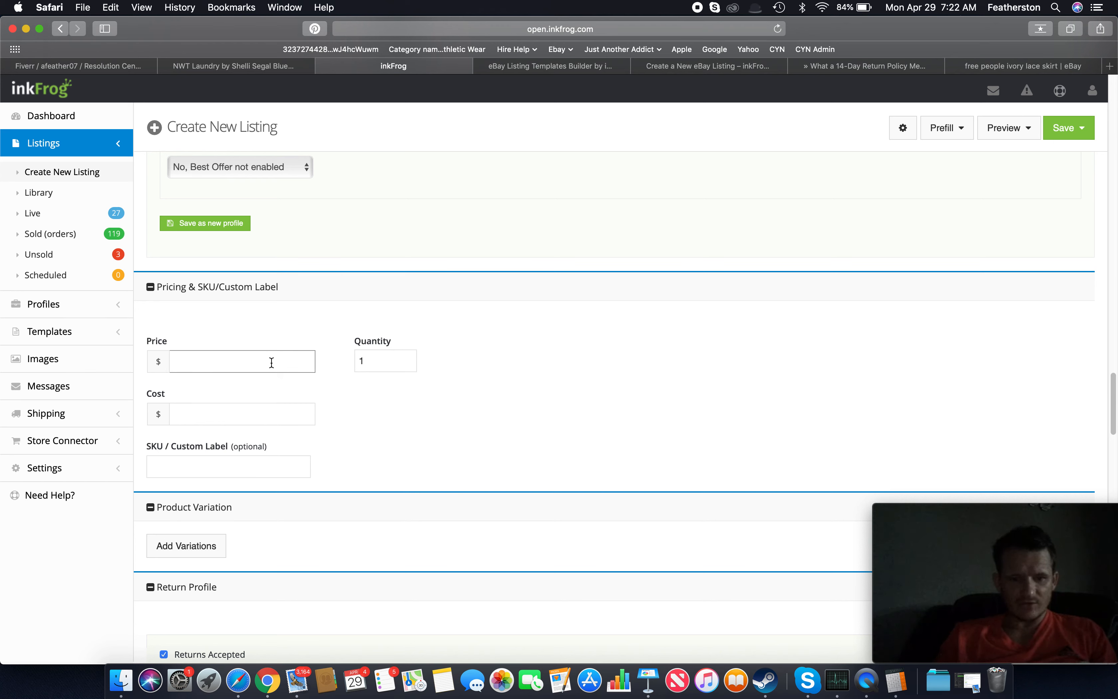
{"action": "type", "text": "2"}
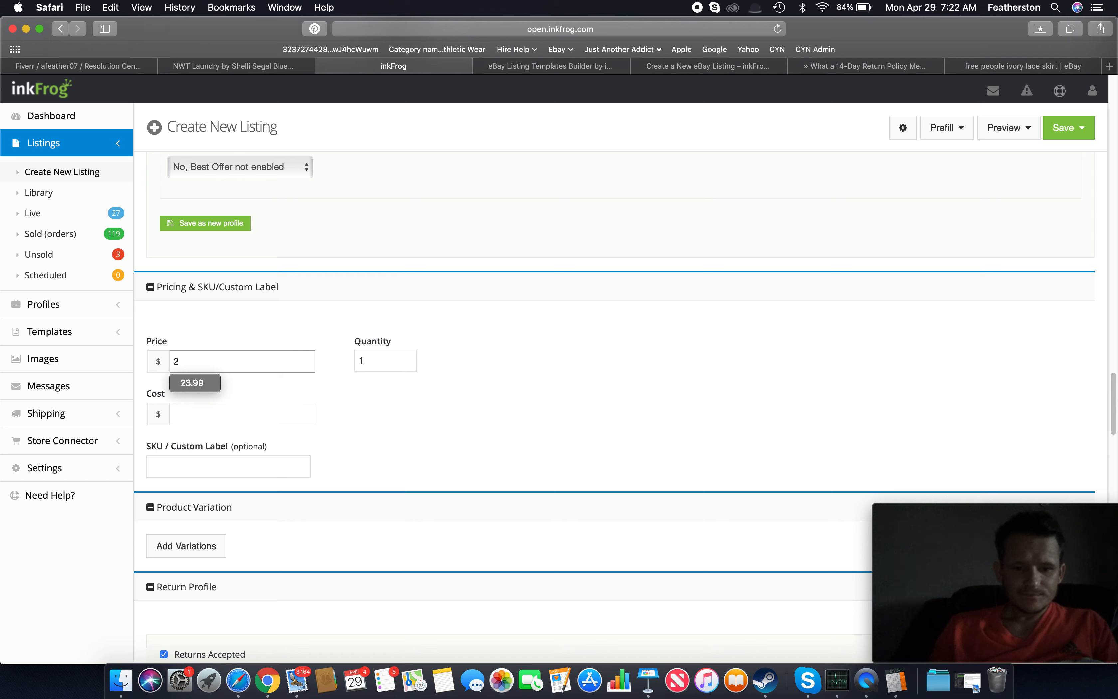
{"action": "key", "text": "BackSpace"}
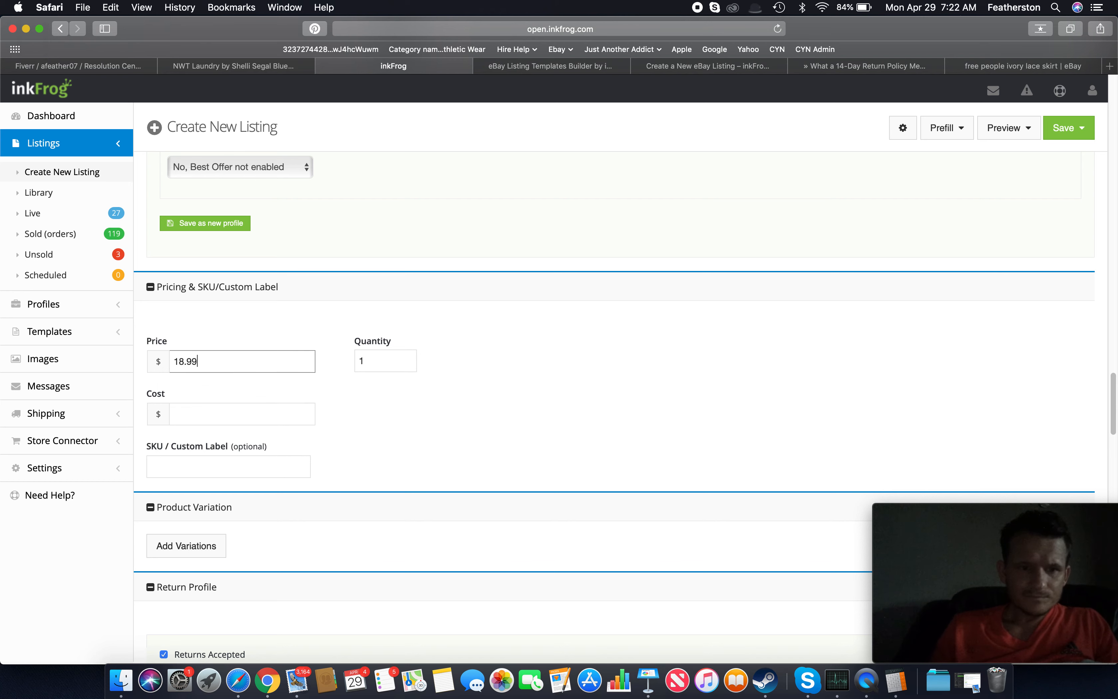
- Turn off both domestic and international returns in the return profile
{"action": "scroll", "coordinate": [369, 412], "scroll_direction": "down", "scroll_amount": 5}
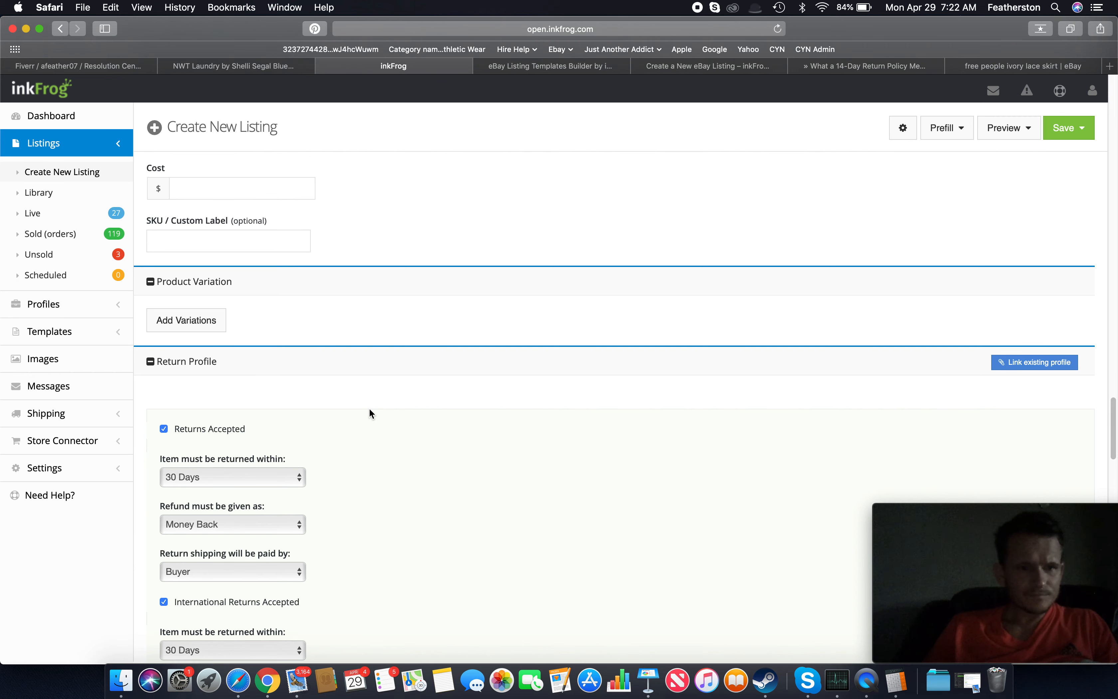
{"action": "scroll", "coordinate": [387, 451], "scroll_direction": "down", "scroll_amount": 5}
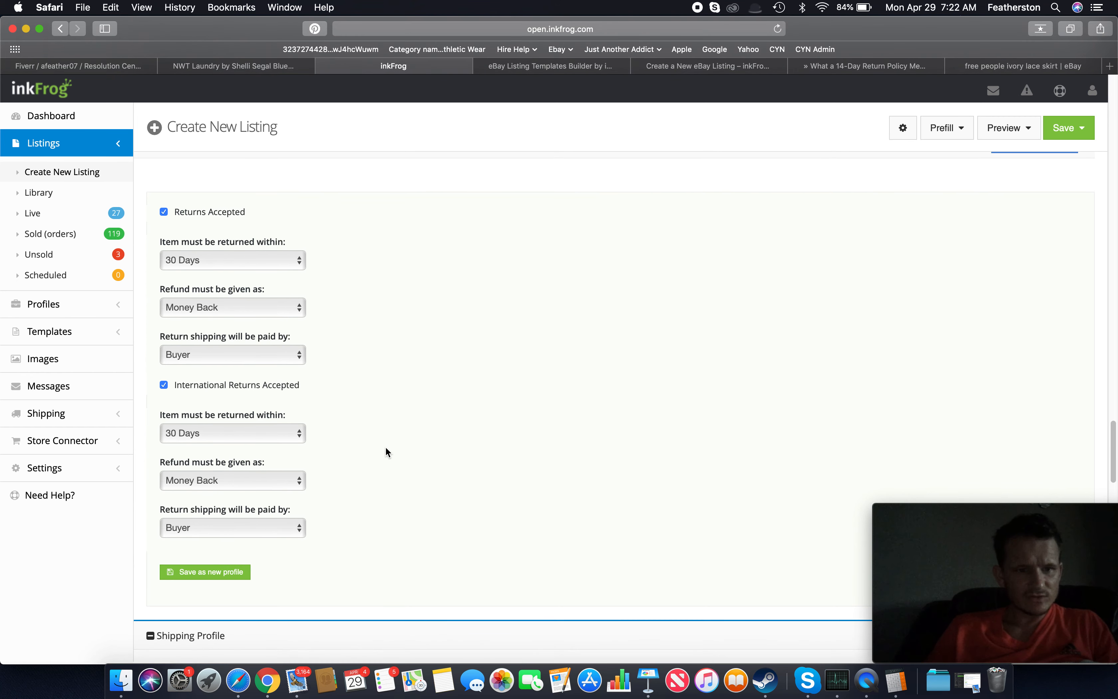
{"action": "left_click", "coordinate": [164, 212]}
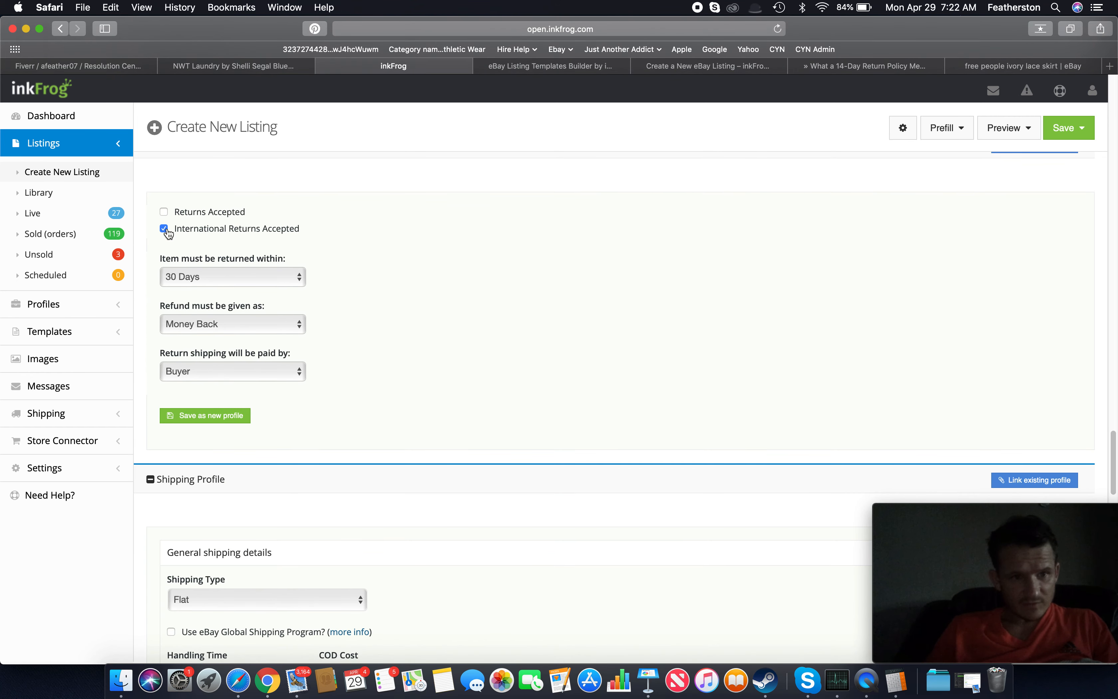
{"action": "left_click", "coordinate": [164, 228]}
- Link the existing First Class Package shipping profile to the listing
{"action": "scroll", "coordinate": [311, 371], "scroll_direction": "down", "scroll_amount": 3}
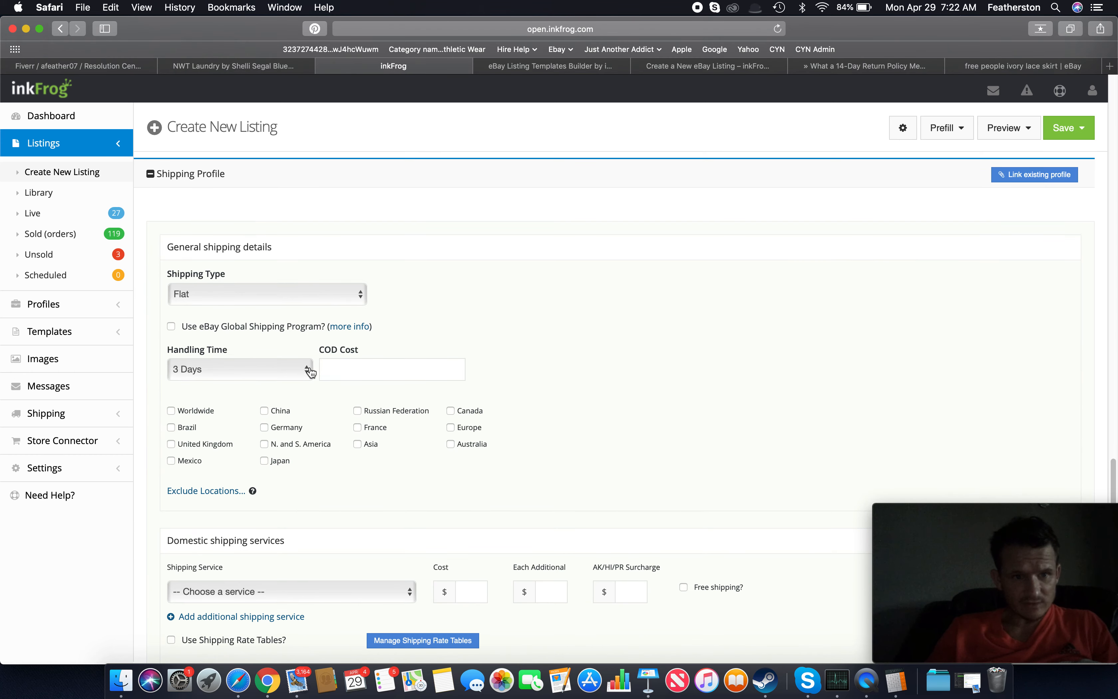
{"action": "left_click", "coordinate": [1055, 174]}
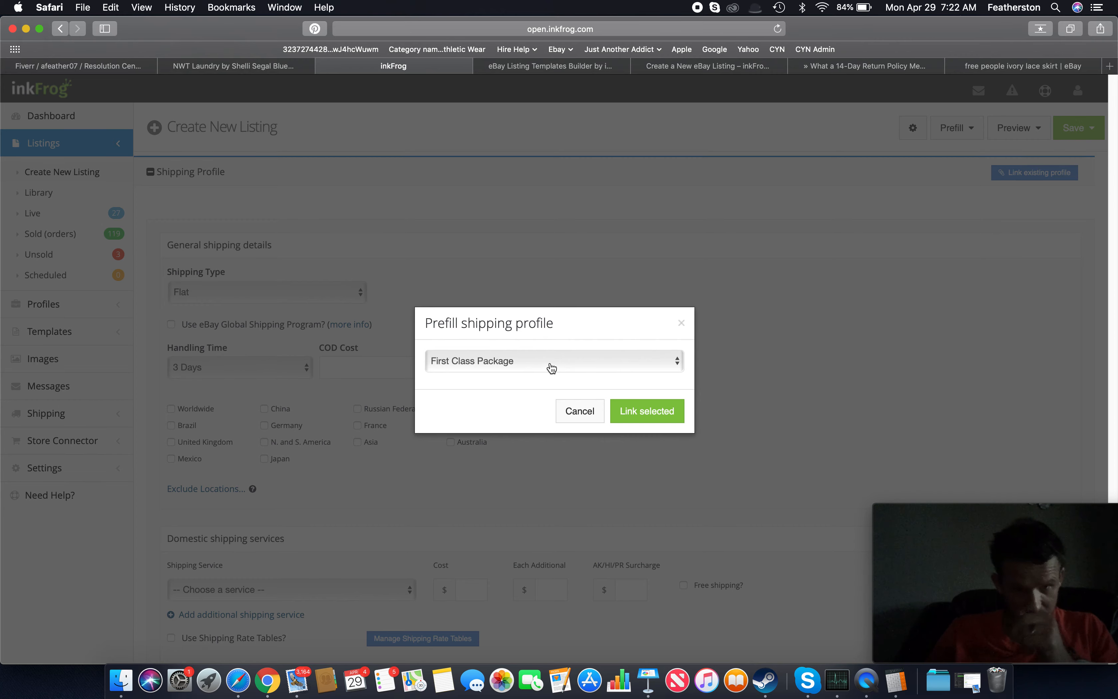
{"action": "left_click", "coordinate": [635, 407]}
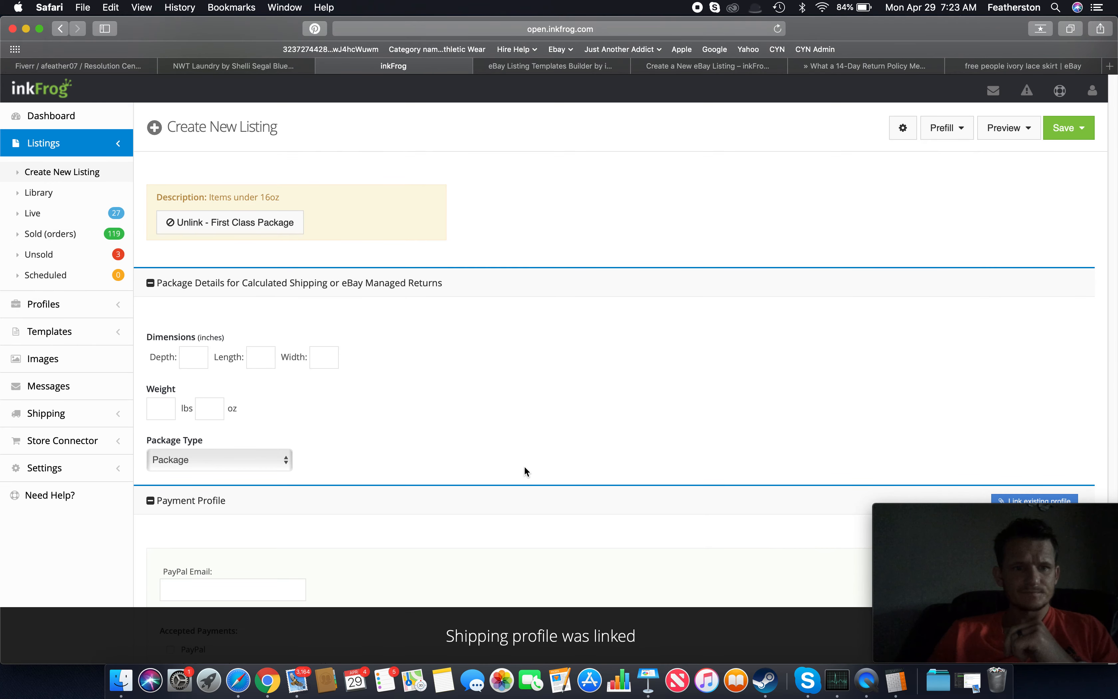
- Set the package dimensions to depth 1, length 13 and width 10 inches, and the weight to 8 oz
{"action": "scroll", "coordinate": [225, 349], "scroll_direction": "down", "scroll_amount": 3}
{"action": "left_click", "coordinate": [204, 277]}
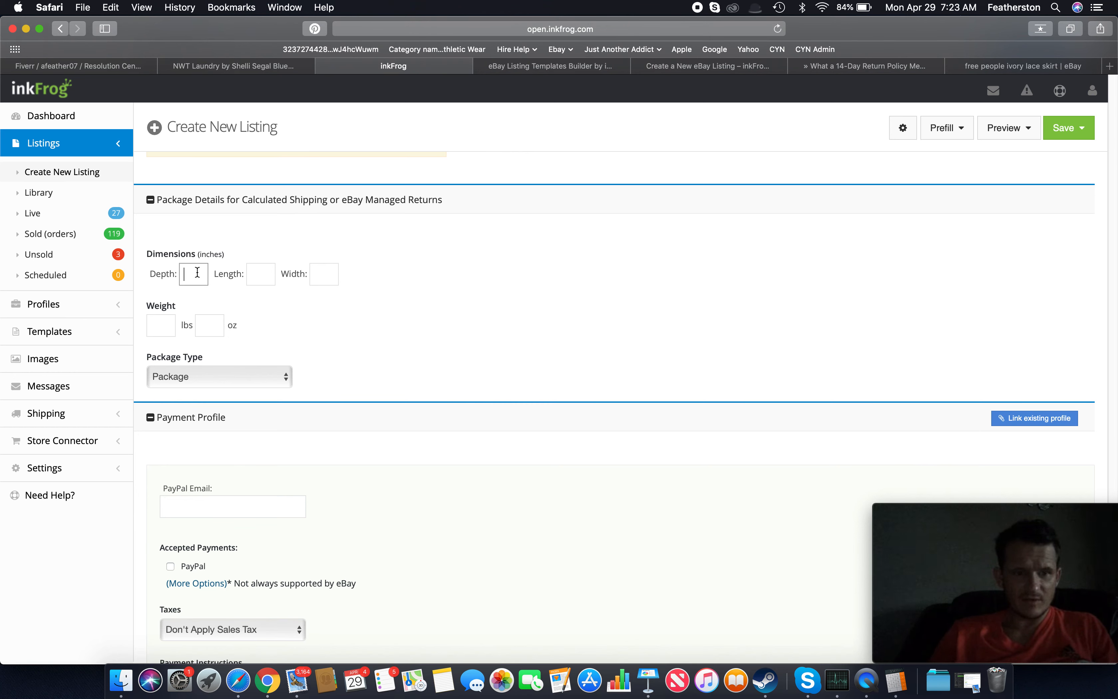
{"action": "type", "text": "1"}
{"action": "left_click", "coordinate": [273, 268]}
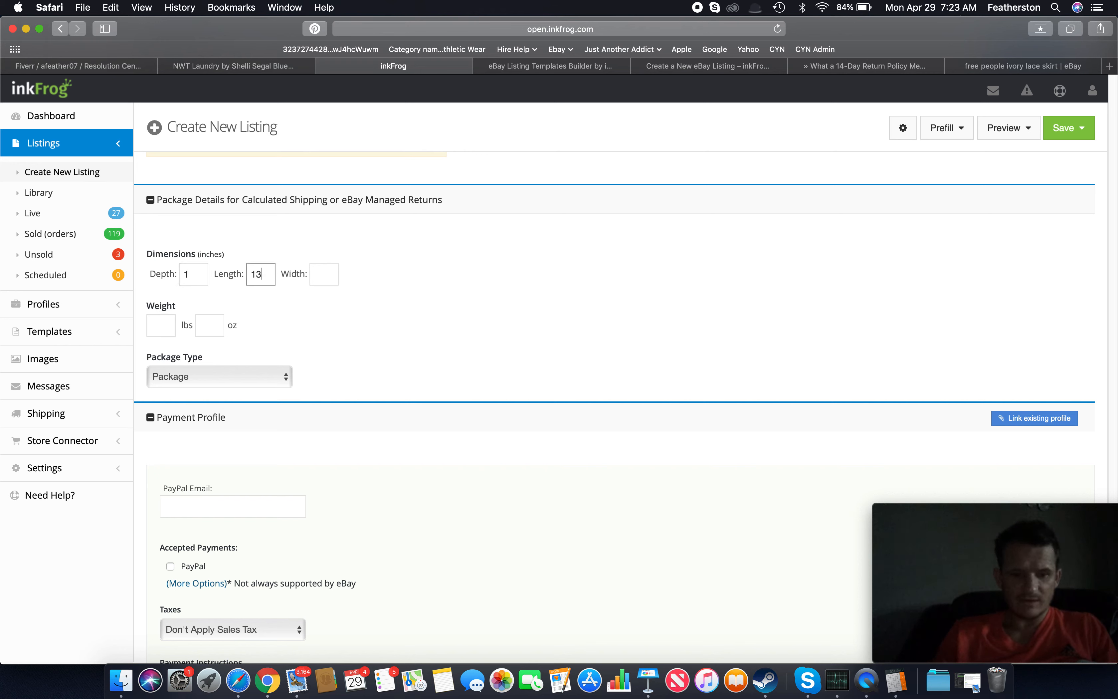
{"action": "left_click", "coordinate": [334, 278]}
{"action": "type", "text": "10"}
{"action": "left_click", "coordinate": [203, 328]}
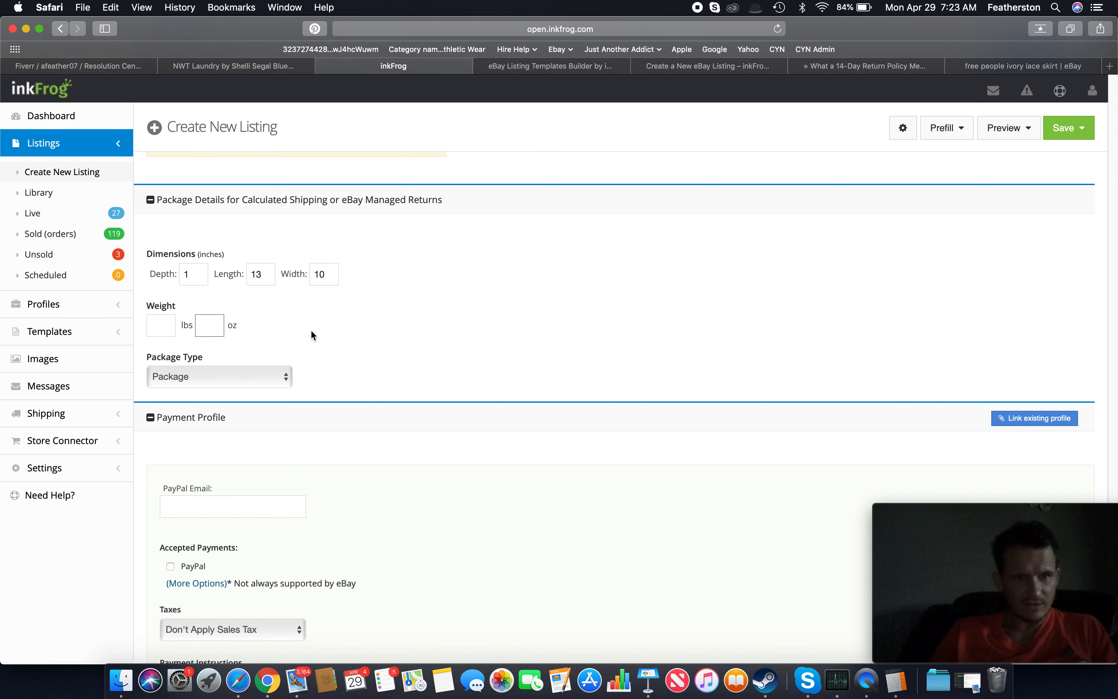
{"action": "type", "text": "8"}
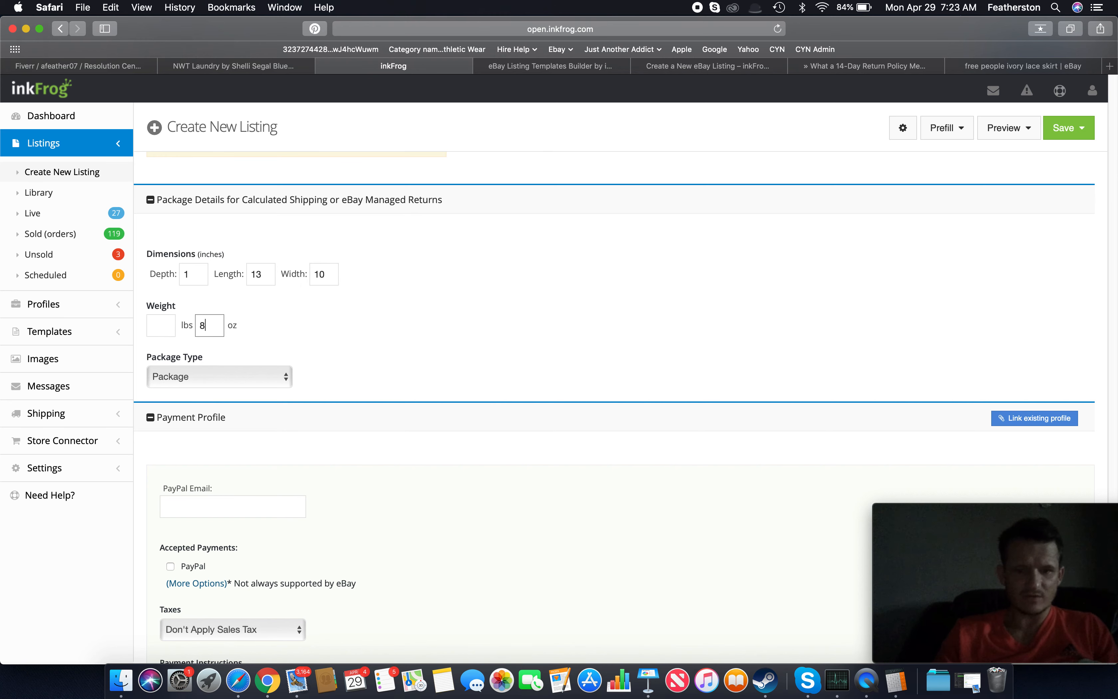
- Link the existing Paypal Payment profile to the listing
{"action": "scroll", "coordinate": [372, 342], "scroll_direction": "down", "scroll_amount": 5}
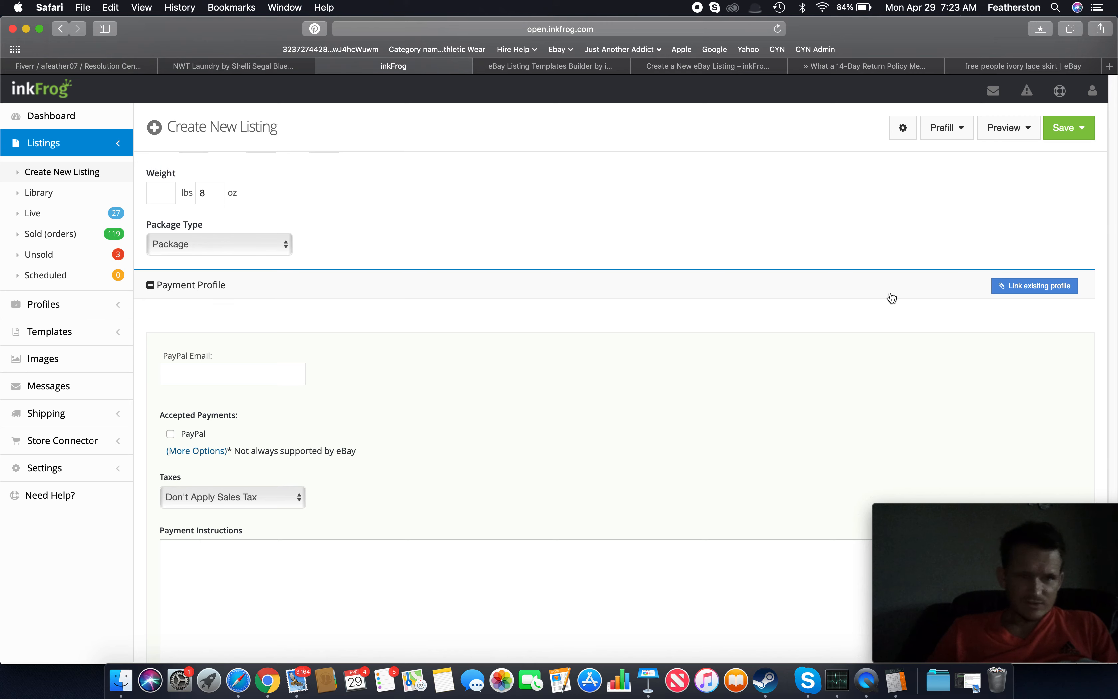
{"action": "left_click", "coordinate": [1000, 286]}
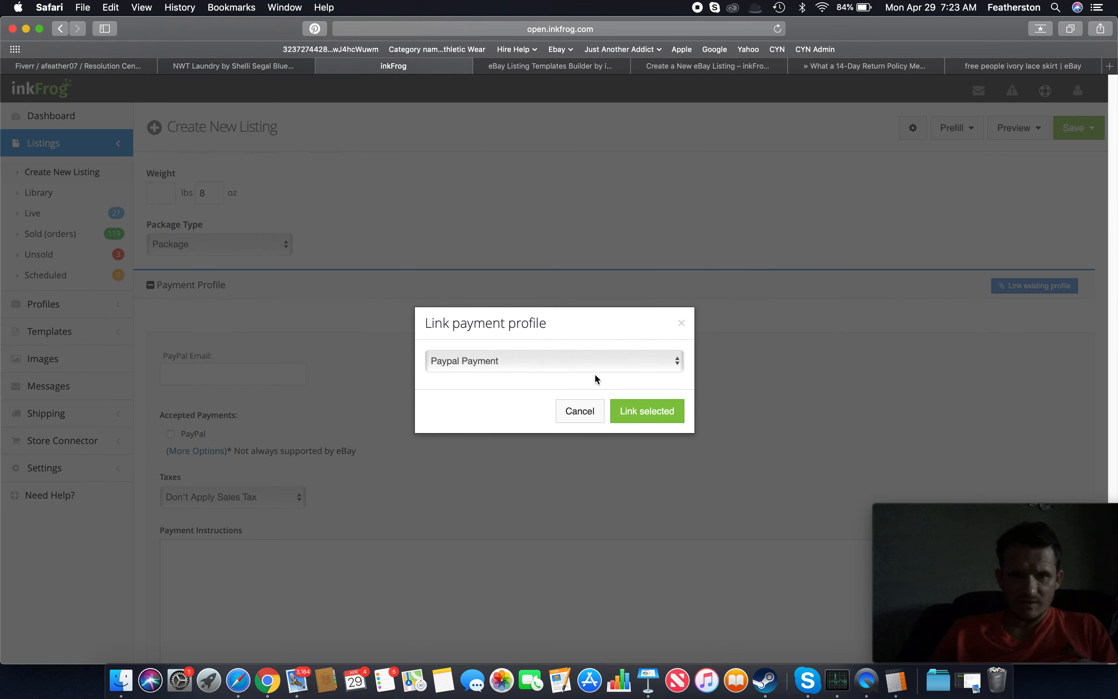
{"action": "left_click", "coordinate": [642, 412]}
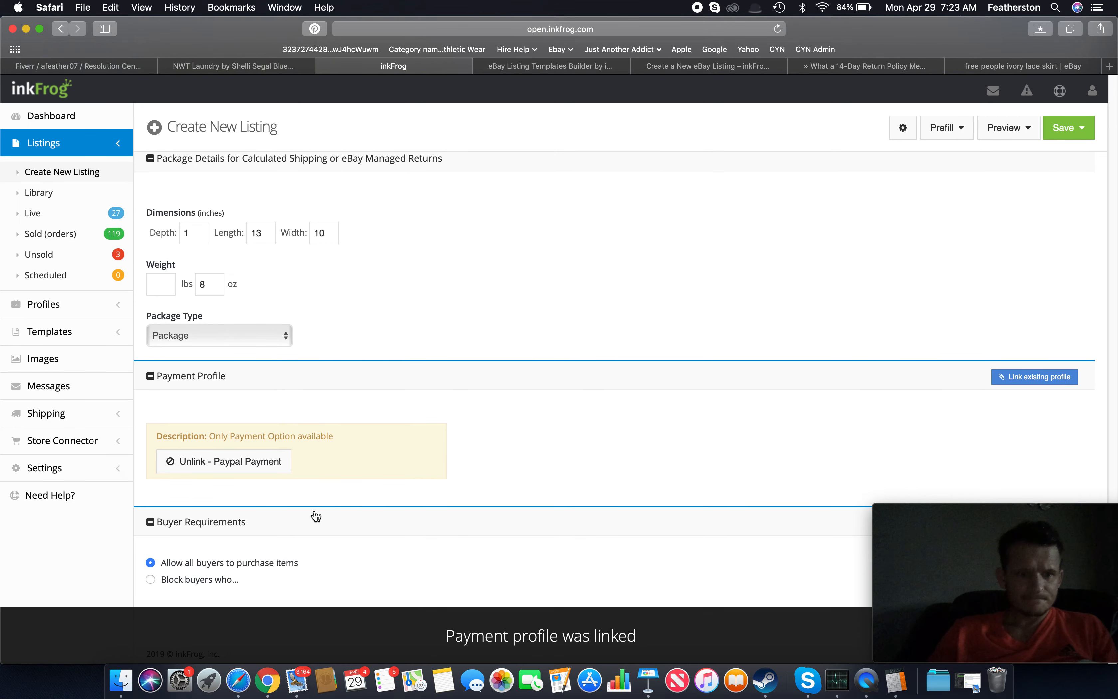
- Save the listing settings as a new master profile named "Dress" with the description "Dress Listing"
{"action": "scroll", "coordinate": [487, 288], "scroll_direction": "up", "scroll_amount": 20}
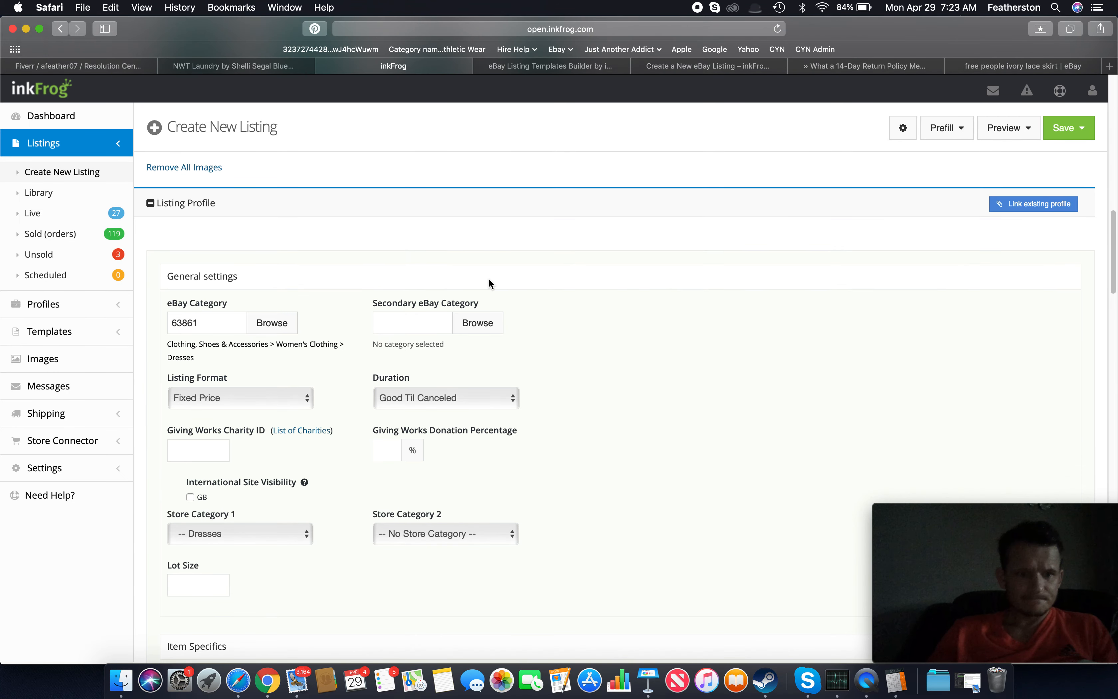
{"action": "left_click", "coordinate": [1070, 131]}
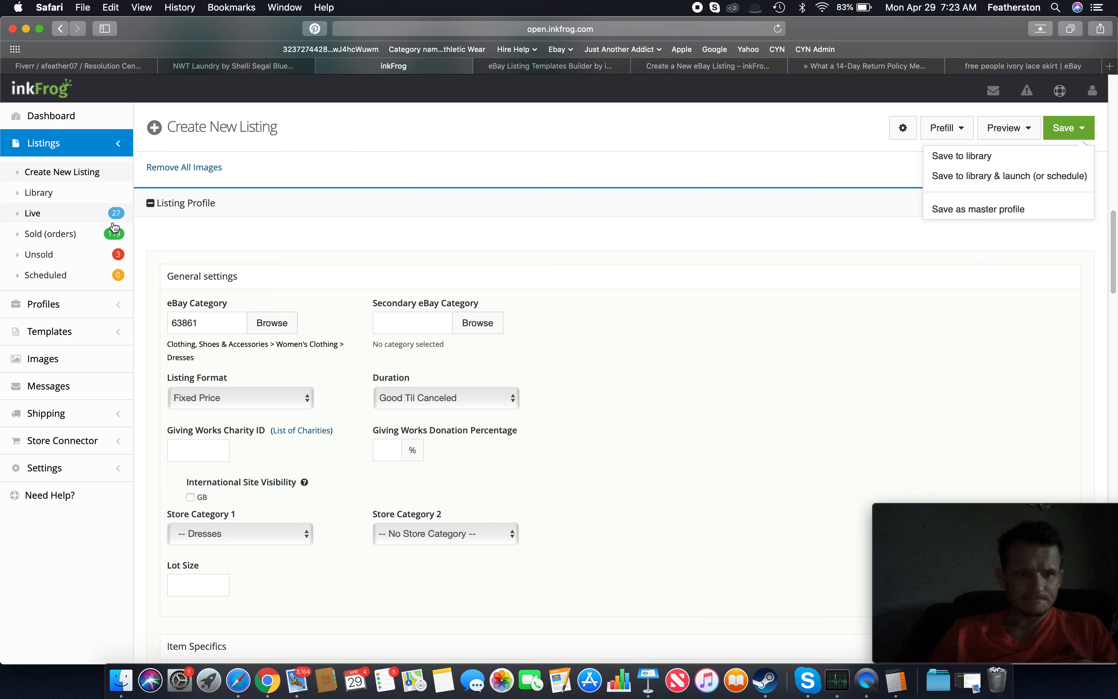
{"action": "left_click", "coordinate": [1045, 208]}
{"action": "left_click", "coordinate": [534, 327]}
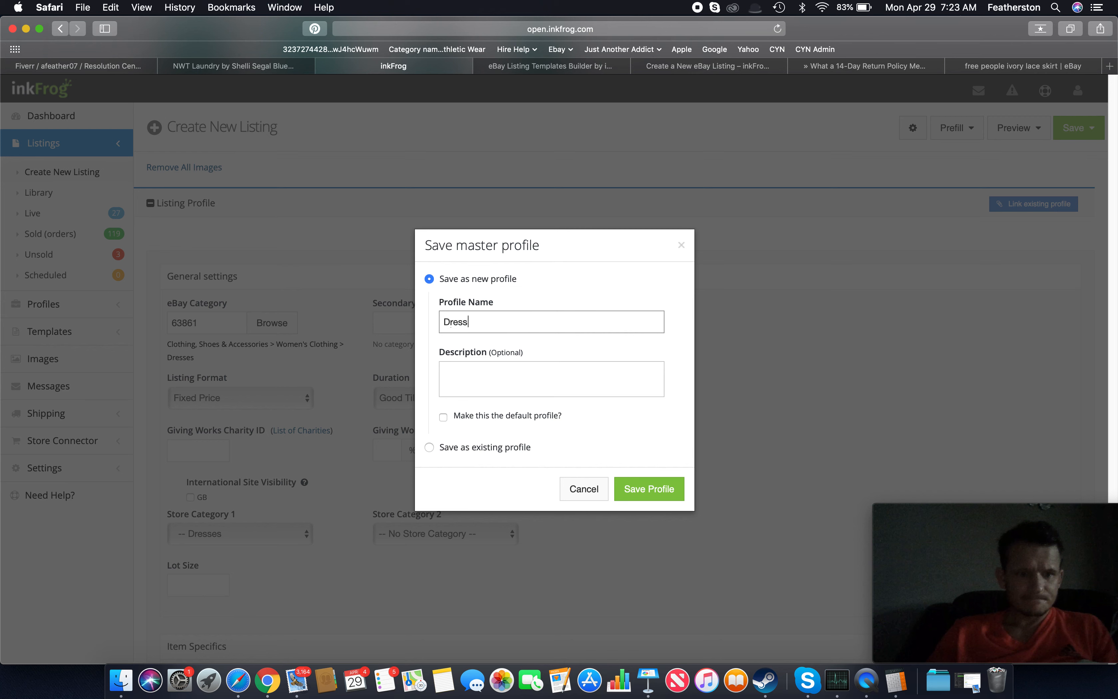
{"action": "type", "text": "Dress"}
{"action": "left_click", "coordinate": [589, 379]}
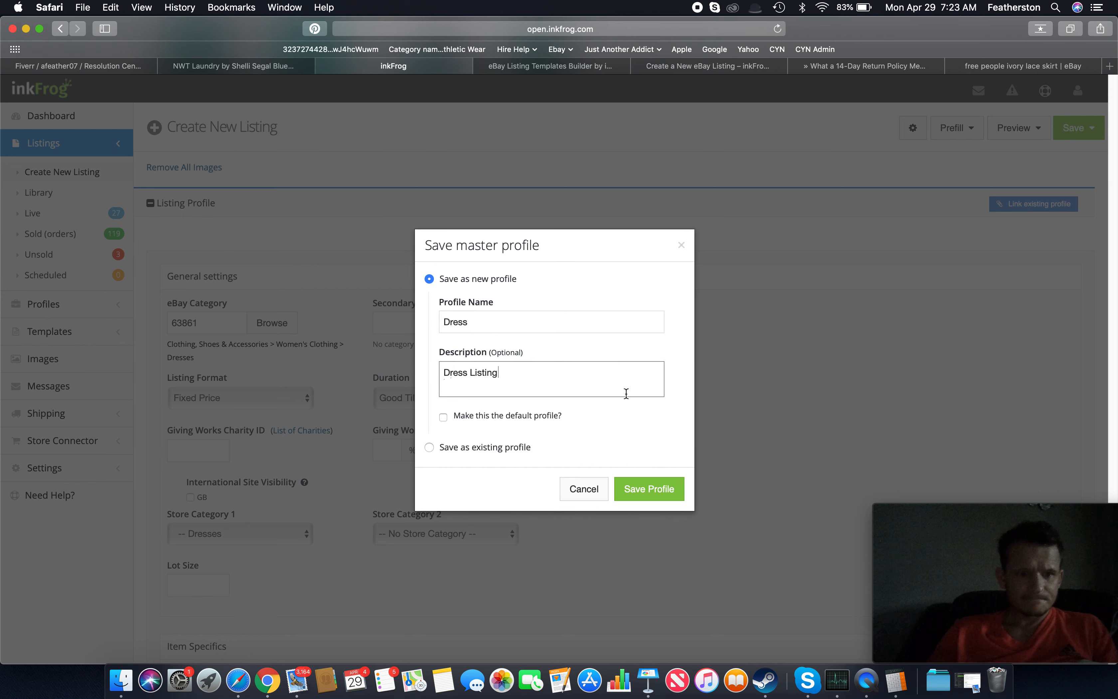
{"action": "left_click", "coordinate": [679, 489]}
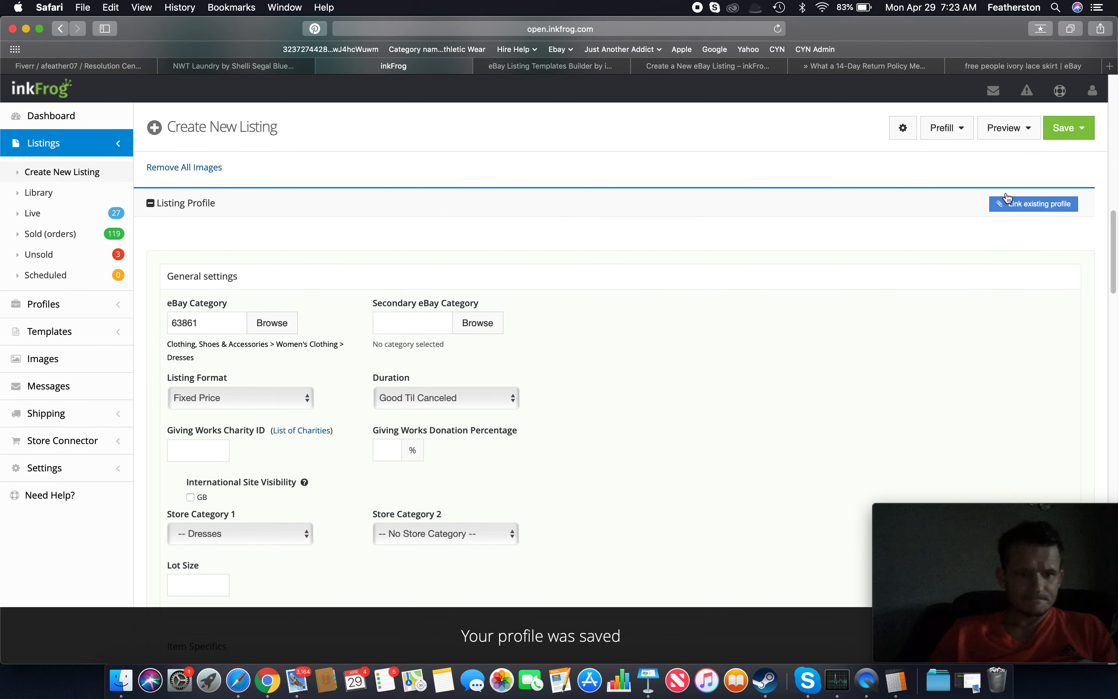
- Save the new listing to the library, then view the listing library and its folders
{"action": "left_click", "coordinate": [1067, 131]}
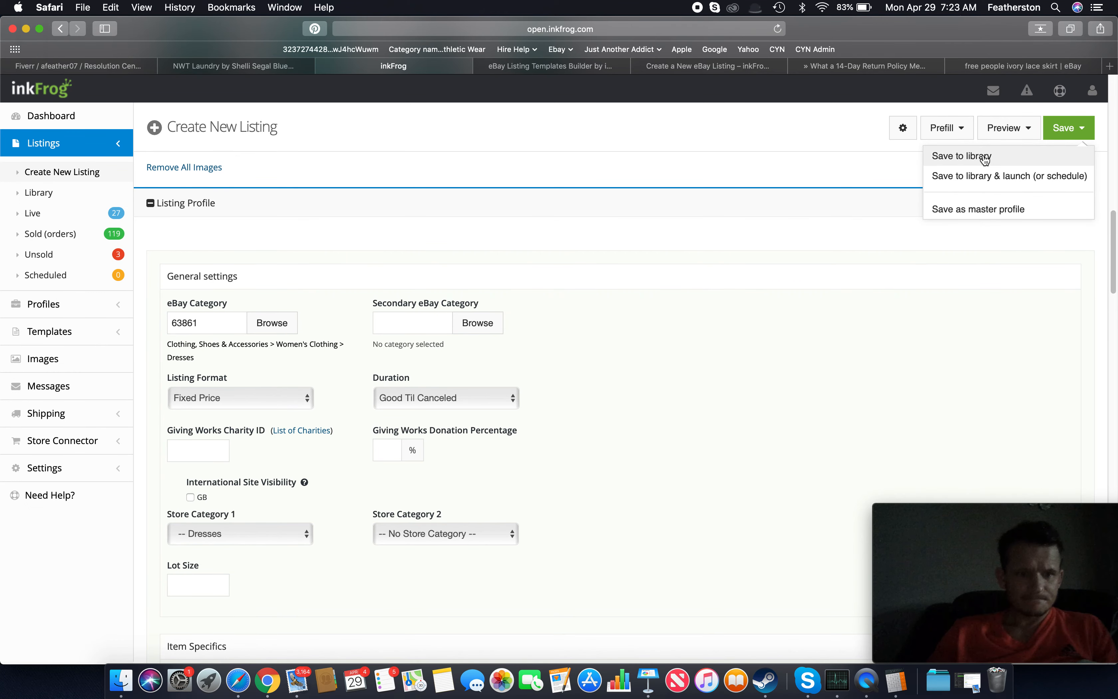
{"action": "left_click", "coordinate": [984, 157]}
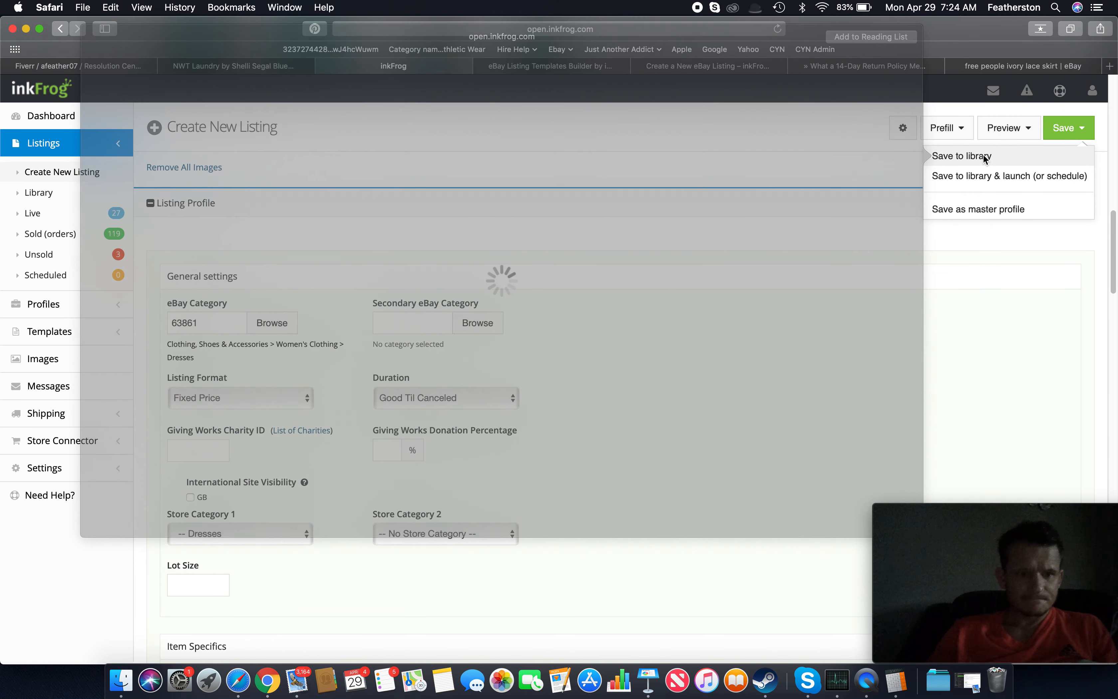
{"action": "left_click", "coordinate": [1062, 129]}
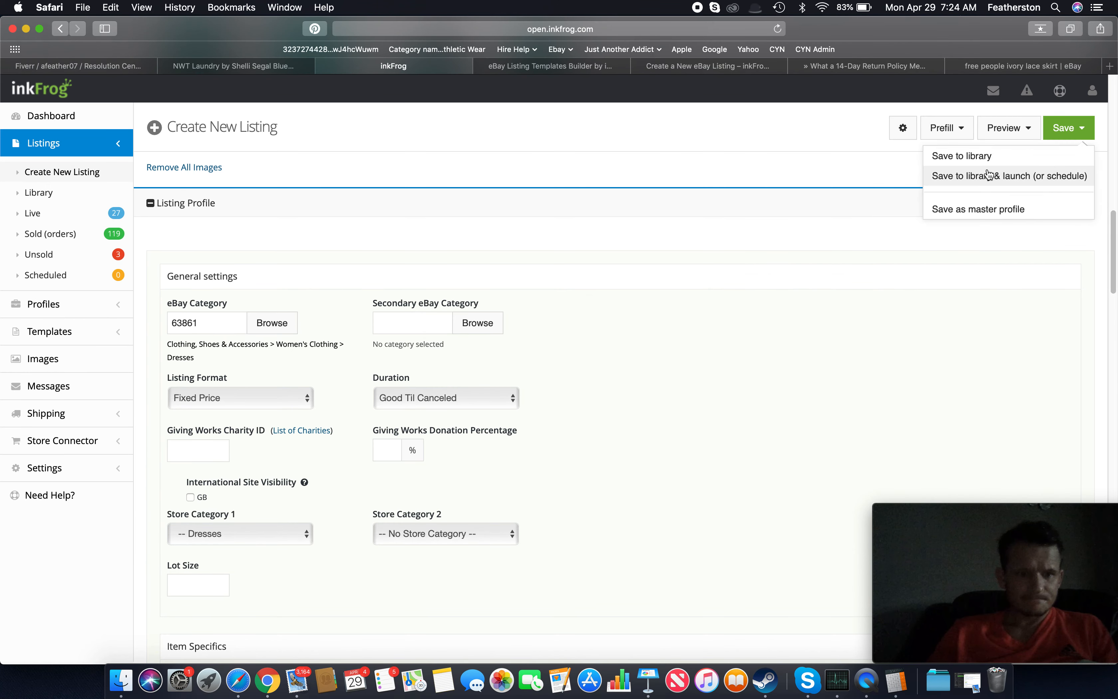
{"action": "left_click", "coordinate": [988, 159]}
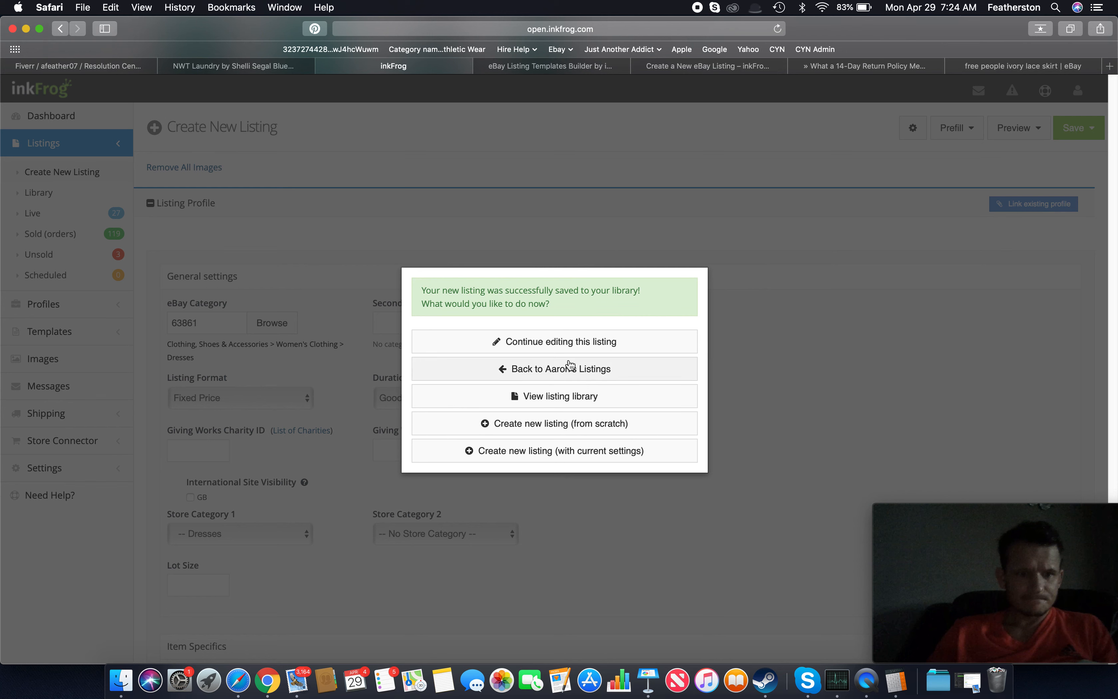
{"action": "left_click", "coordinate": [567, 402]}
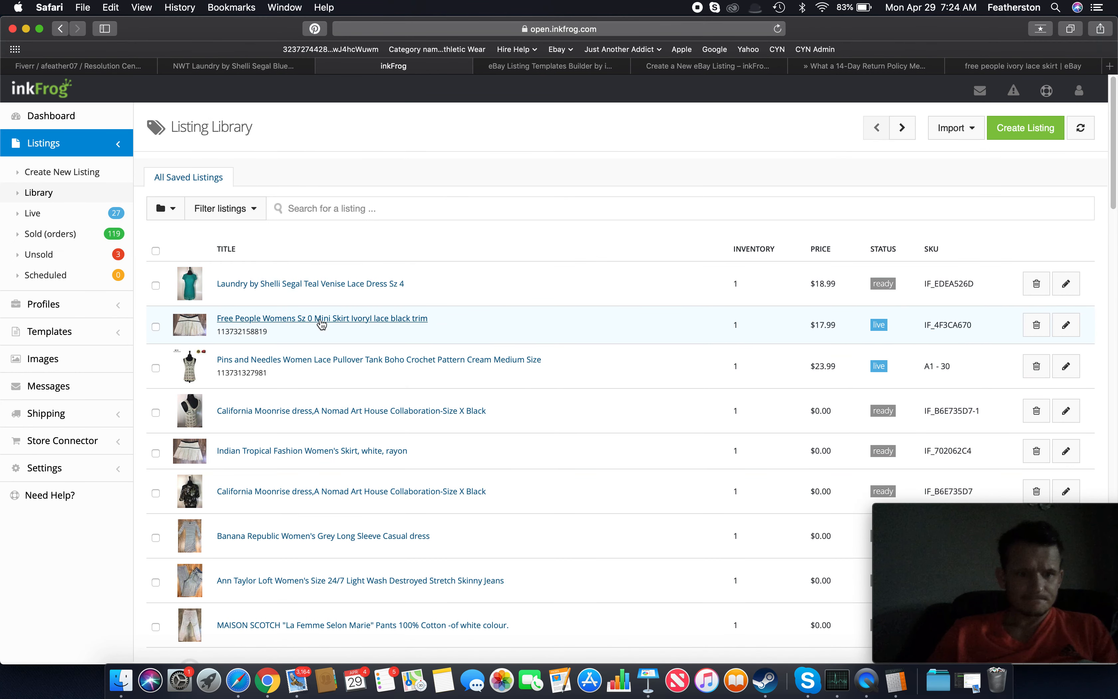
{"action": "left_click", "coordinate": [171, 209]}
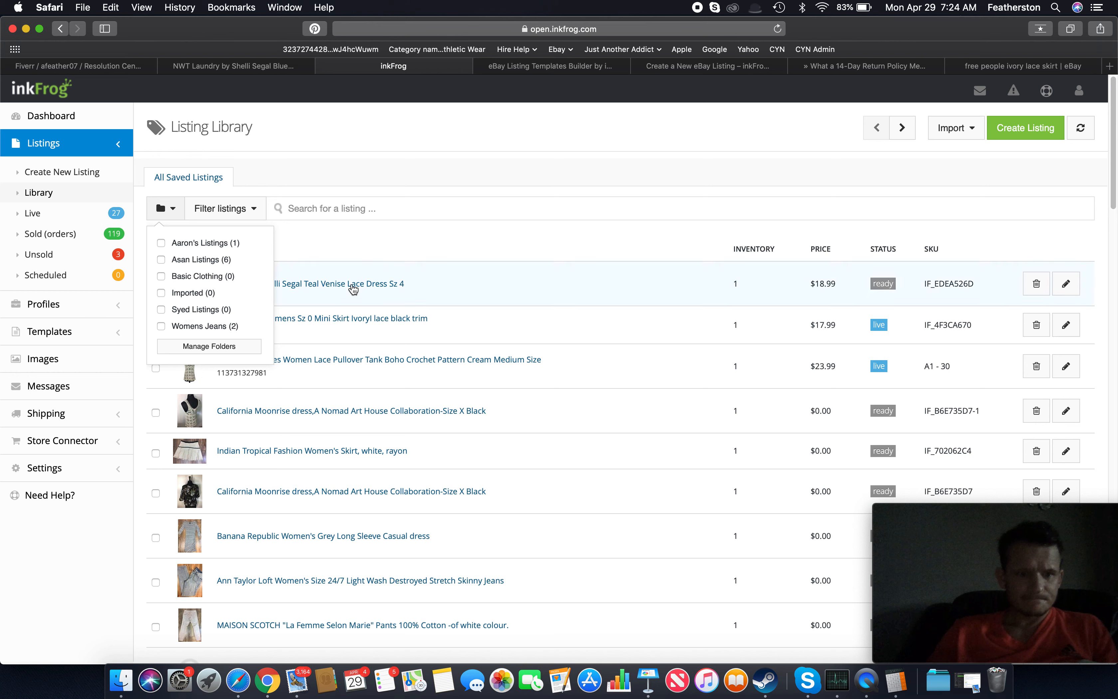
{"action": "left_click", "coordinate": [451, 172]}
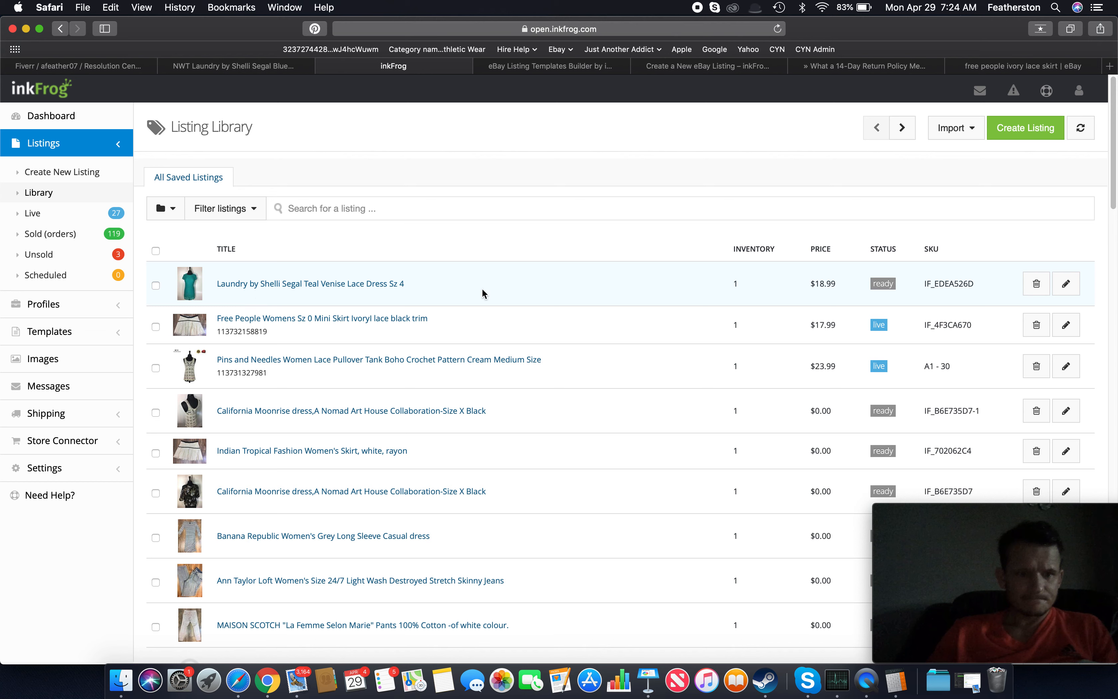
- Show only the images stored in the Unposted Items folder of the image library
{"action": "left_click", "coordinate": [78, 362]}
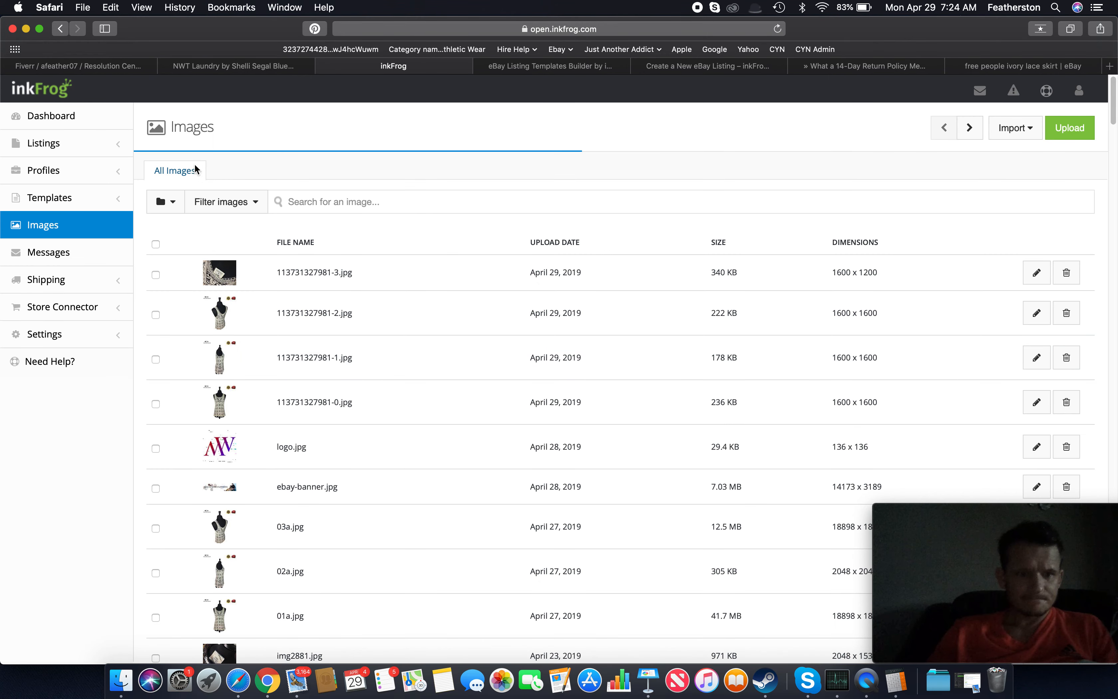
{"action": "left_click", "coordinate": [178, 204]}
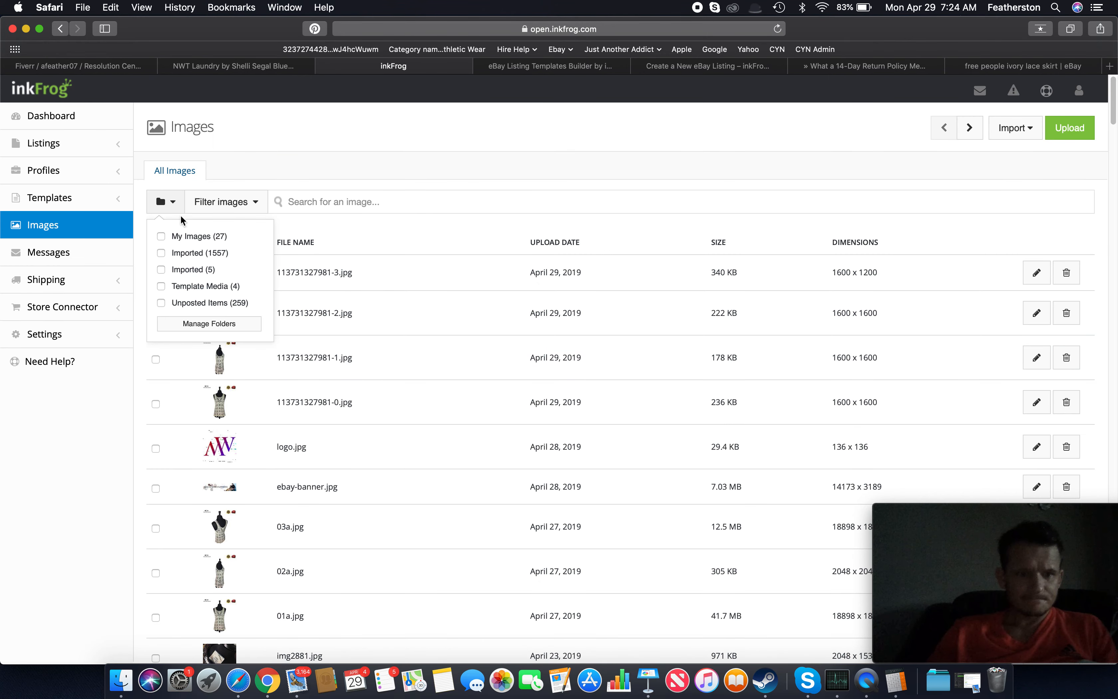
{"action": "left_click", "coordinate": [202, 305]}
- Select all the teal lace dress images, from img2816.jpg down to img2804.jpg
{"action": "scroll", "coordinate": [341, 420], "scroll_direction": "down", "scroll_amount": 10}
{"action": "scroll", "coordinate": [342, 419], "scroll_direction": "down", "scroll_amount": 20}
{"action": "scroll", "coordinate": [342, 422], "scroll_direction": "down", "scroll_amount": 20}
{"action": "scroll", "coordinate": [342, 421], "scroll_direction": "down", "scroll_amount": 1}
{"action": "left_click", "coordinate": [156, 222]}
{"action": "left_click", "coordinate": [156, 268]}
{"action": "left_click", "coordinate": [156, 312]}
{"action": "left_click", "coordinate": [156, 401]}
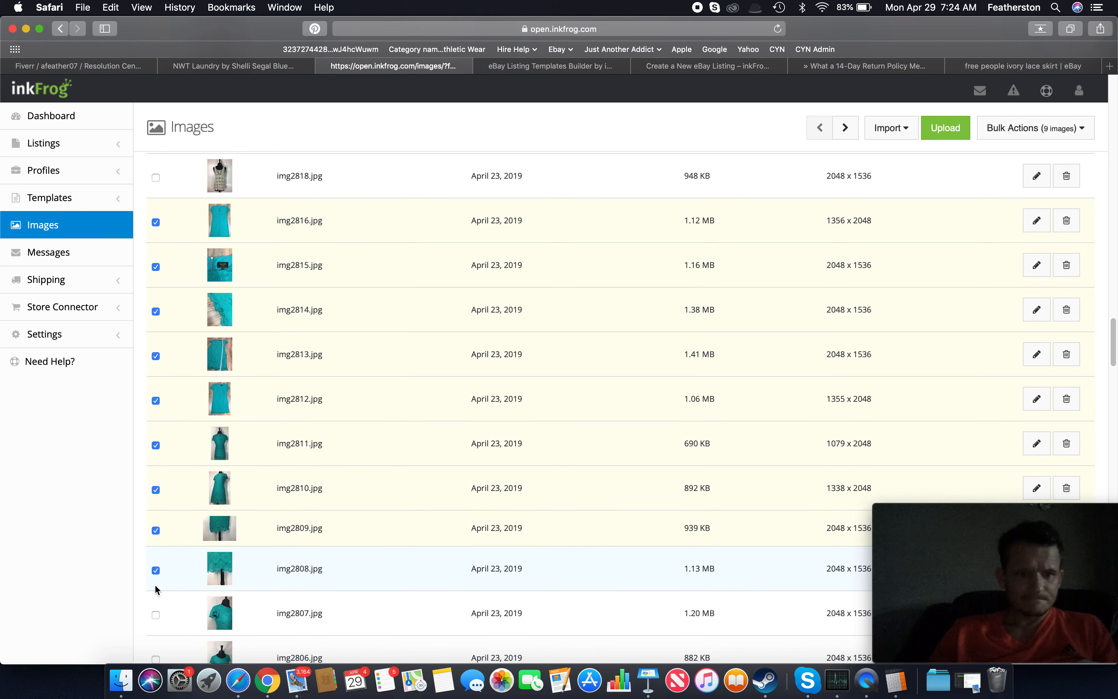
{"action": "left_click", "coordinate": [156, 617]}
{"action": "scroll", "coordinate": [157, 618], "scroll_direction": "down", "scroll_amount": 5}
{"action": "left_click", "coordinate": [156, 447]}
{"action": "left_click", "coordinate": [156, 493]}
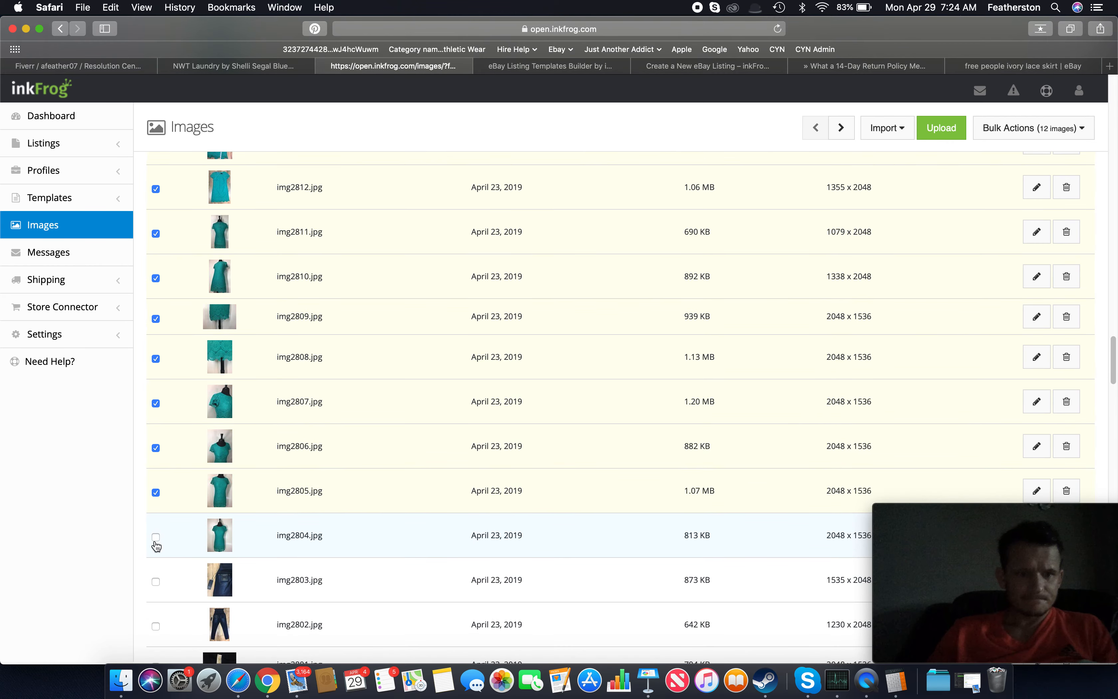
- Create a new image folder named with the lister's first name followed by "Listings"
{"action": "scroll", "coordinate": [536, 379], "scroll_direction": "up", "scroll_amount": 20}
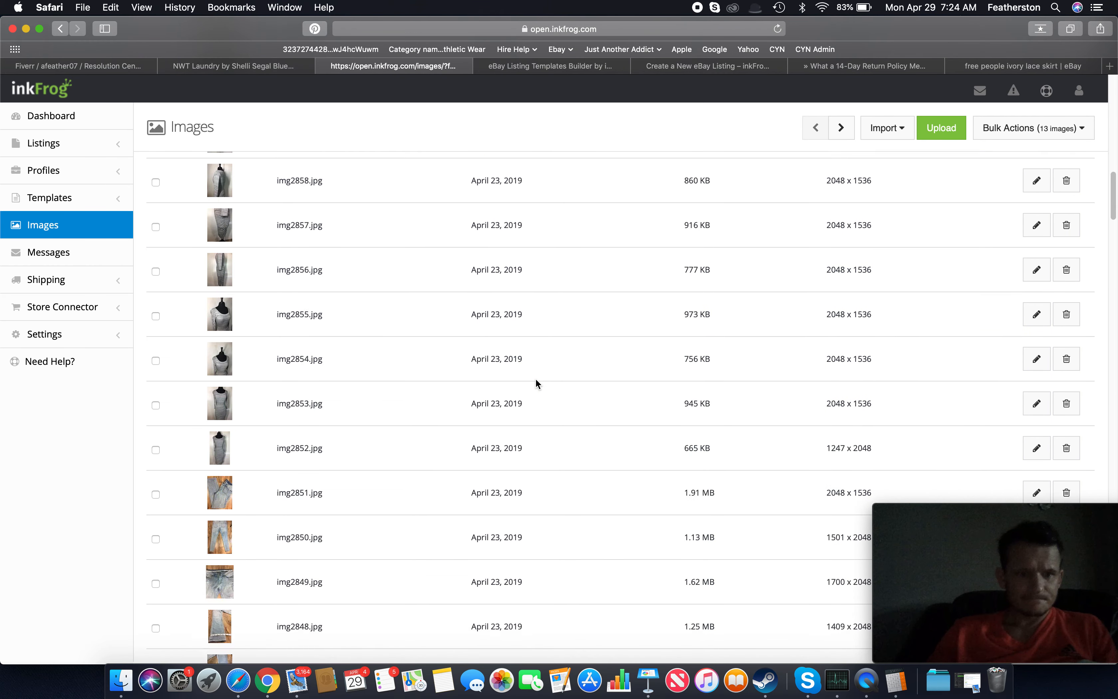
{"action": "scroll", "coordinate": [535, 379], "scroll_direction": "up", "scroll_amount": 8}
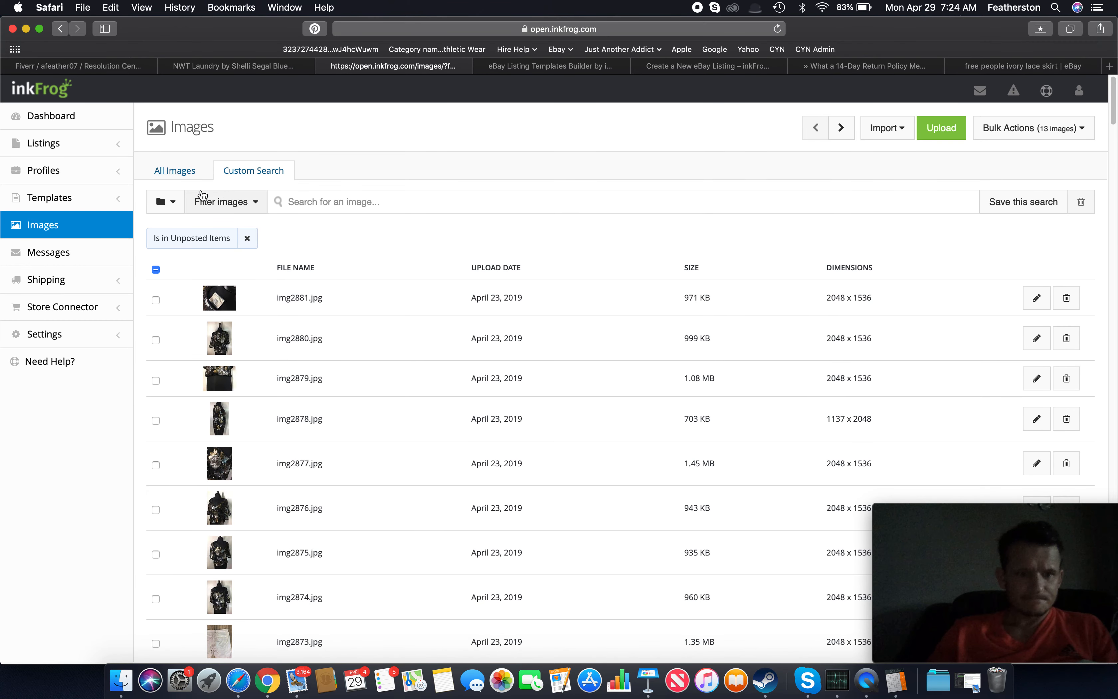
{"action": "left_click", "coordinate": [180, 207]}
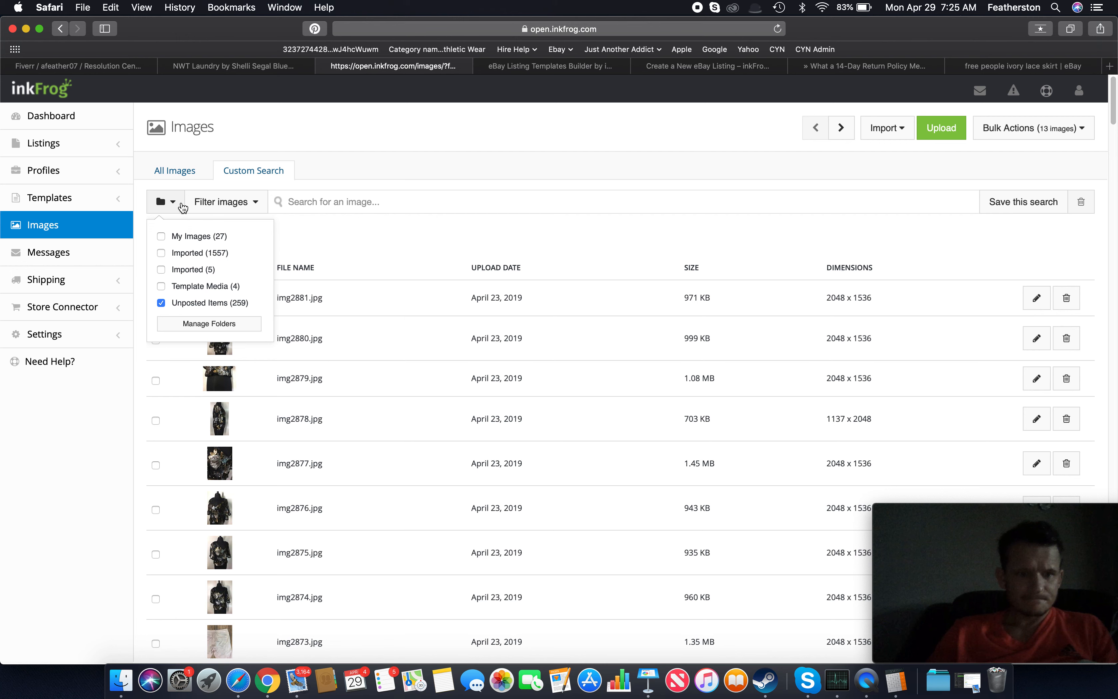
{"action": "left_click", "coordinate": [223, 323]}
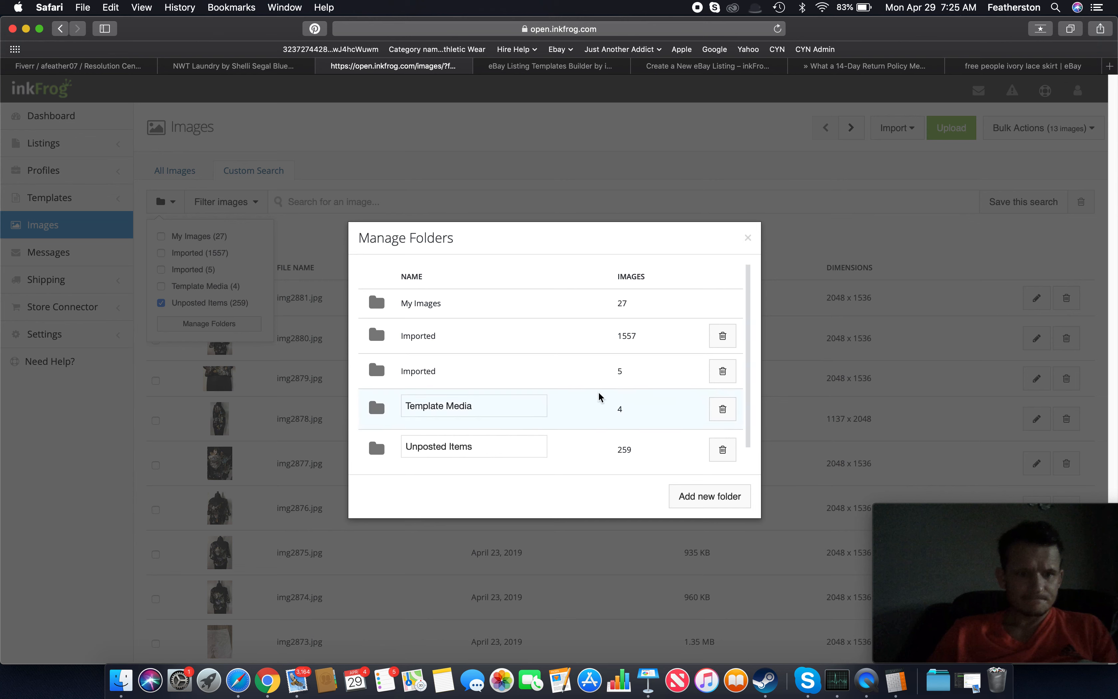
{"action": "left_click", "coordinate": [726, 498]}
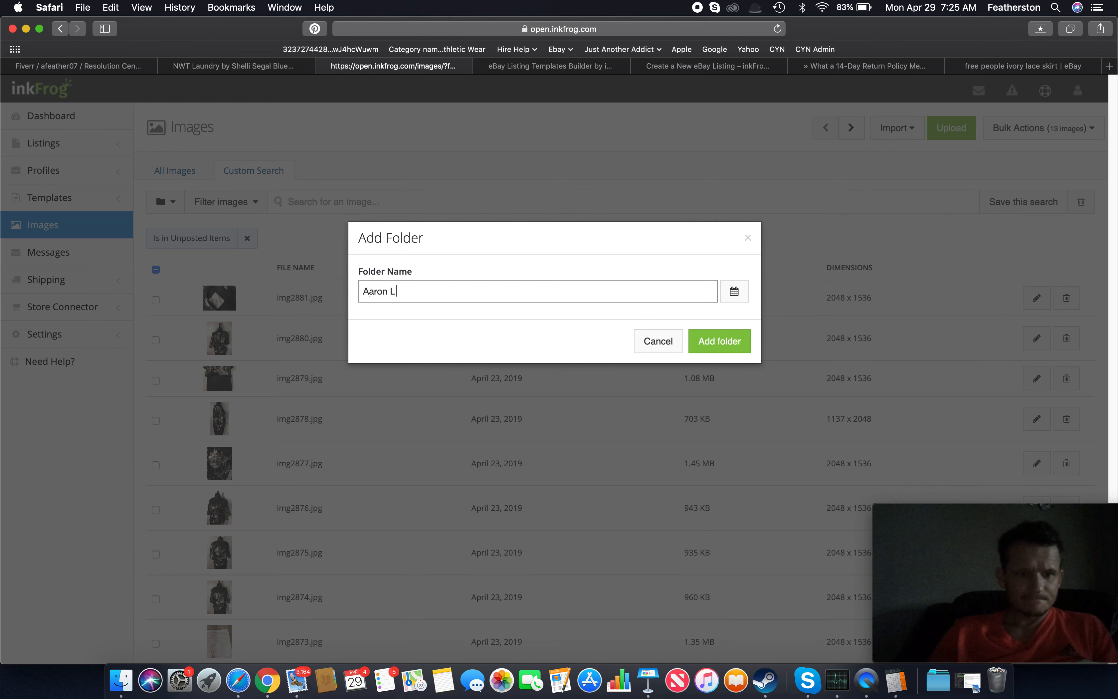
{"action": "type", "text": "Aaron Listings"}
{"action": "left_click", "coordinate": [720, 339]}
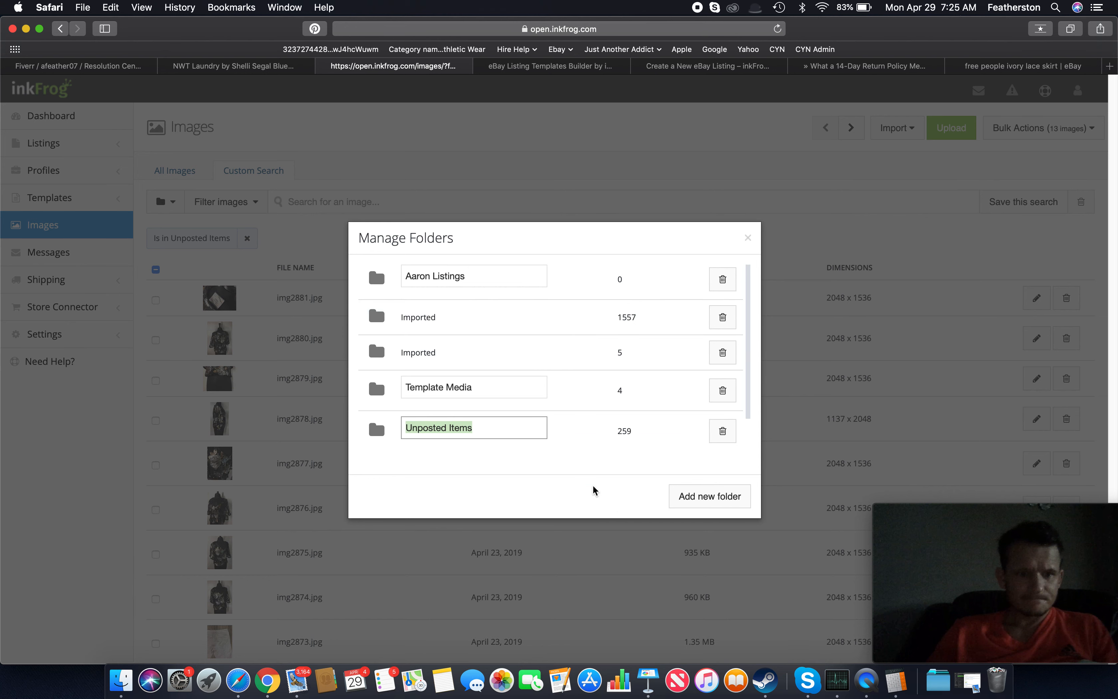
{"action": "left_click", "coordinate": [520, 278]}
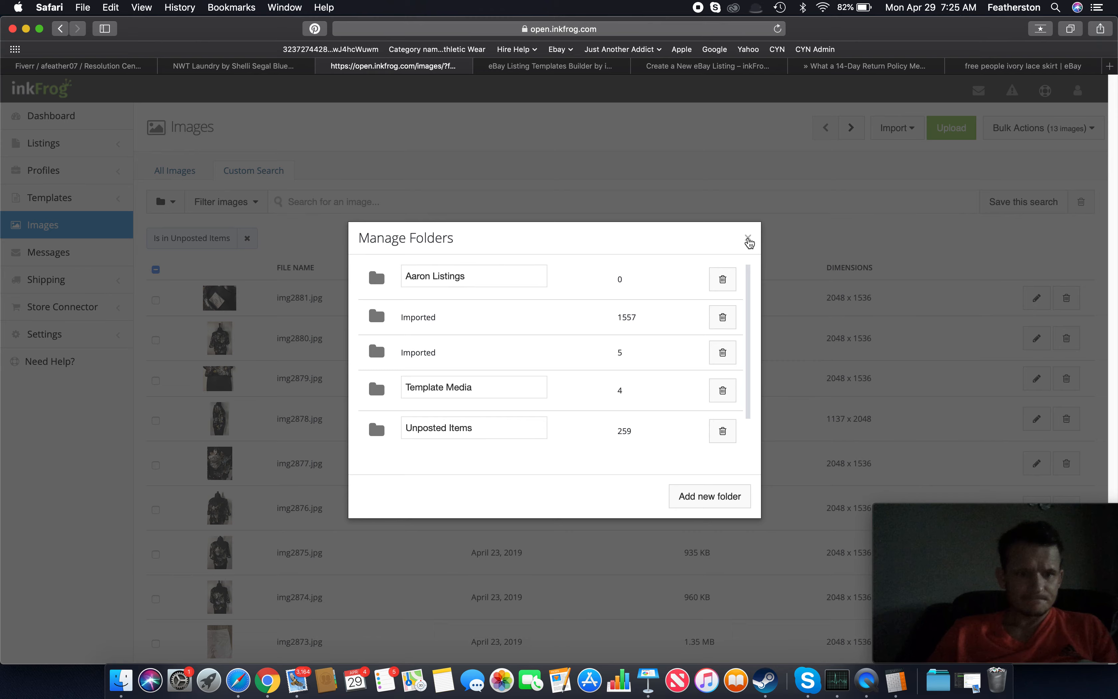
{"action": "left_click", "coordinate": [745, 239]}
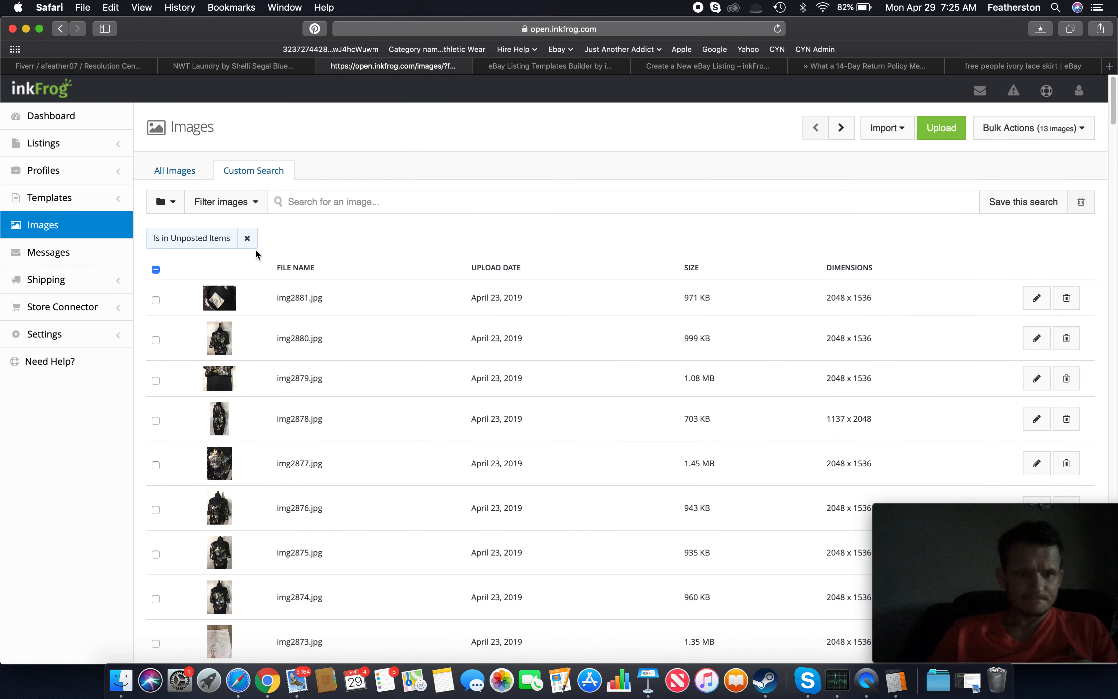
- Move the selected teal dress images into the newly created listings folder
{"action": "left_click", "coordinate": [1072, 133]}
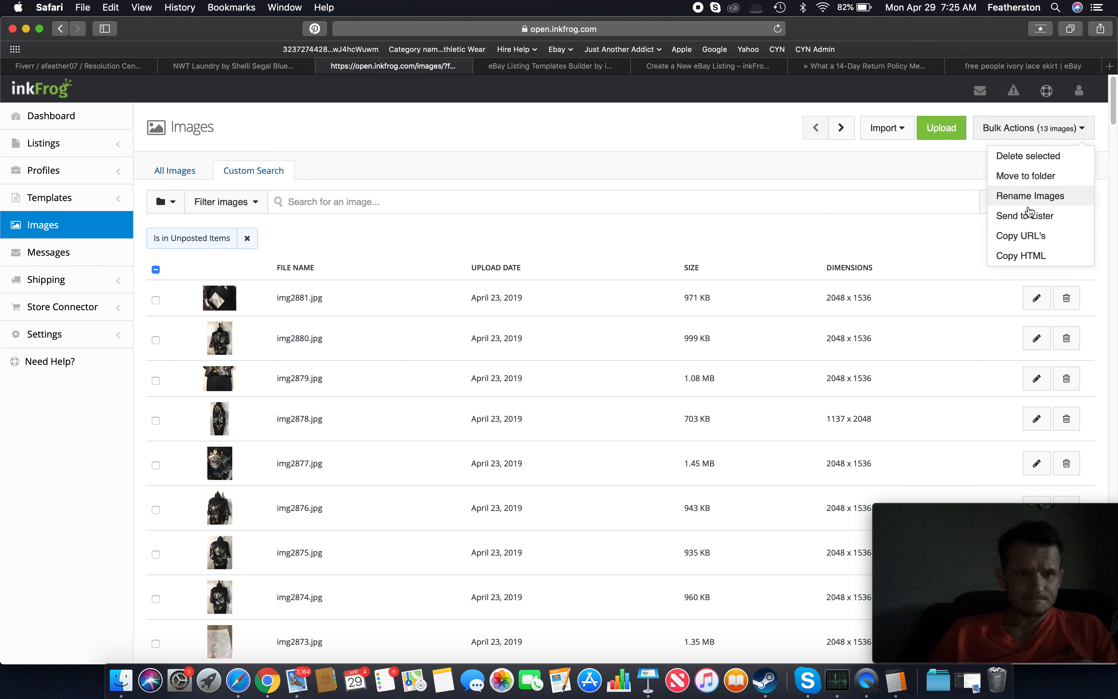
{"action": "left_click", "coordinate": [1039, 176]}
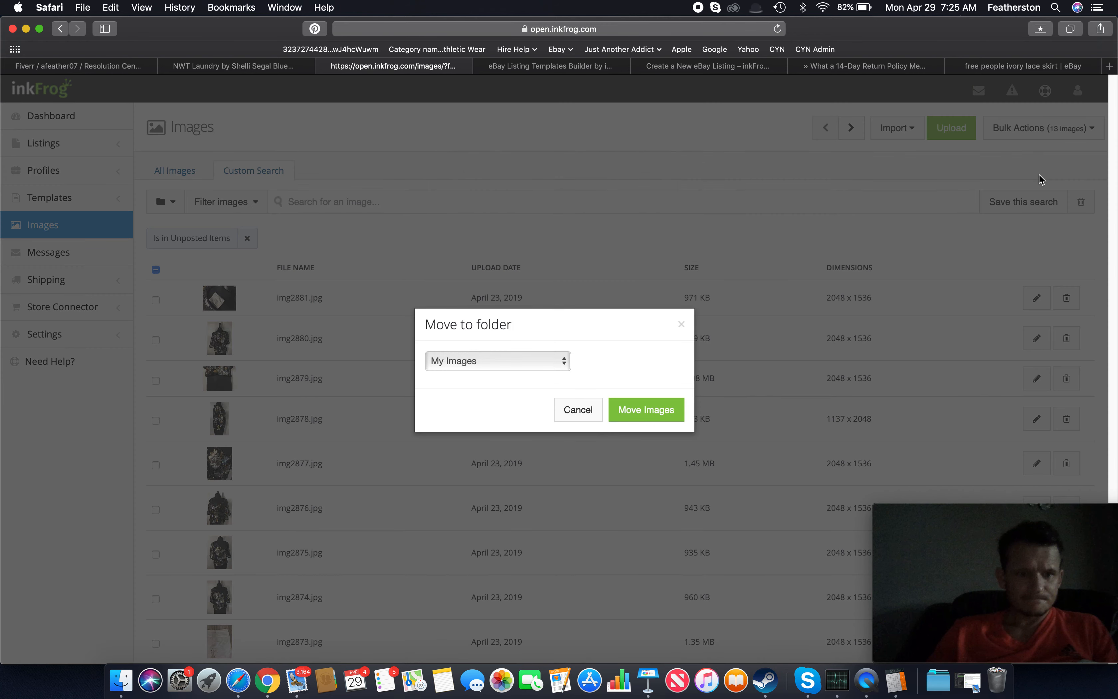
{"action": "left_click", "coordinate": [518, 363]}
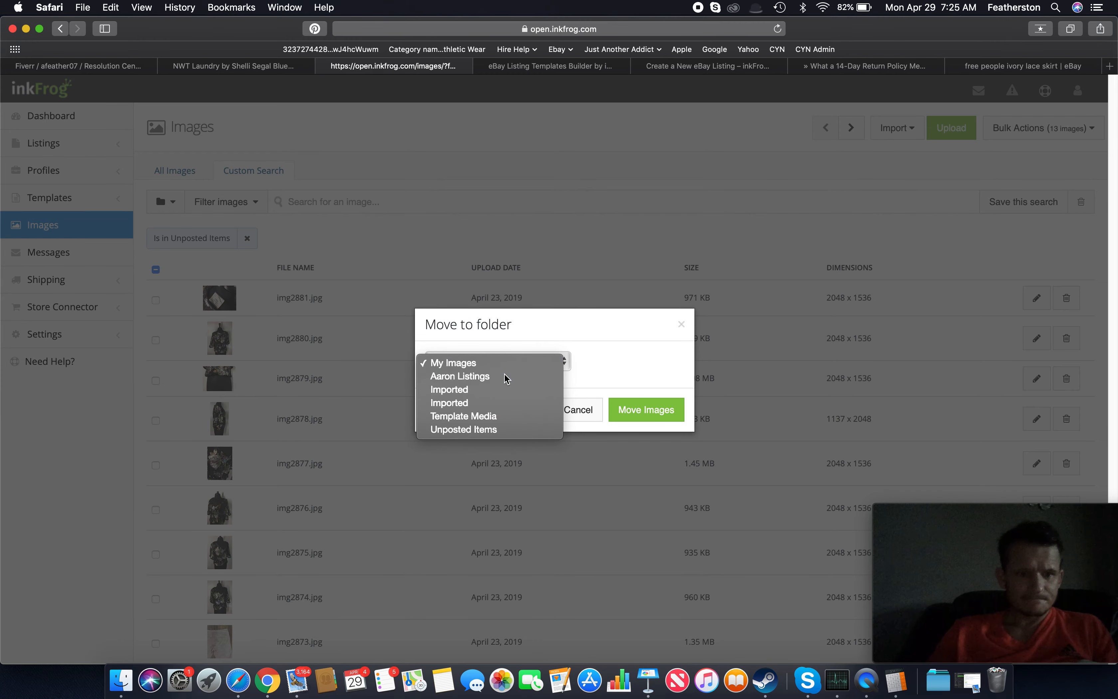
{"action": "left_click", "coordinate": [504, 375]}
{"action": "left_click", "coordinate": [672, 415]}
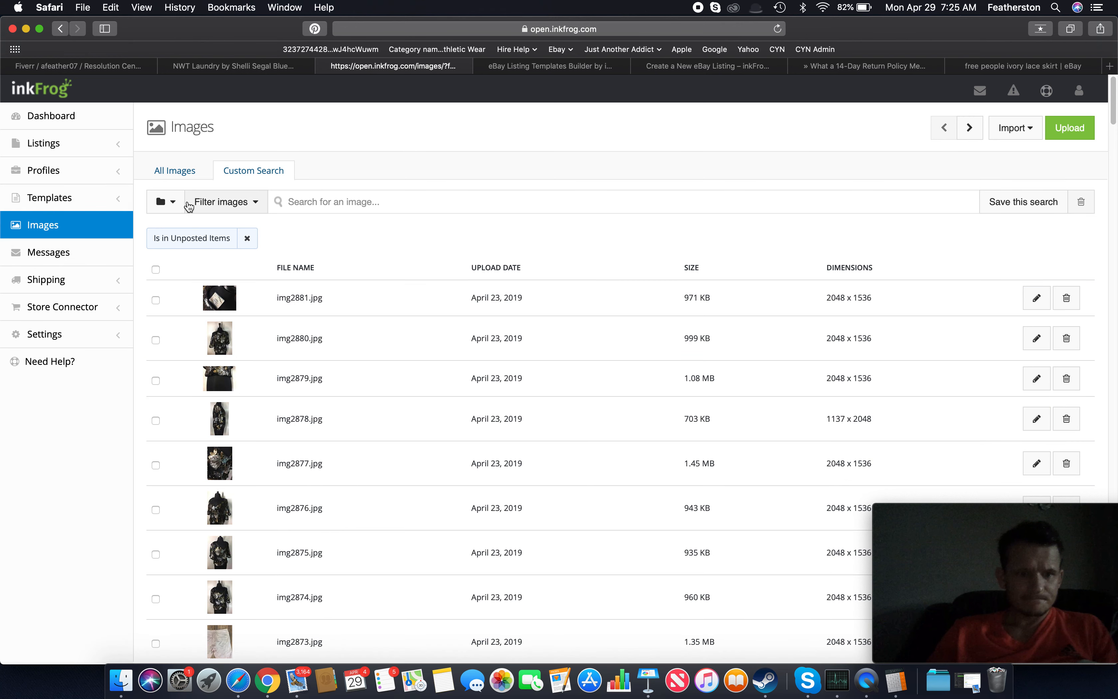
- Check the image folder list and look through the images remaining in Unposted Items
{"action": "left_click", "coordinate": [165, 202]}
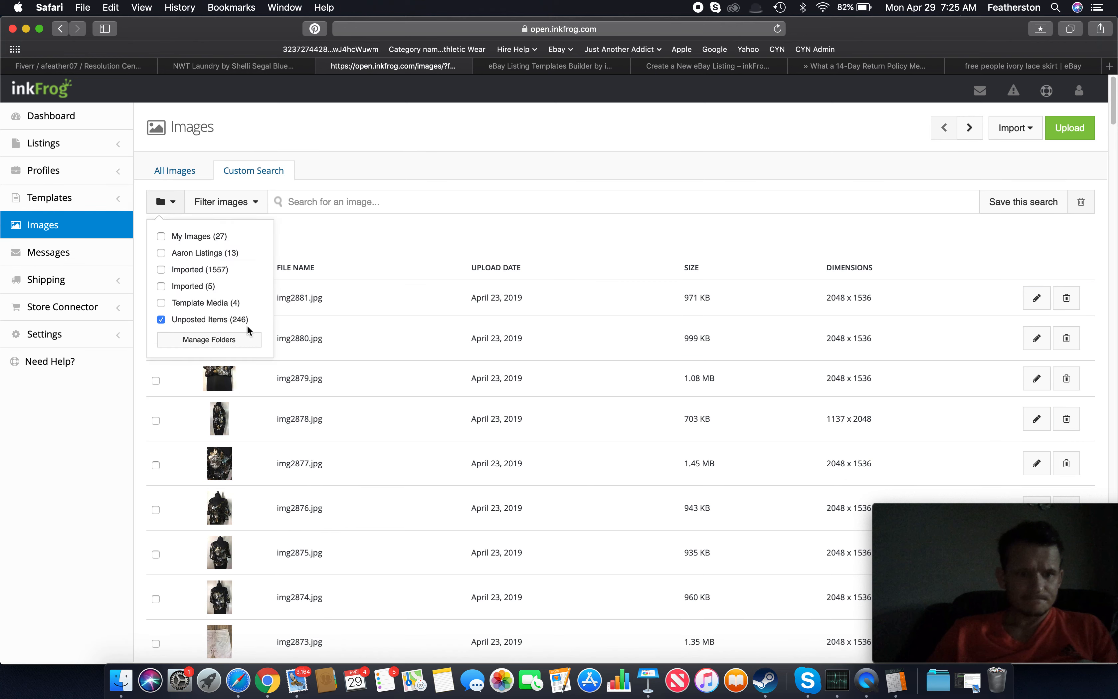
{"action": "left_click", "coordinate": [374, 239]}
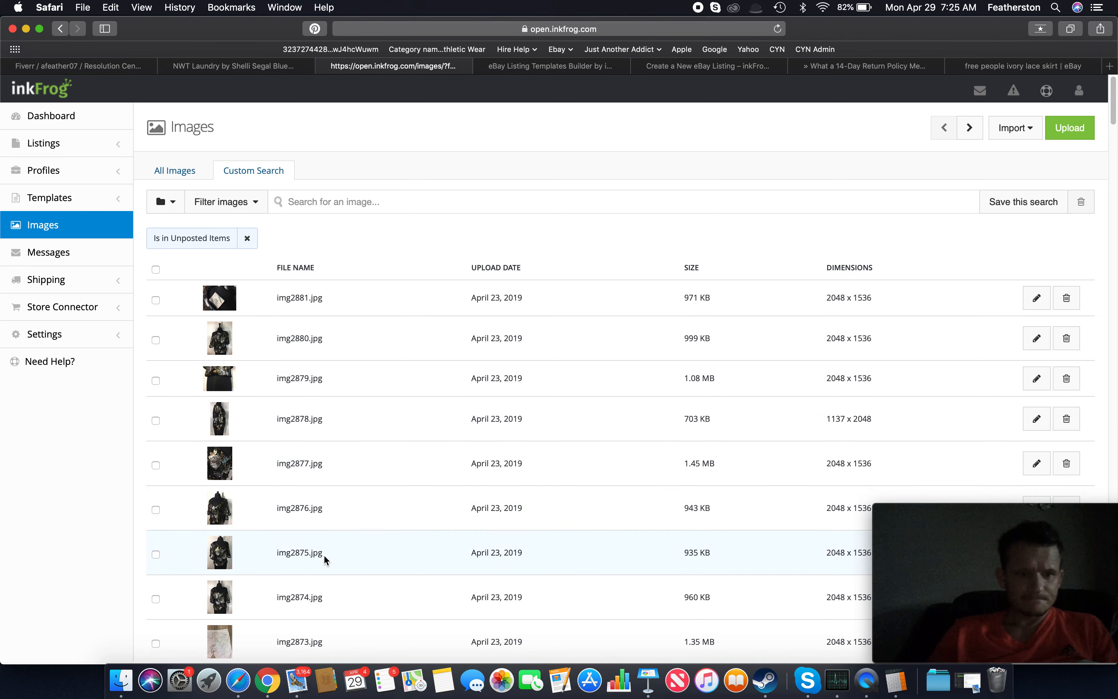
{"action": "scroll", "coordinate": [324, 556], "scroll_direction": "down", "scroll_amount": 20}
{"action": "scroll", "coordinate": [324, 555], "scroll_direction": "up", "scroll_amount": 20}
{"action": "scroll", "coordinate": [307, 480], "scroll_direction": "down", "scroll_amount": 20}
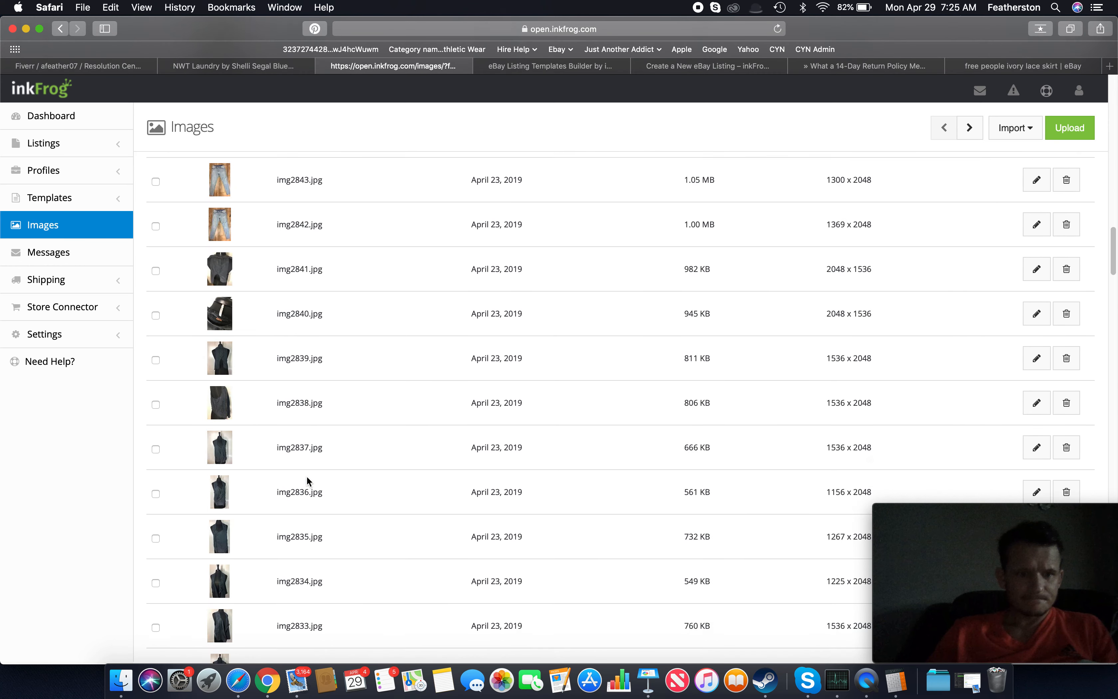
{"action": "scroll", "coordinate": [307, 480], "scroll_direction": "down", "scroll_amount": 4}
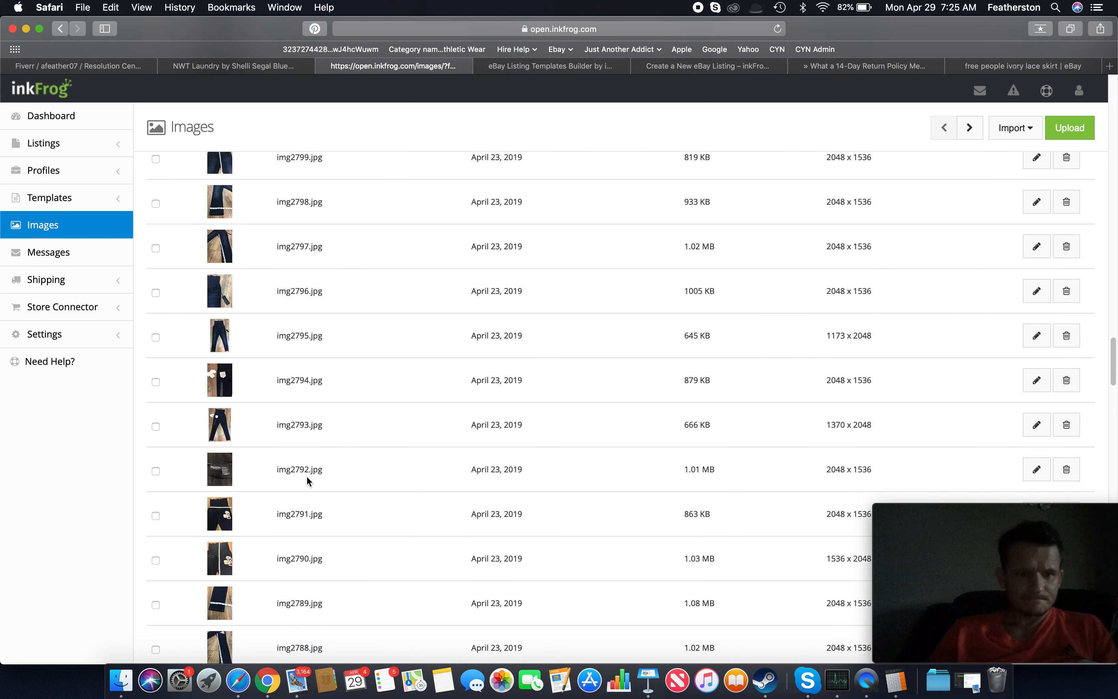
- Start another new listing and open the image picker in its Images section
{"action": "left_click", "coordinate": [113, 141]}
{"action": "left_click", "coordinate": [84, 172]}
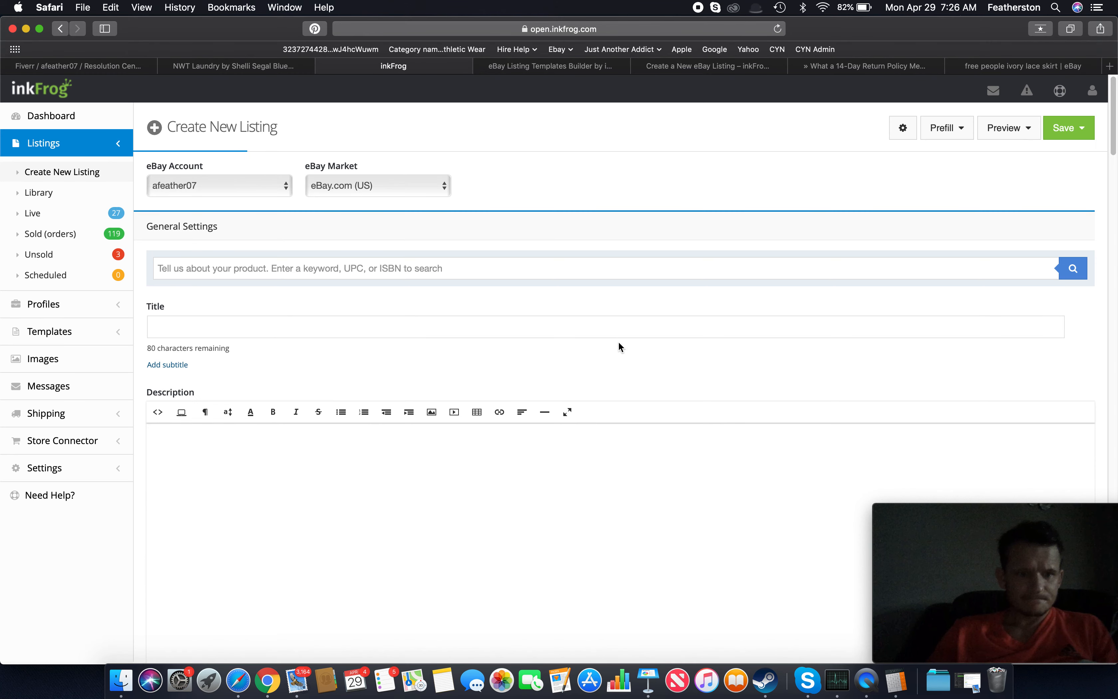
{"action": "scroll", "coordinate": [309, 444], "scroll_direction": "down", "scroll_amount": 7}
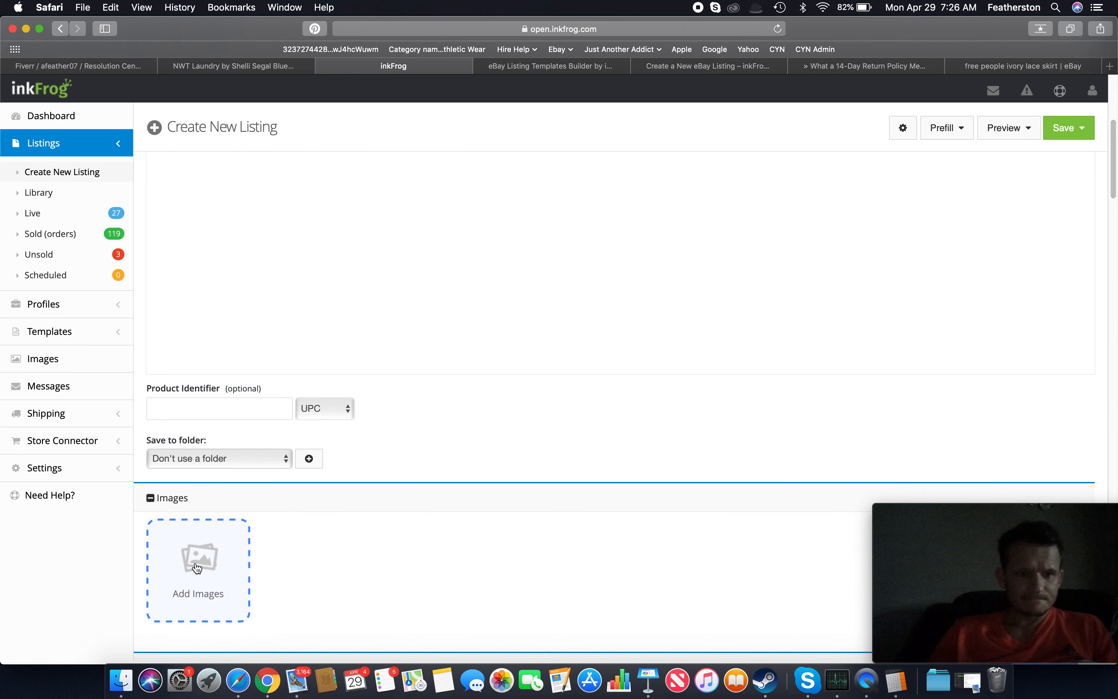
{"action": "left_click", "coordinate": [197, 568]}
- Open the Unposted Items image folder and browse its first four pages for the next item's photos, ending on page 4
{"action": "scroll", "coordinate": [616, 436], "scroll_direction": "down", "scroll_amount": 5}
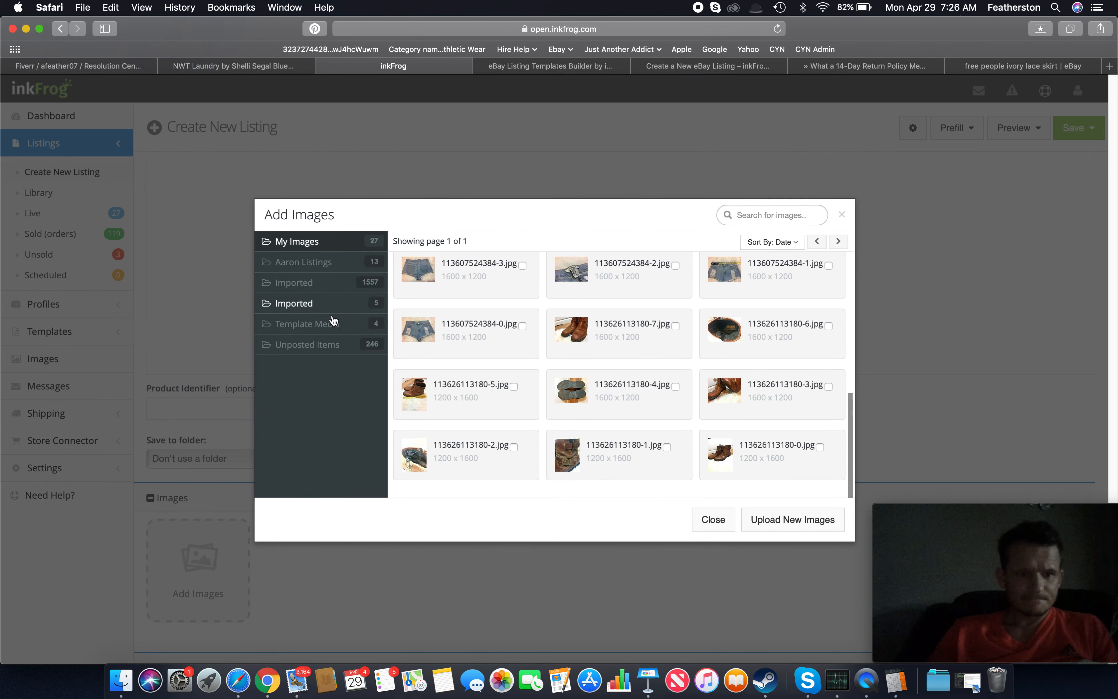
{"action": "left_click", "coordinate": [323, 344]}
{"action": "scroll", "coordinate": [762, 355], "scroll_direction": "down", "scroll_amount": 6}
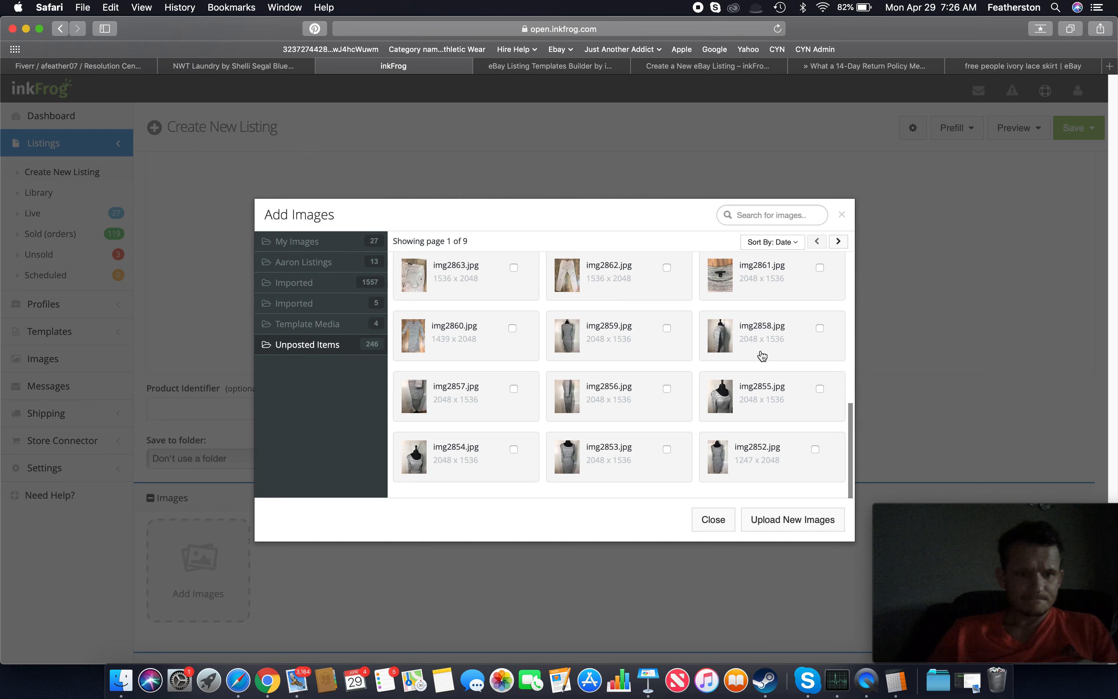
{"action": "left_click", "coordinate": [845, 243]}
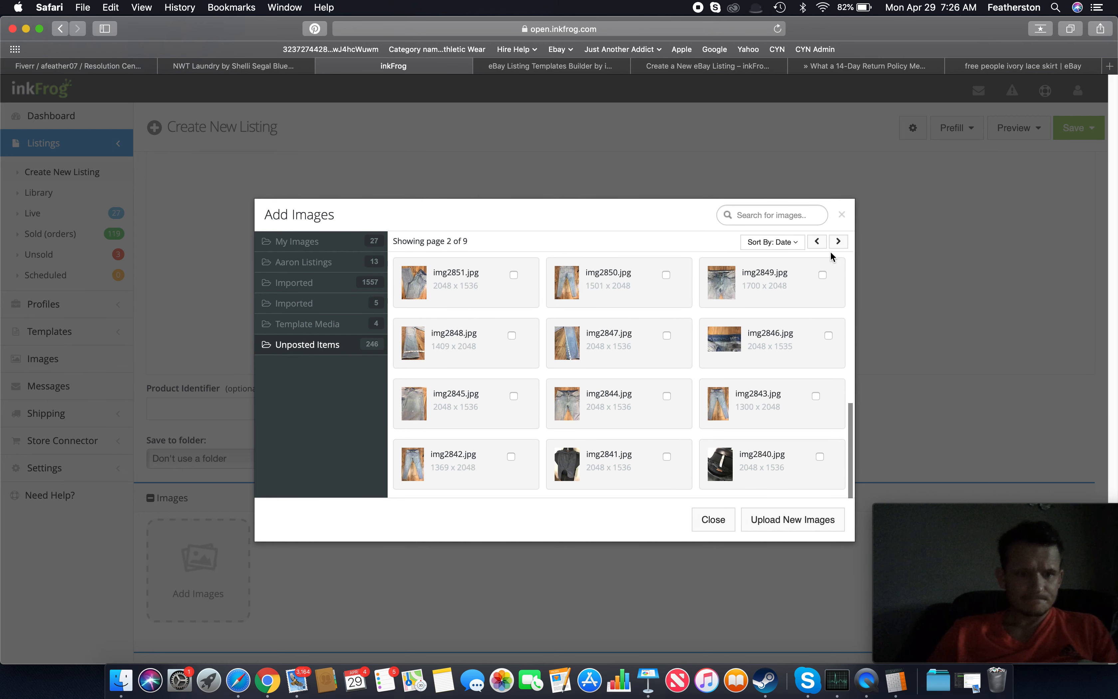
{"action": "left_click", "coordinate": [838, 242]}
{"action": "left_click", "coordinate": [837, 242]}
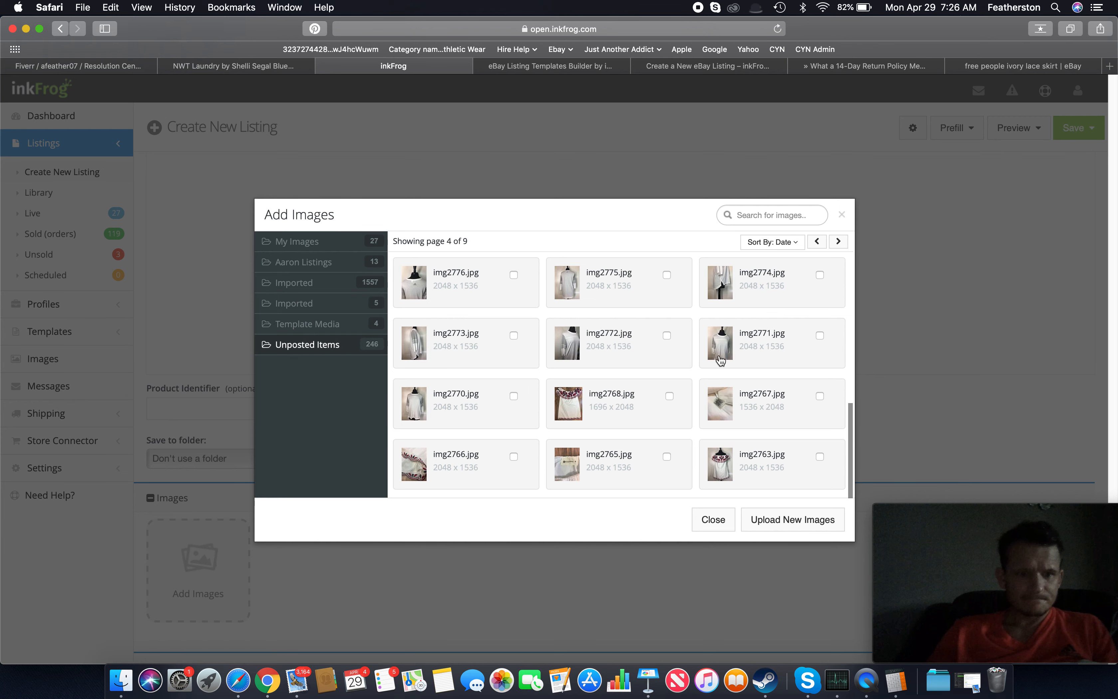
{"action": "scroll", "coordinate": [650, 336], "scroll_direction": "up", "scroll_amount": 2}
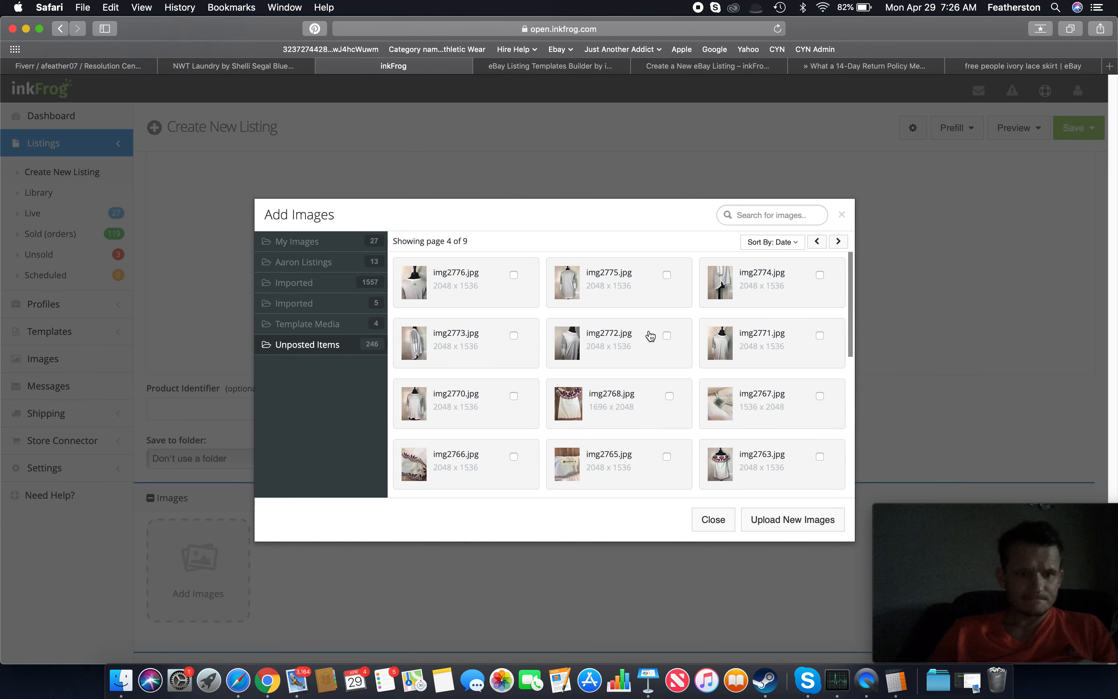
{"action": "left_click", "coordinate": [817, 242]}
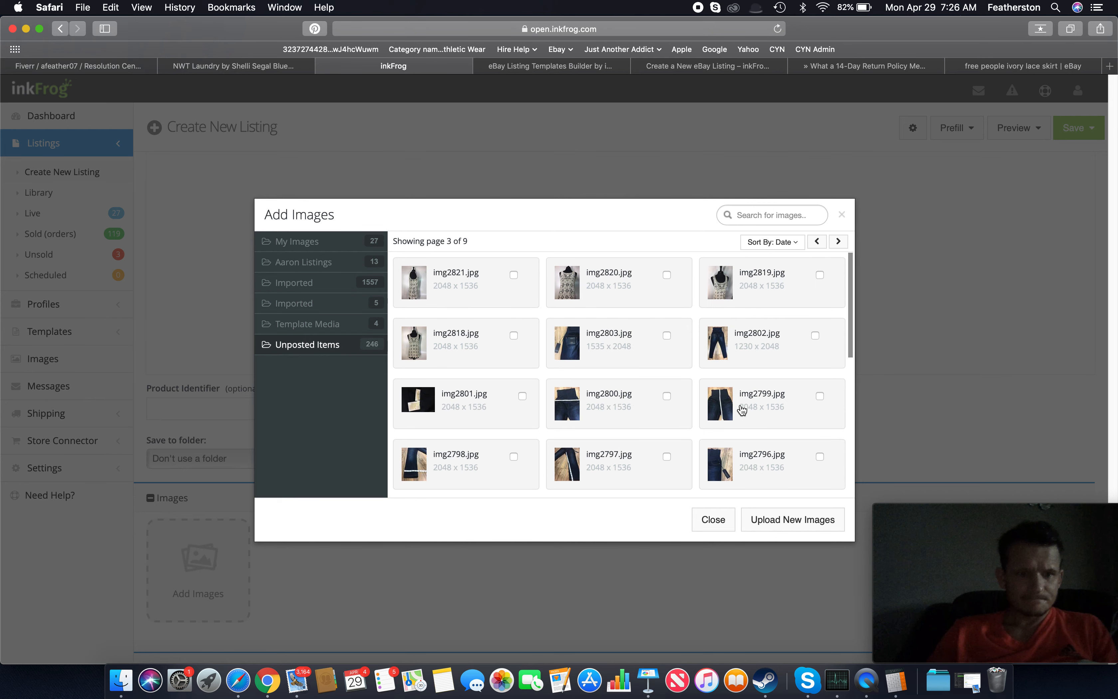
{"action": "scroll", "coordinate": [741, 410], "scroll_direction": "down", "scroll_amount": 3}
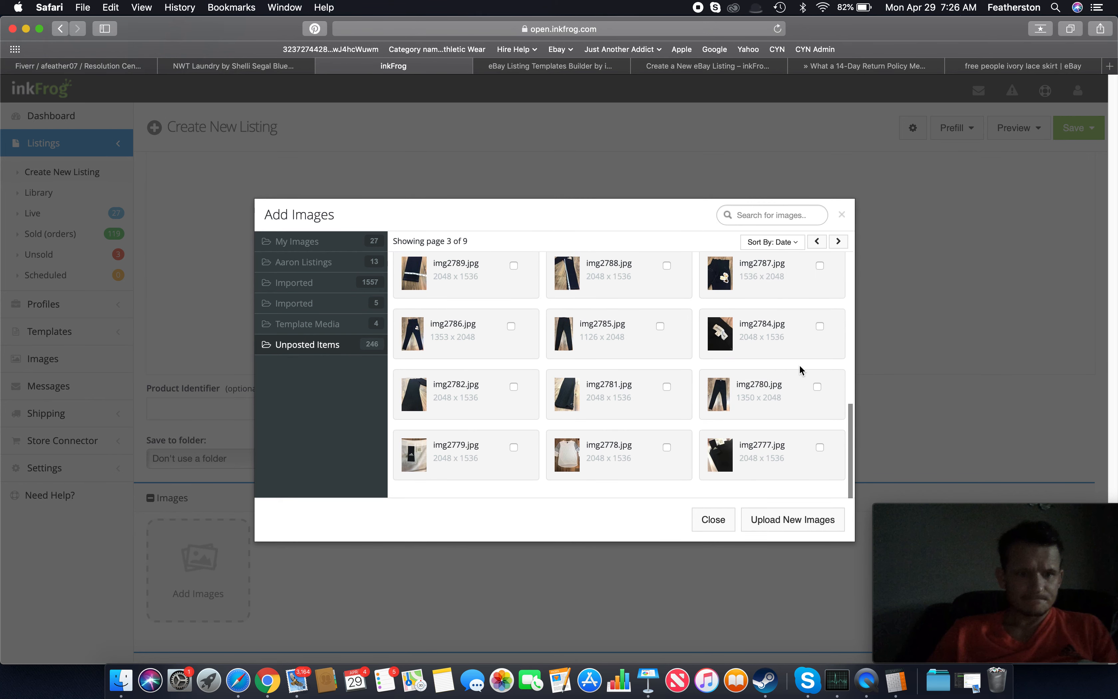
{"action": "left_click", "coordinate": [838, 241]}
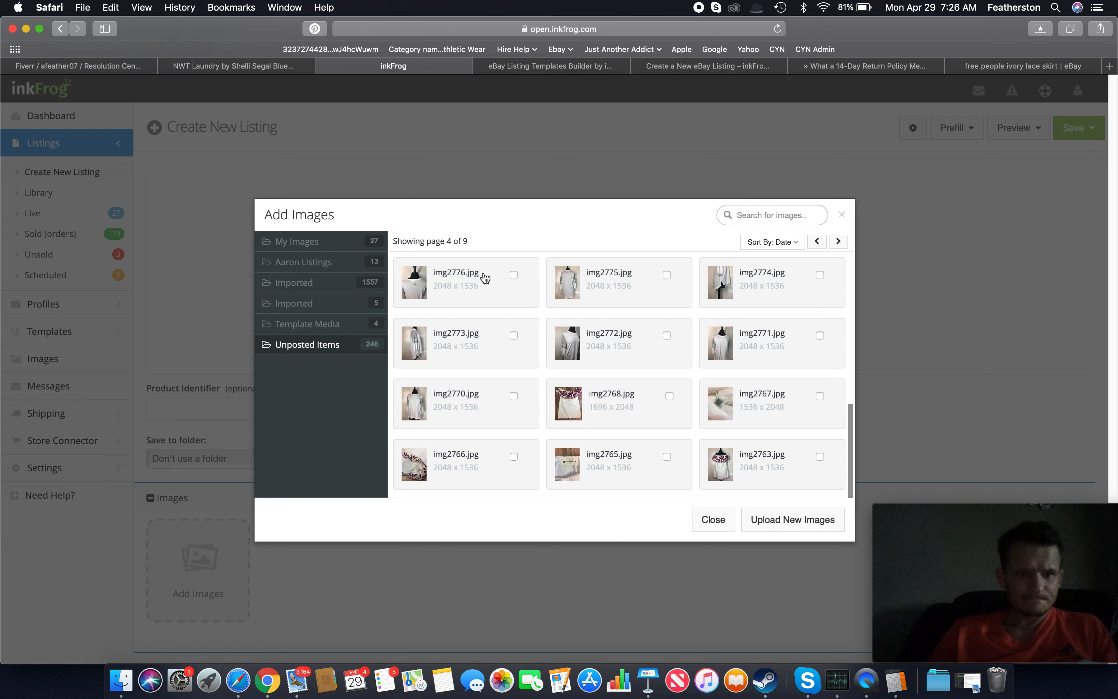
- Add the seven photos of the white and grey striped-sleeve top, img2776.jpg through img2770.jpg, to the new listing
{"action": "left_click", "coordinate": [520, 275]}
{"action": "left_click", "coordinate": [603, 290]}
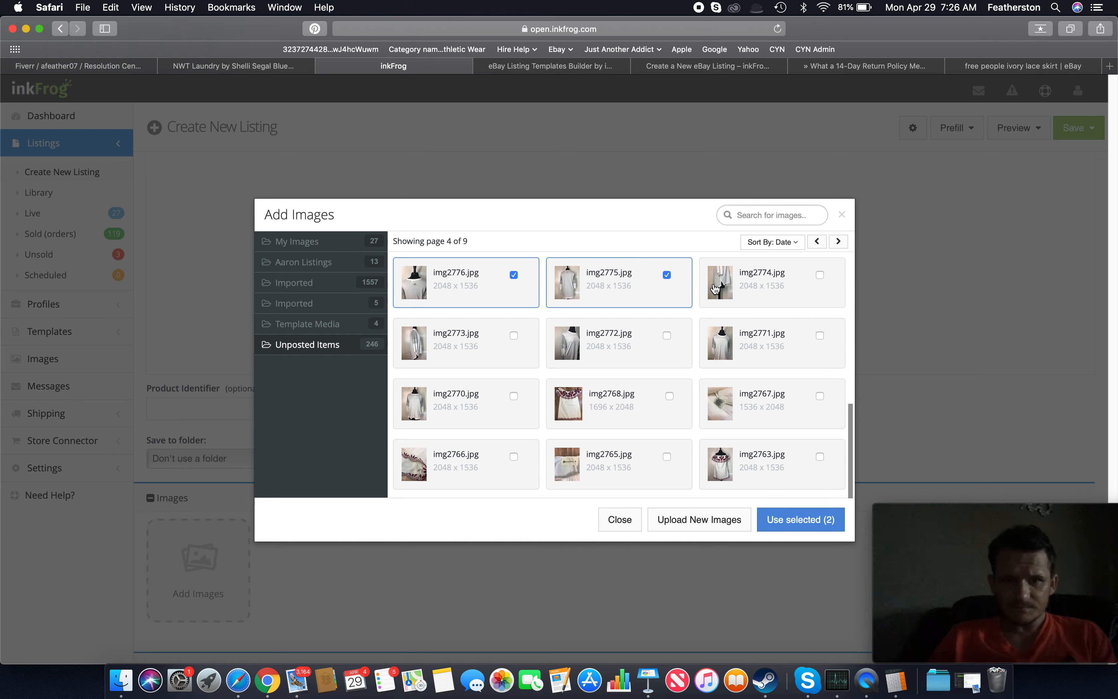
{"action": "left_click", "coordinate": [815, 273]}
{"action": "left_click", "coordinate": [460, 330]}
{"action": "left_click", "coordinate": [649, 357]}
{"action": "left_click", "coordinate": [797, 338]}
{"action": "left_click", "coordinate": [526, 397]}
{"action": "left_click", "coordinate": [791, 520]}
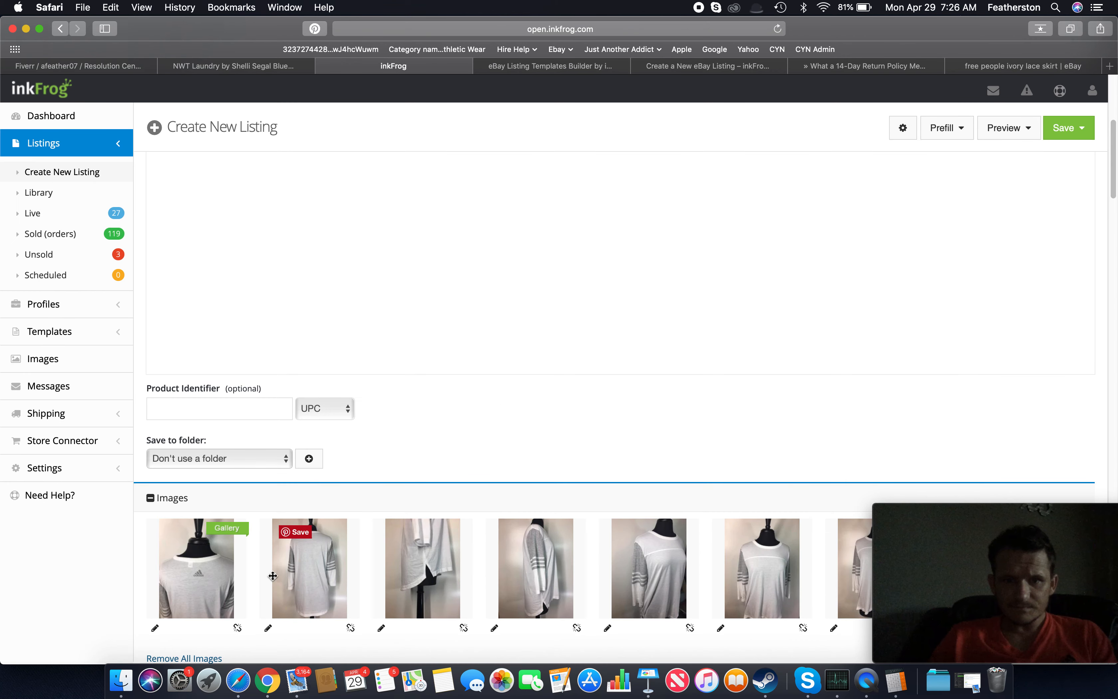
- View the listing's gallery photo at full size to examine the logo on the back of the top, and close it
{"action": "scroll", "coordinate": [270, 574], "scroll_direction": "down", "scroll_amount": 3}
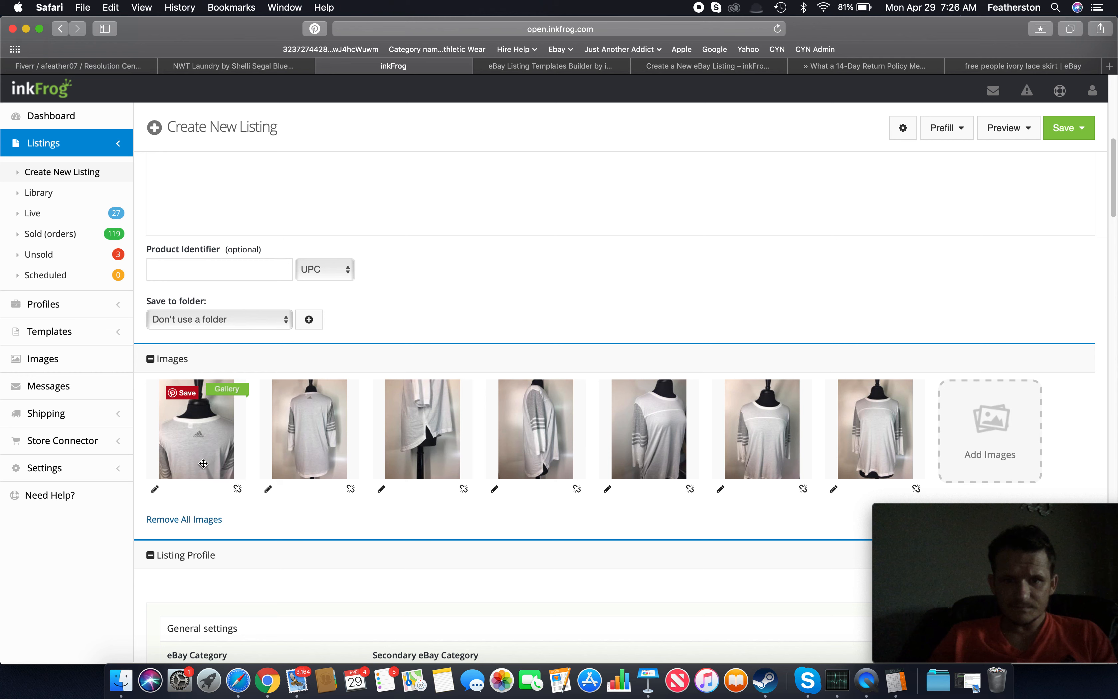
{"action": "left_click", "coordinate": [205, 435]}
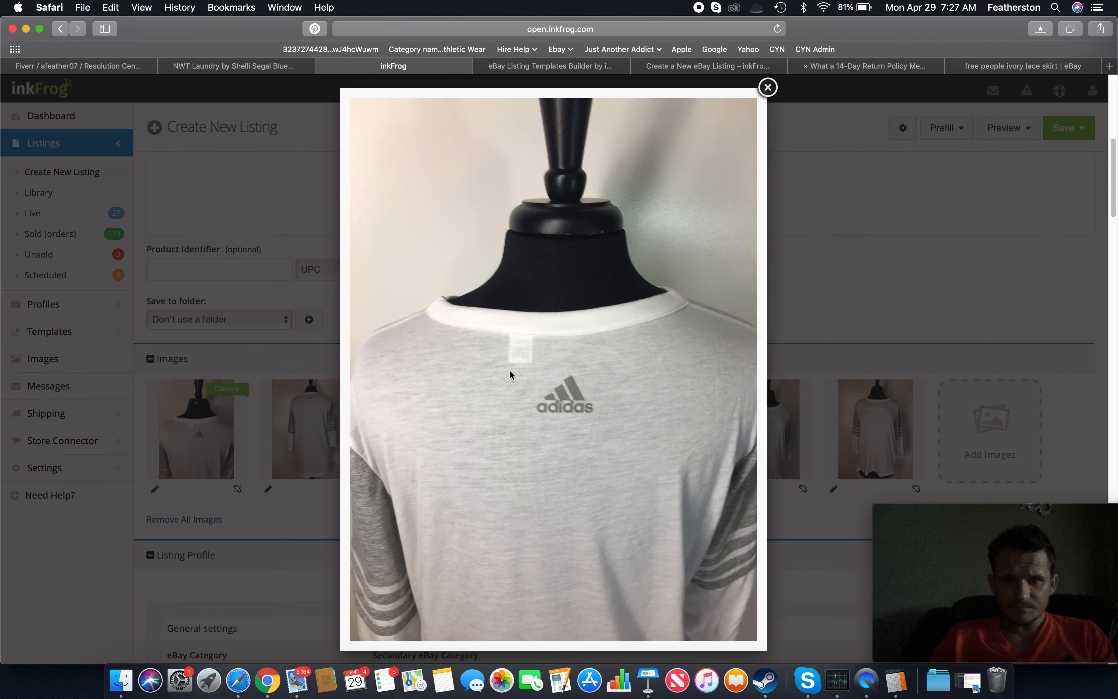
{"action": "left_click", "coordinate": [768, 87]}
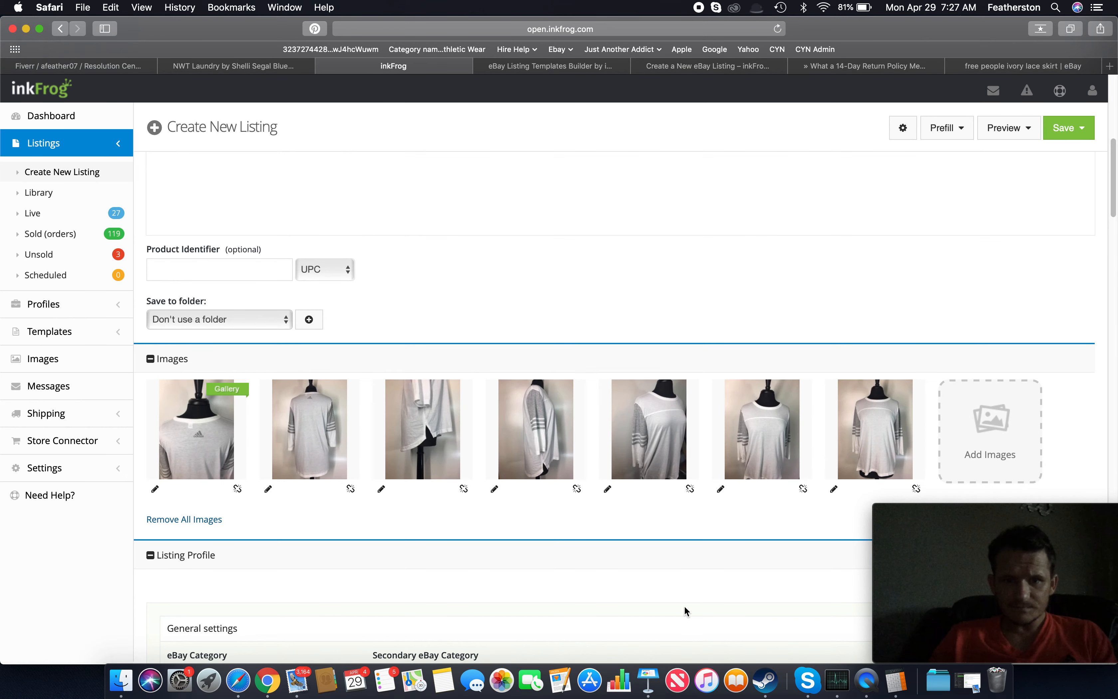